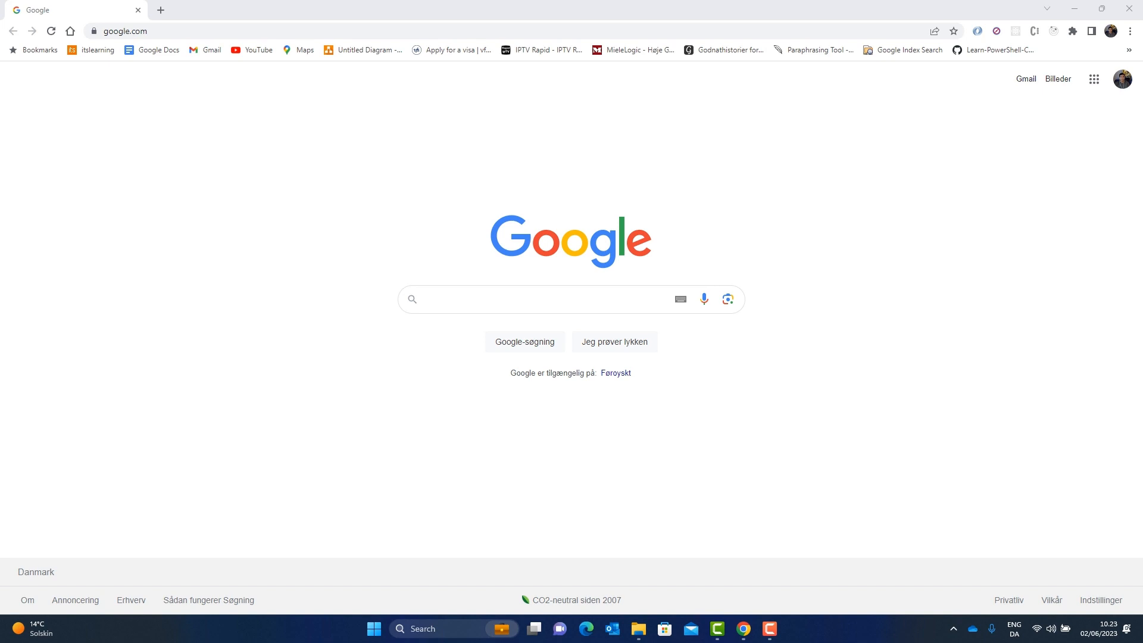
Search Google for "vmware workstation" and open the Desktop Hypervisor VMware Workstation Pro page on vmware.com.
{"action": "left_click", "coordinate": [523, 300]}
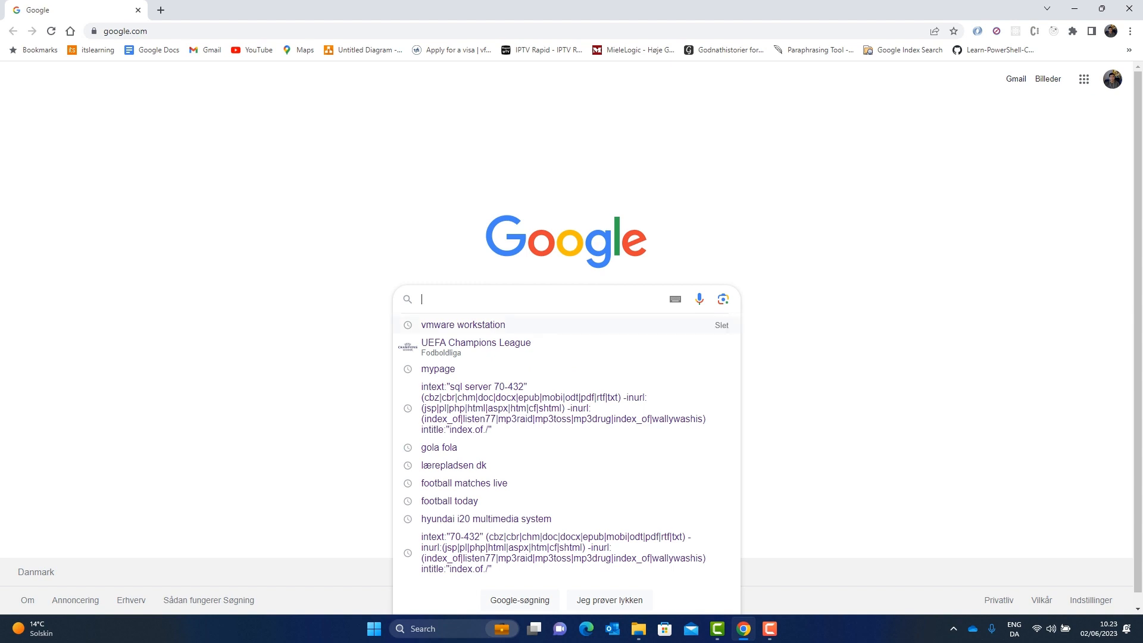
{"action": "left_click", "coordinate": [463, 325]}
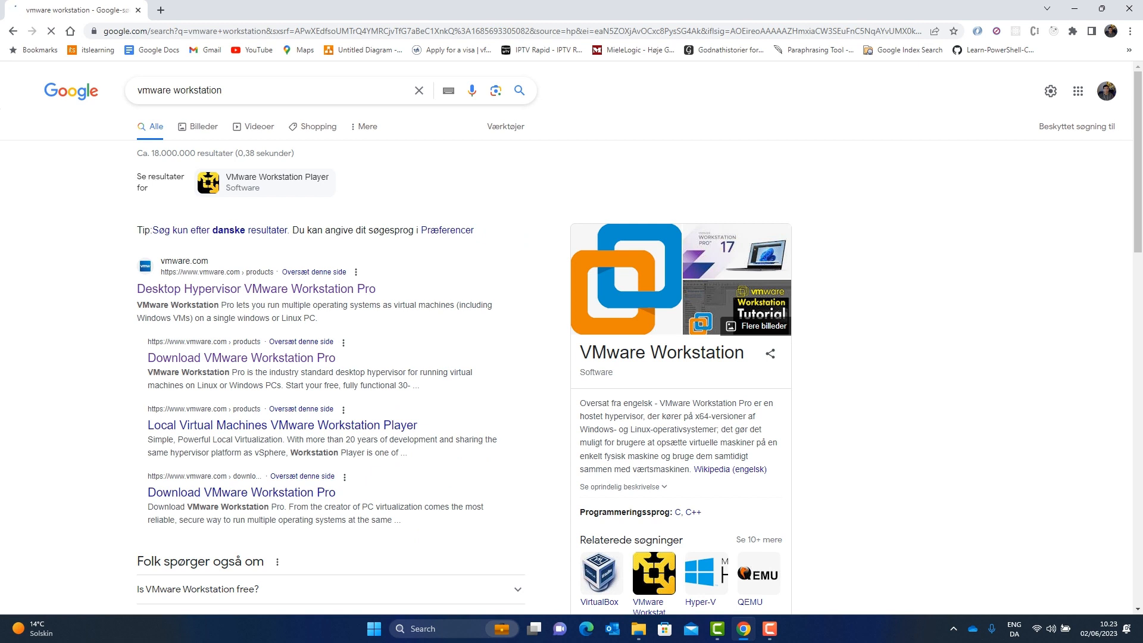
{"action": "scroll", "coordinate": [572, 333], "scroll_direction": "down", "scroll_amount": 1}
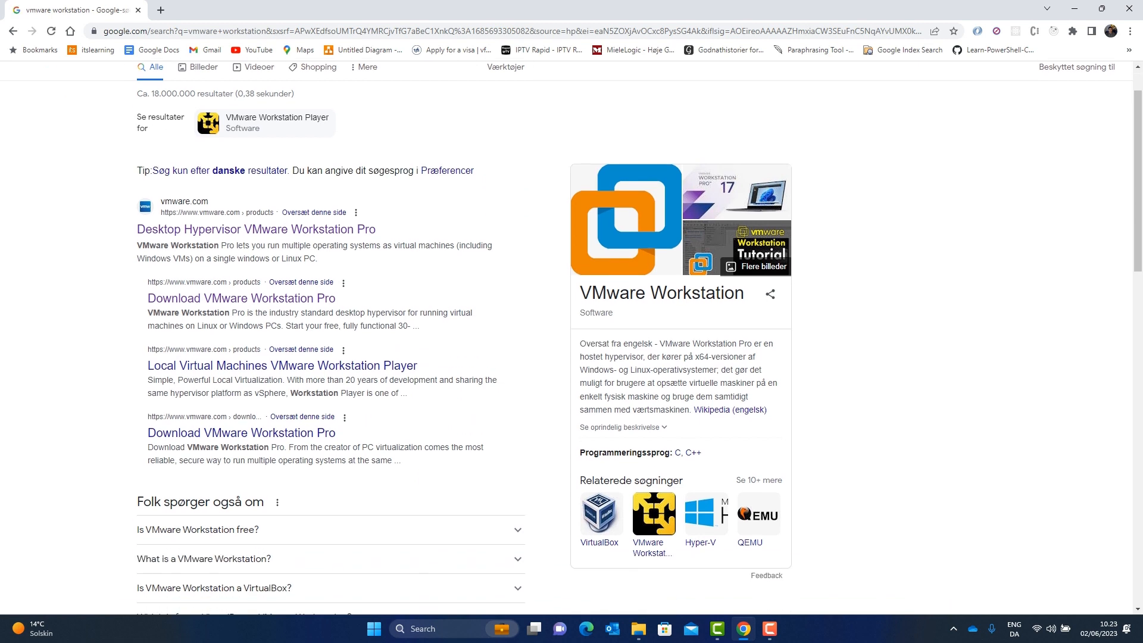
{"action": "left_click", "coordinate": [256, 229]}
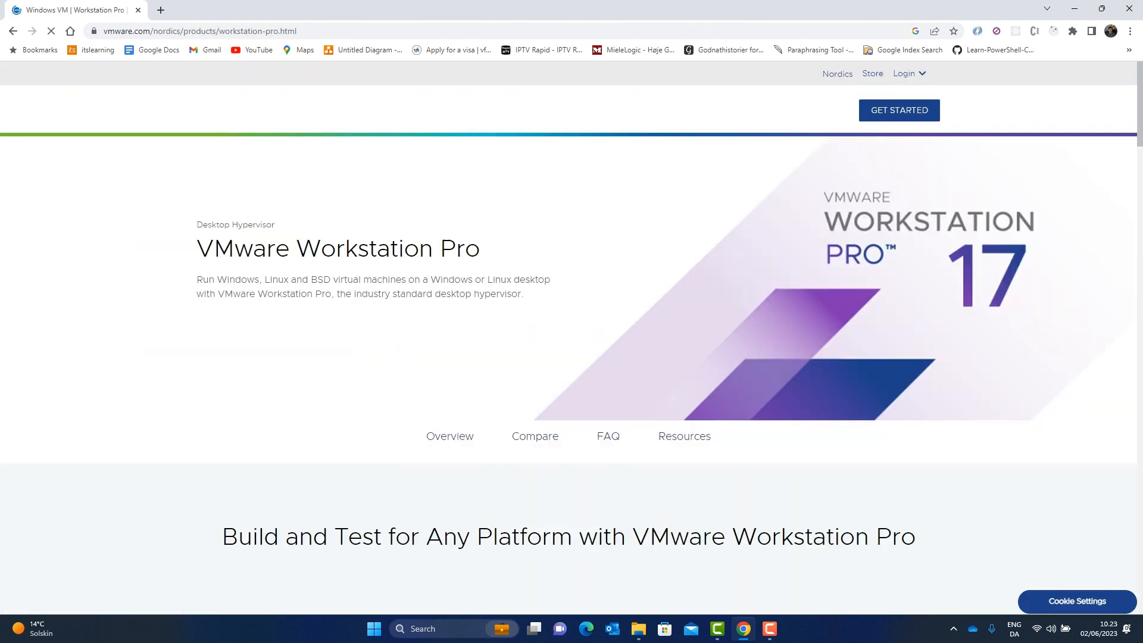
Download the trial installer of Workstation 17 Pro for Windows from the VMware product page.
{"action": "scroll", "coordinate": [572, 310], "scroll_direction": "down", "scroll_amount": 6}
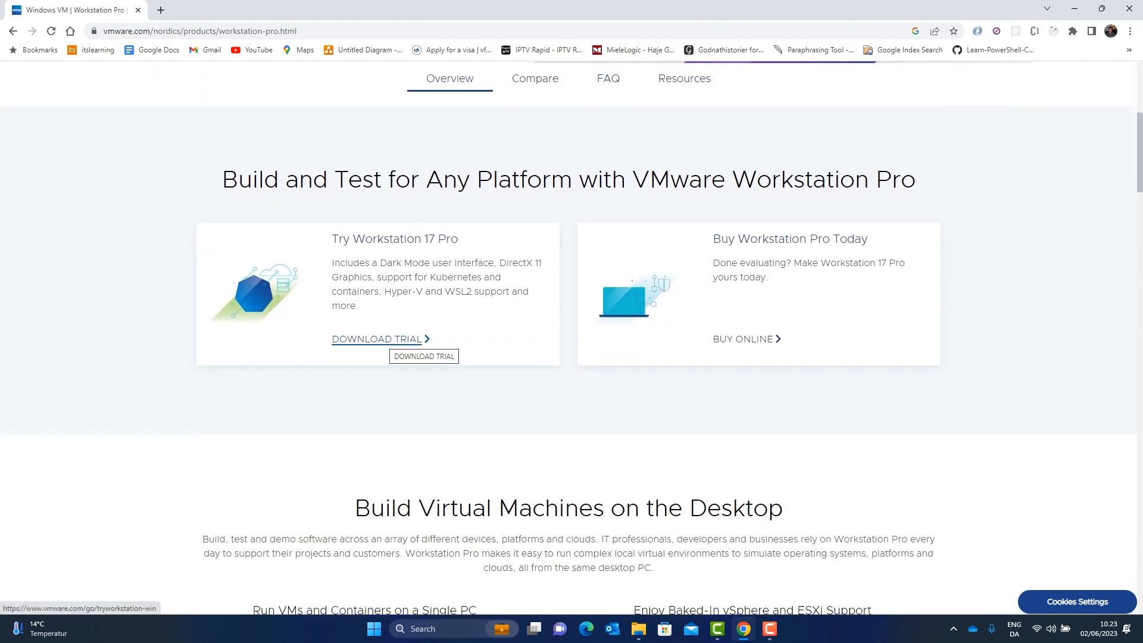
{"action": "left_click", "coordinate": [387, 339]}
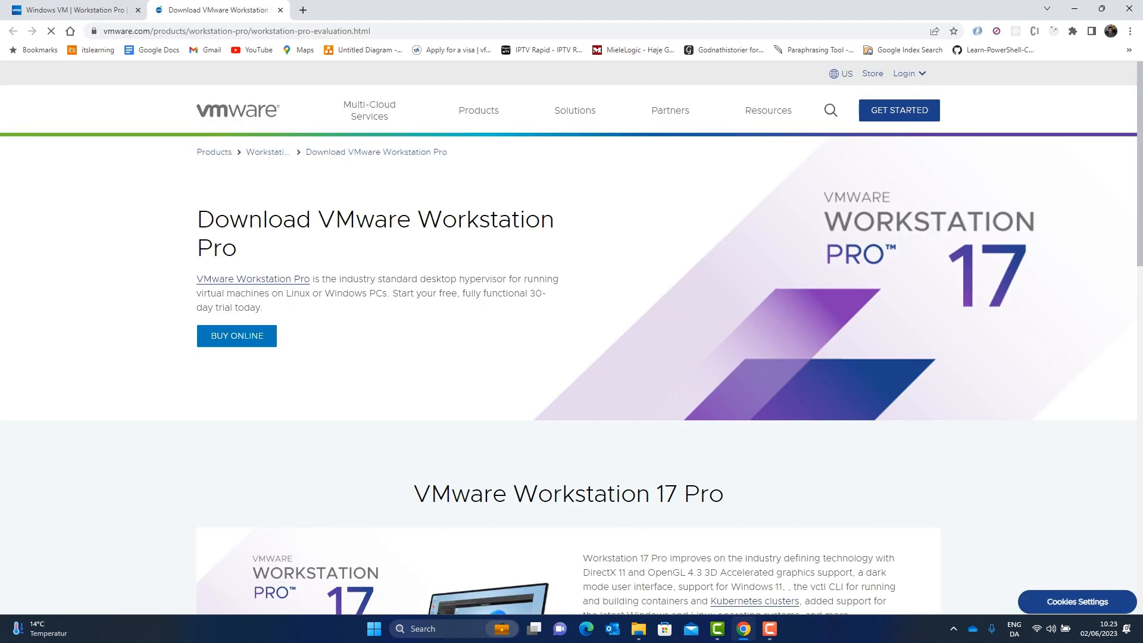
{"action": "scroll", "coordinate": [572, 333], "scroll_direction": "down", "scroll_amount": 2}
{"action": "scroll", "coordinate": [572, 333], "scroll_direction": "down", "scroll_amount": 5}
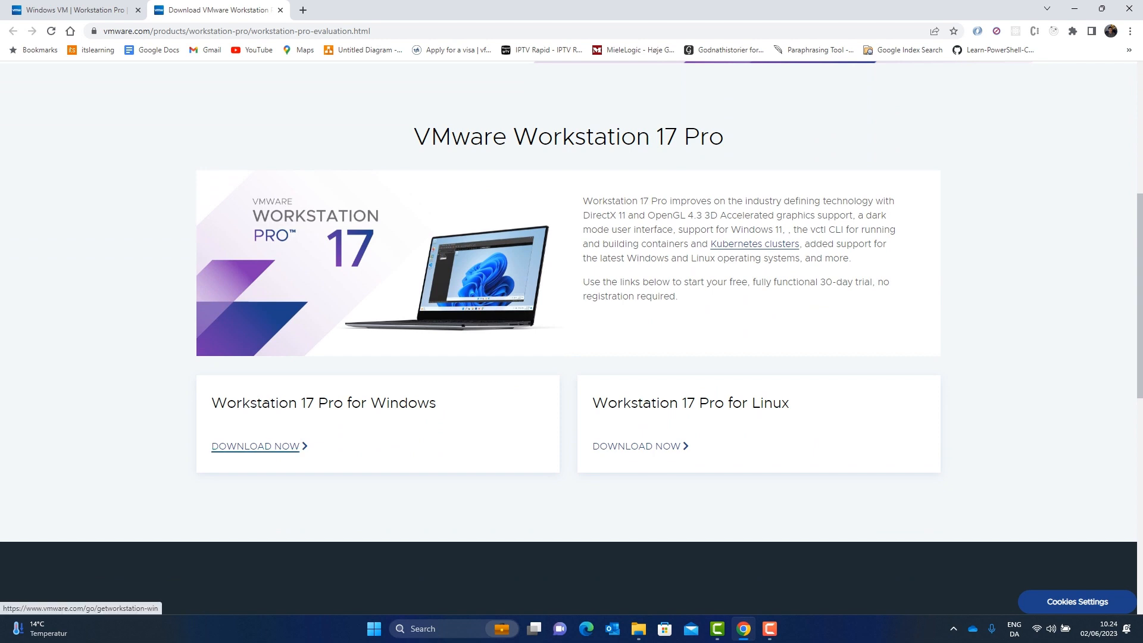
{"action": "left_click", "coordinate": [279, 446]}
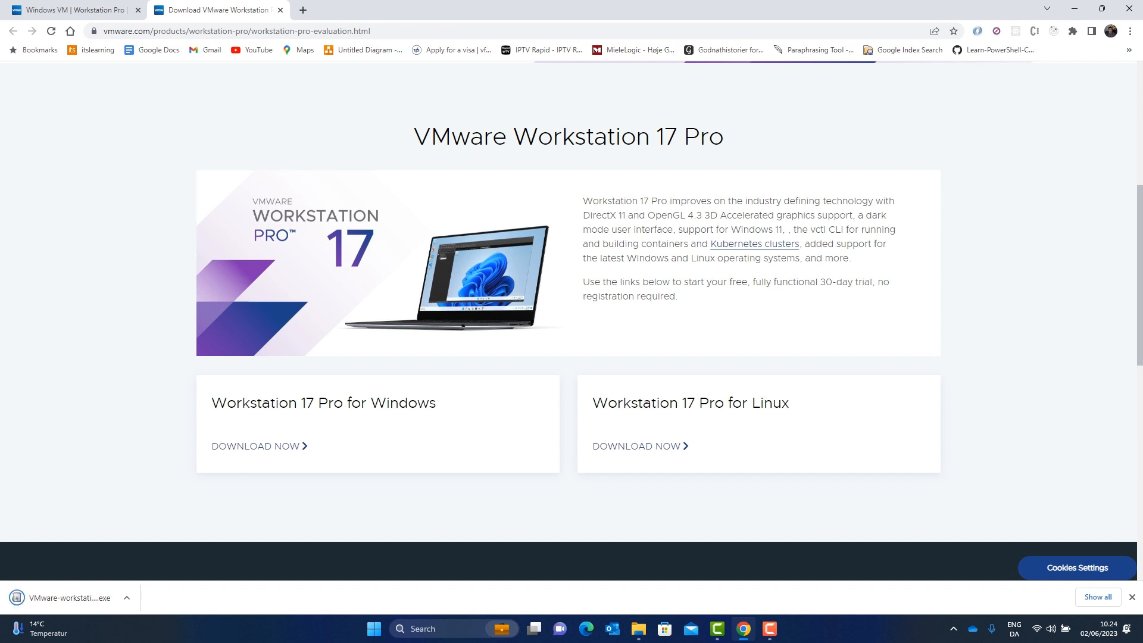
Show the downloaded VMware-workstation-full-17.0.0-20800274.exe in its folder and run it as administrator.
{"action": "right_click", "coordinate": [65, 597]}
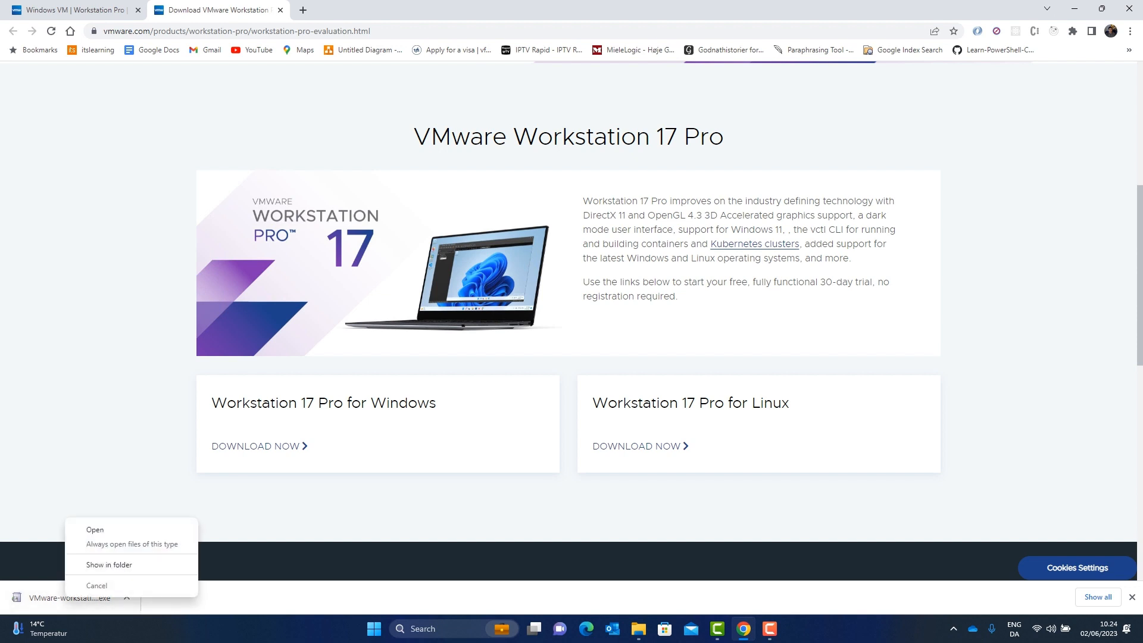
{"action": "left_click", "coordinate": [95, 562]}
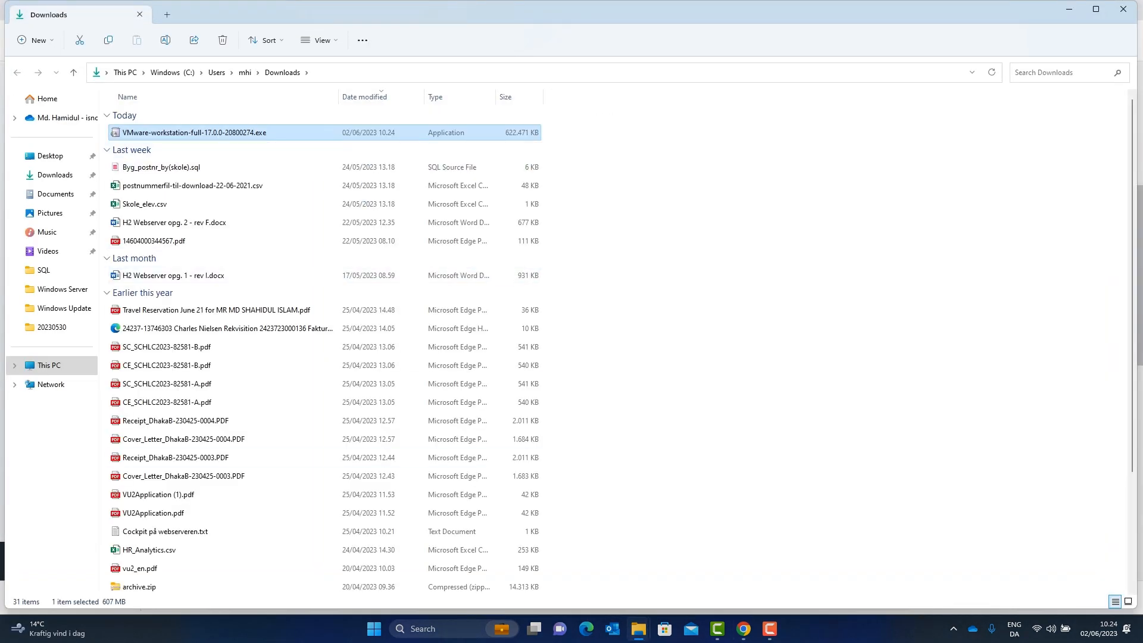
{"action": "right_click", "coordinate": [198, 132]}
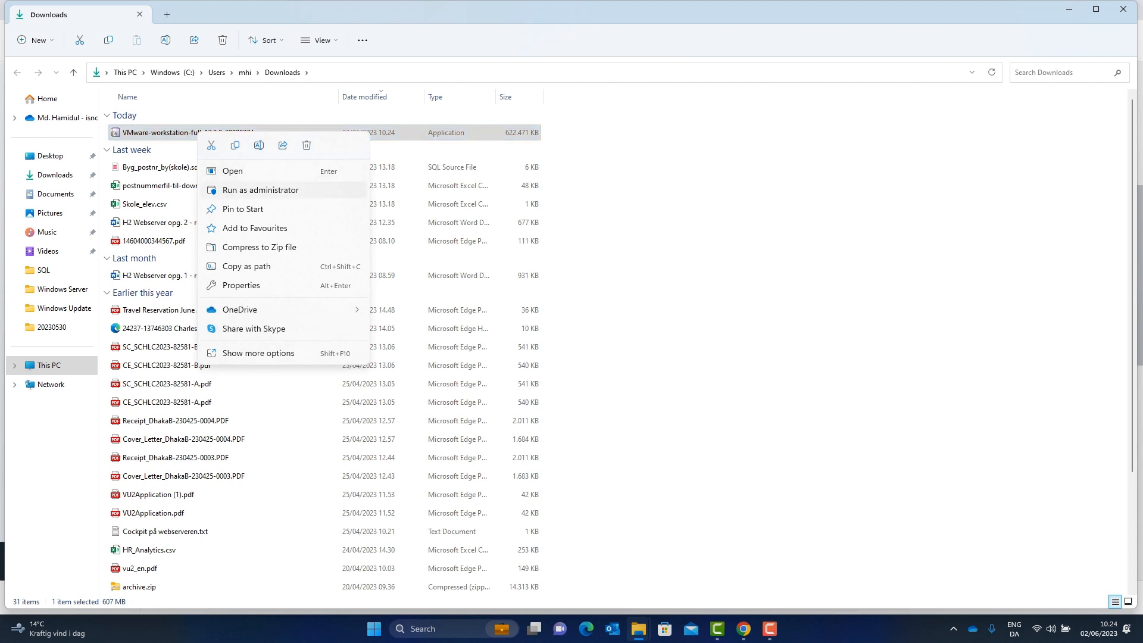
{"action": "left_click", "coordinate": [260, 190]}
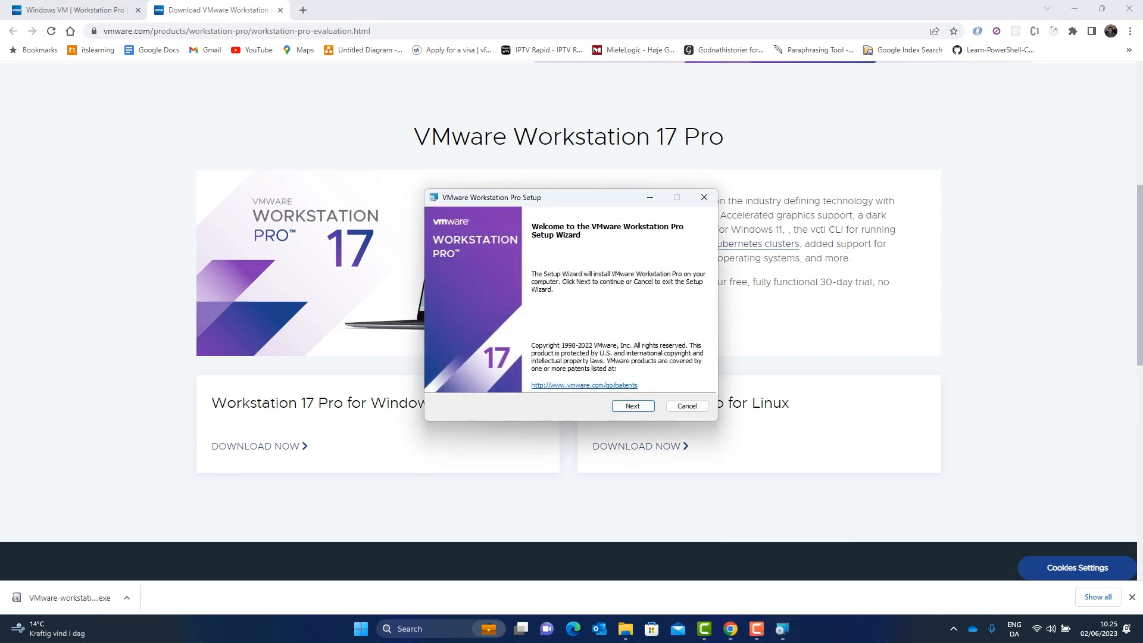
Accept the license agreement in the setup wizard and keep the default installation folder and custom setup options.
{"action": "left_click", "coordinate": [632, 406]}
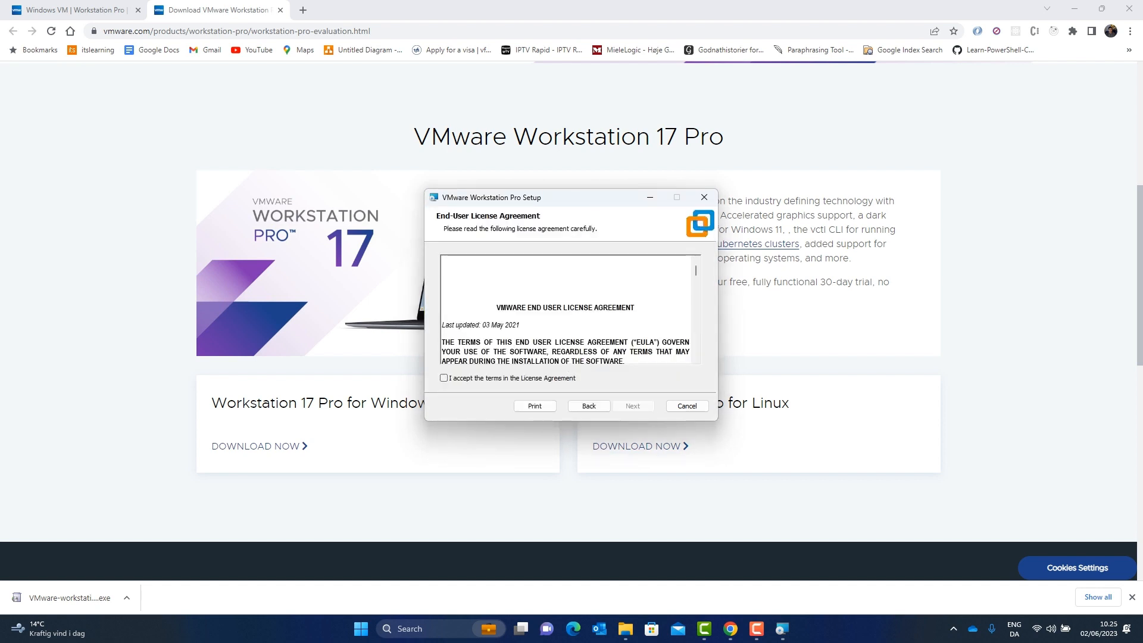
{"action": "left_click", "coordinate": [444, 378]}
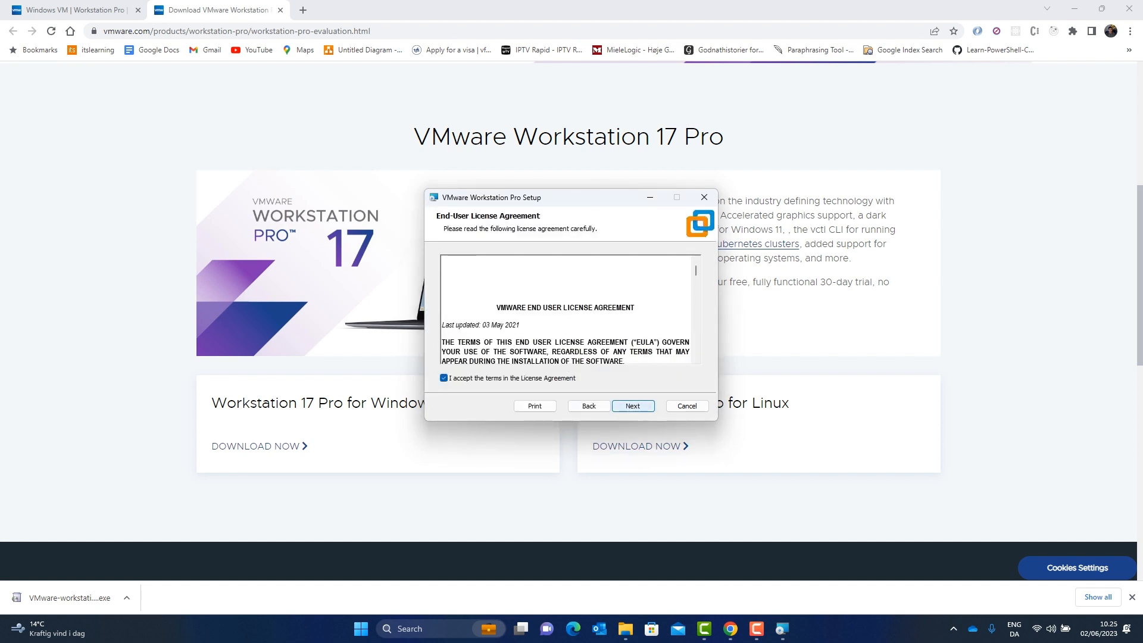
{"action": "left_click", "coordinate": [633, 405]}
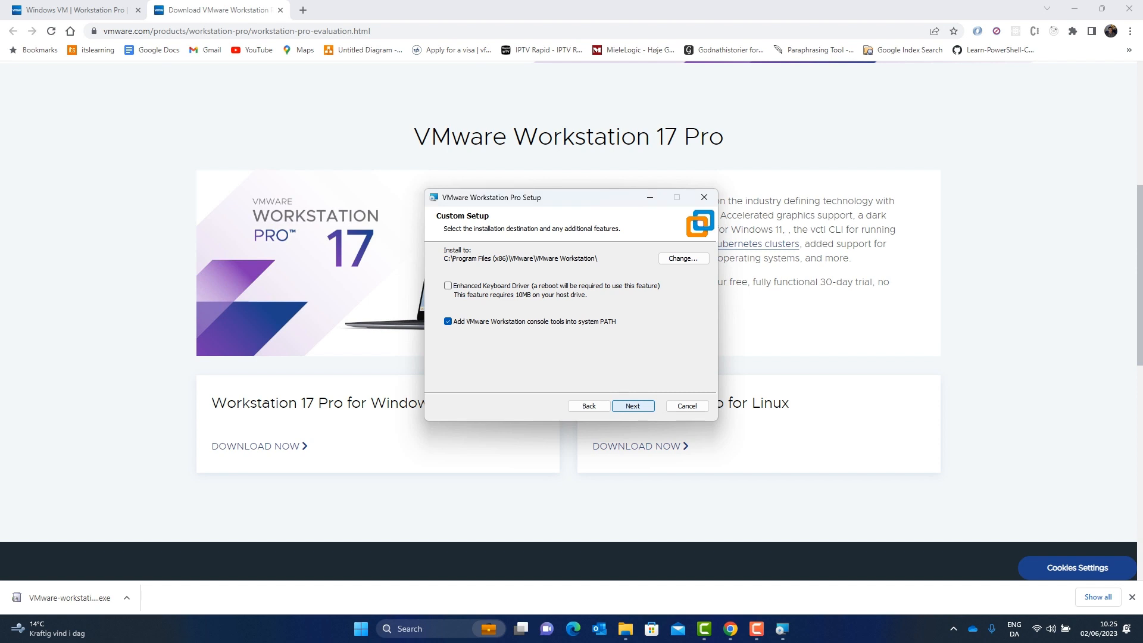
{"action": "key", "text": "Return"}
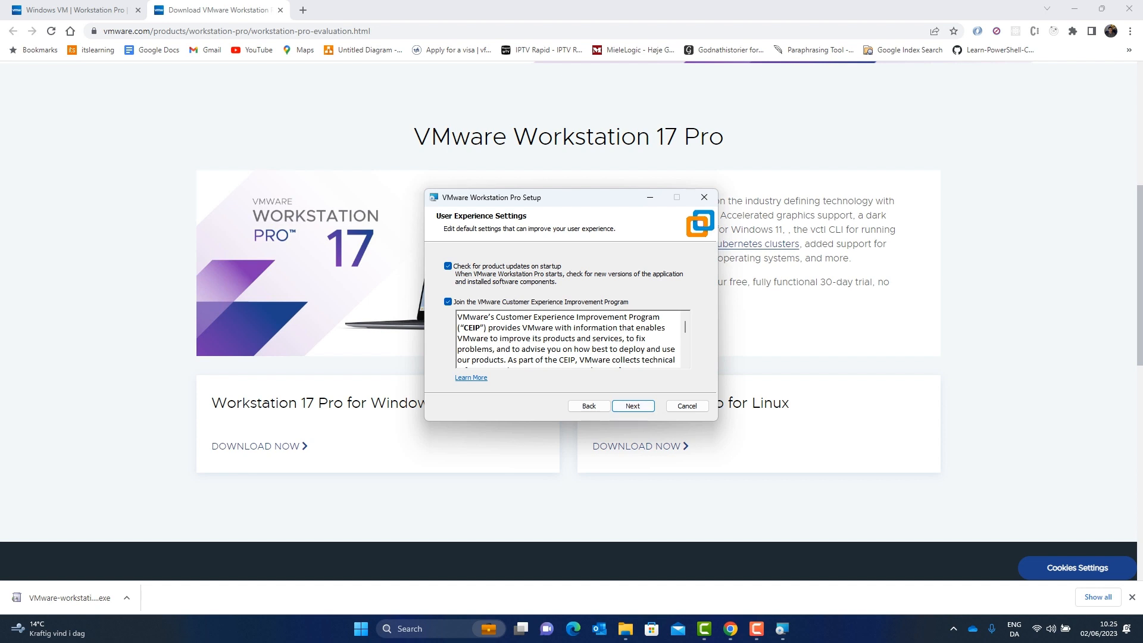
Disable the startup update check and the Customer Experience Improvement Program, and start the installation.
{"action": "left_click", "coordinate": [448, 266]}
{"action": "left_click", "coordinate": [447, 302]}
{"action": "key", "text": "Return"}
{"action": "key", "text": "Return"}
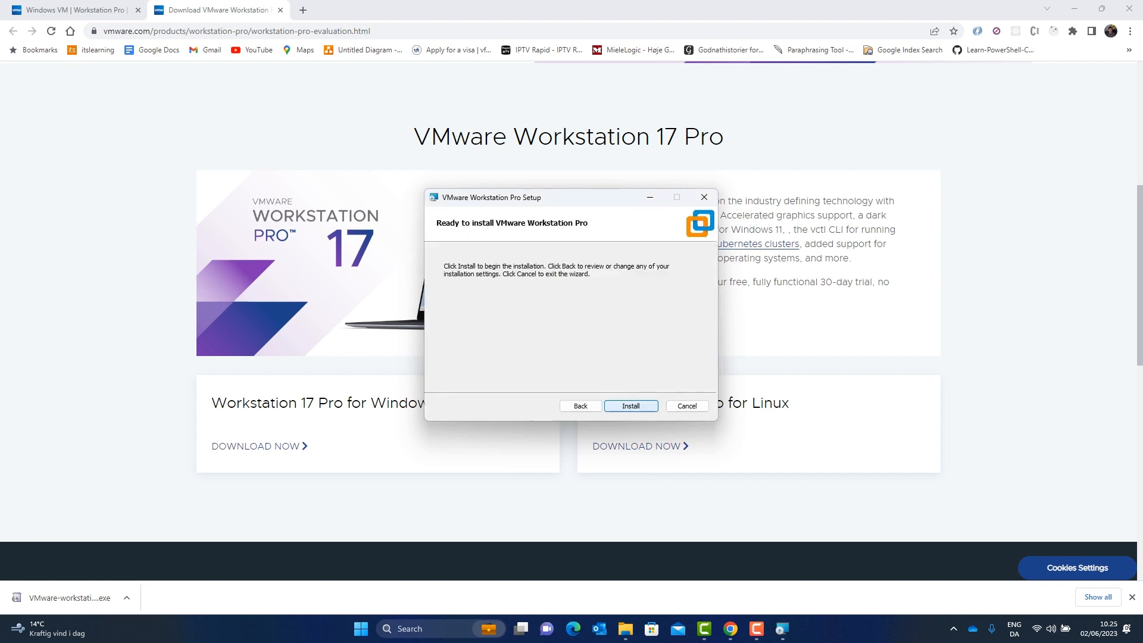
{"action": "key", "text": "Return"}
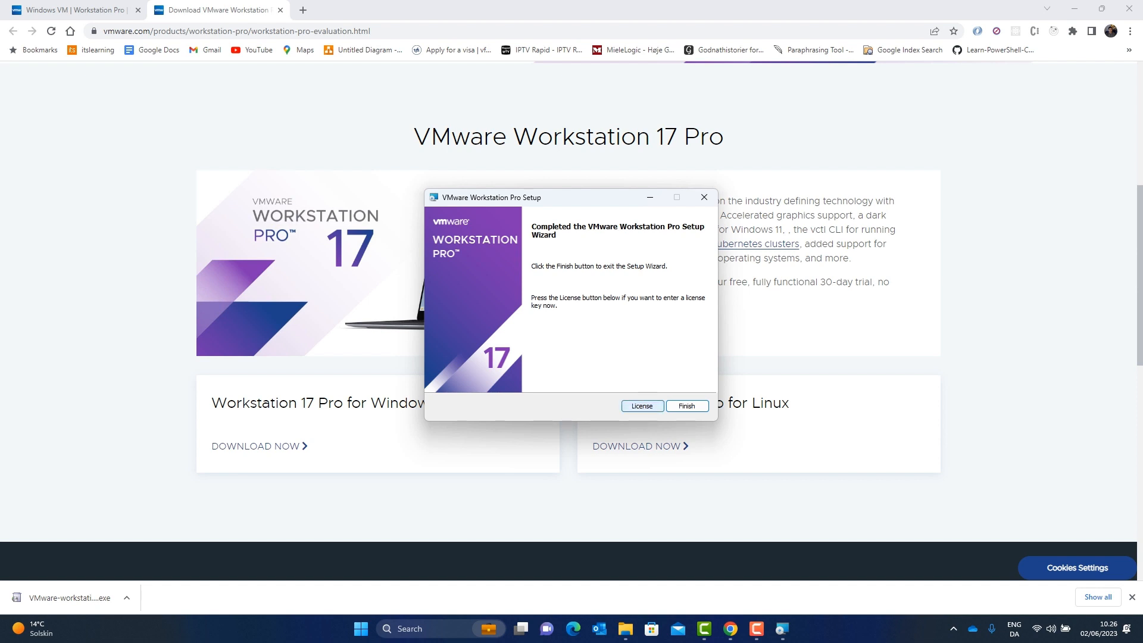
Open the setup wizard's license key entry and search the web for "vmware workstation 17 pro license key".
{"action": "left_click", "coordinate": [641, 405]}
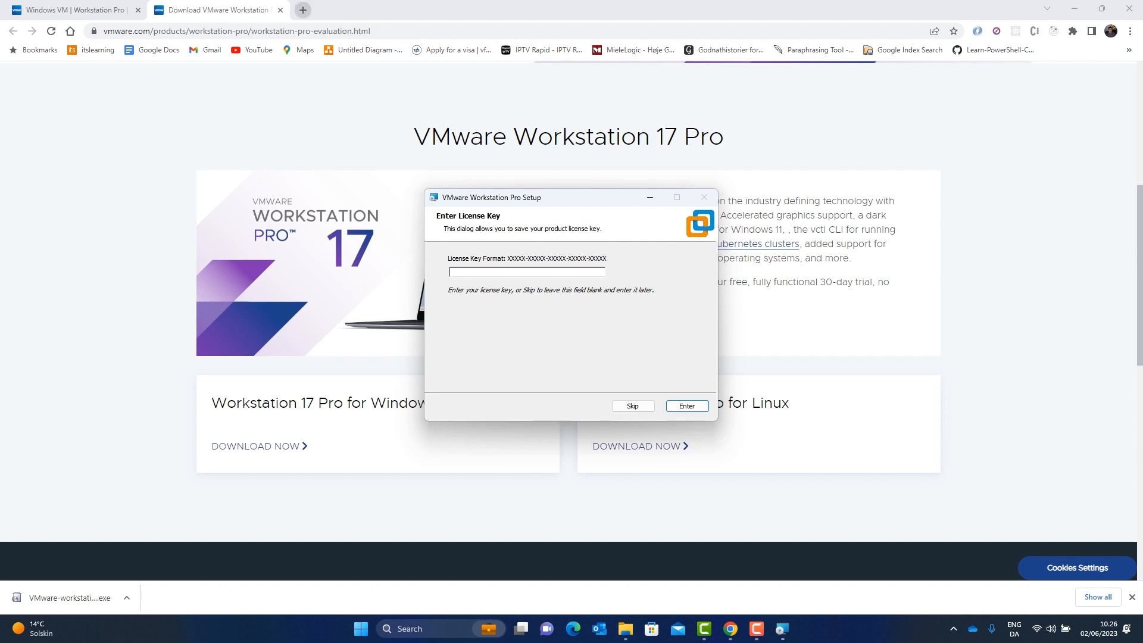
{"action": "left_click", "coordinate": [302, 10]}
{"action": "left_click", "coordinate": [559, 249]}
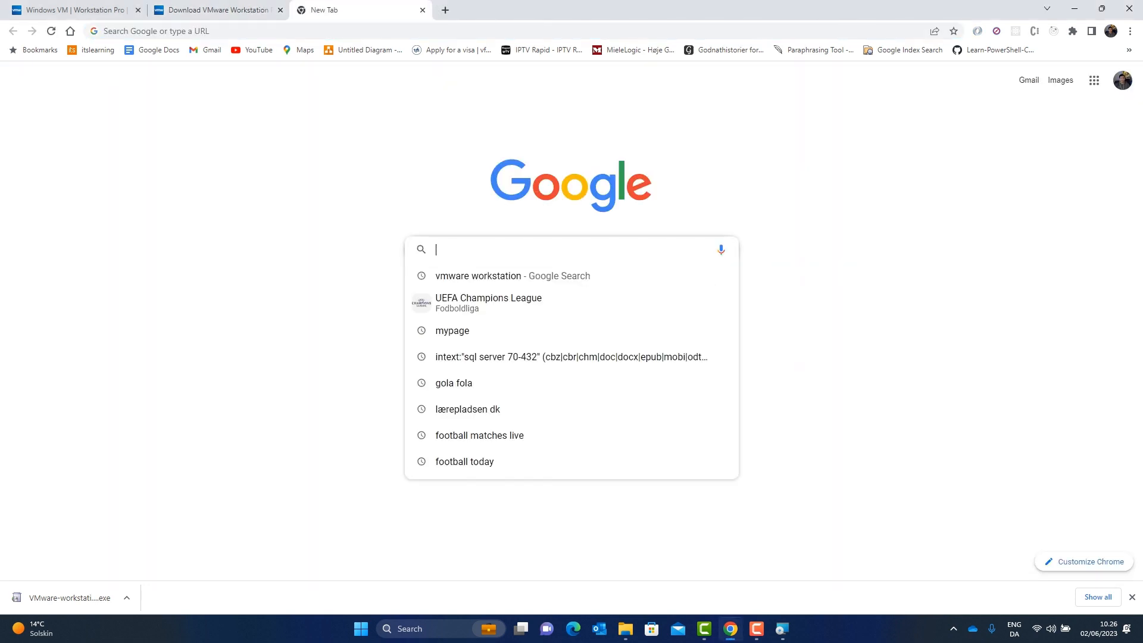
{"action": "type", "text": "vmware workstation"}
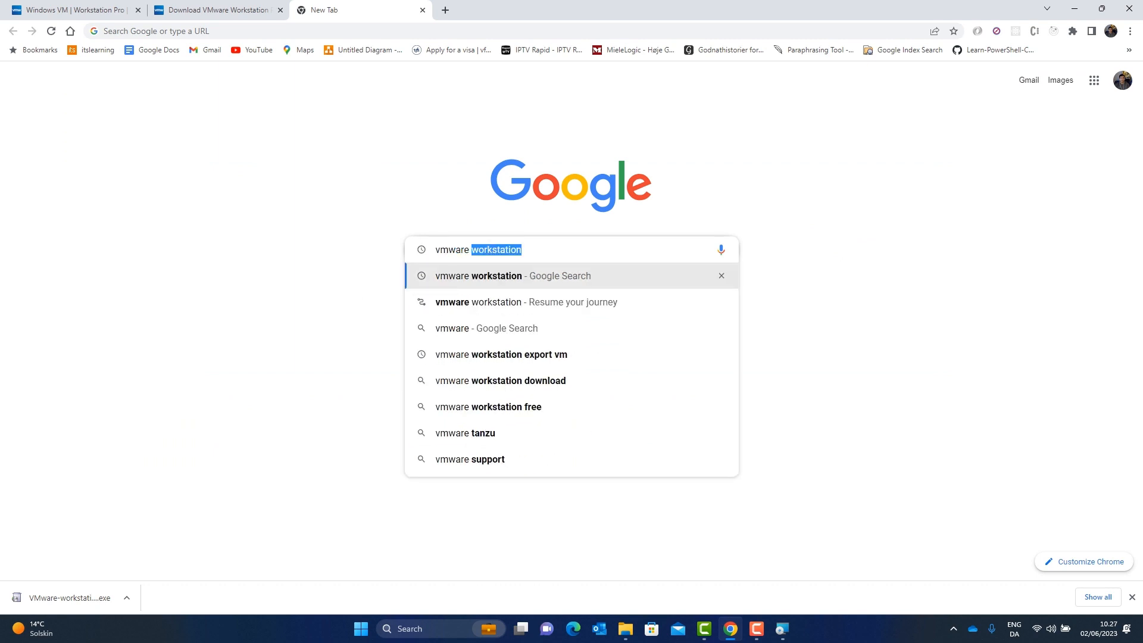
{"action": "key", "text": "Right"}
{"action": "type", "text": "17"}
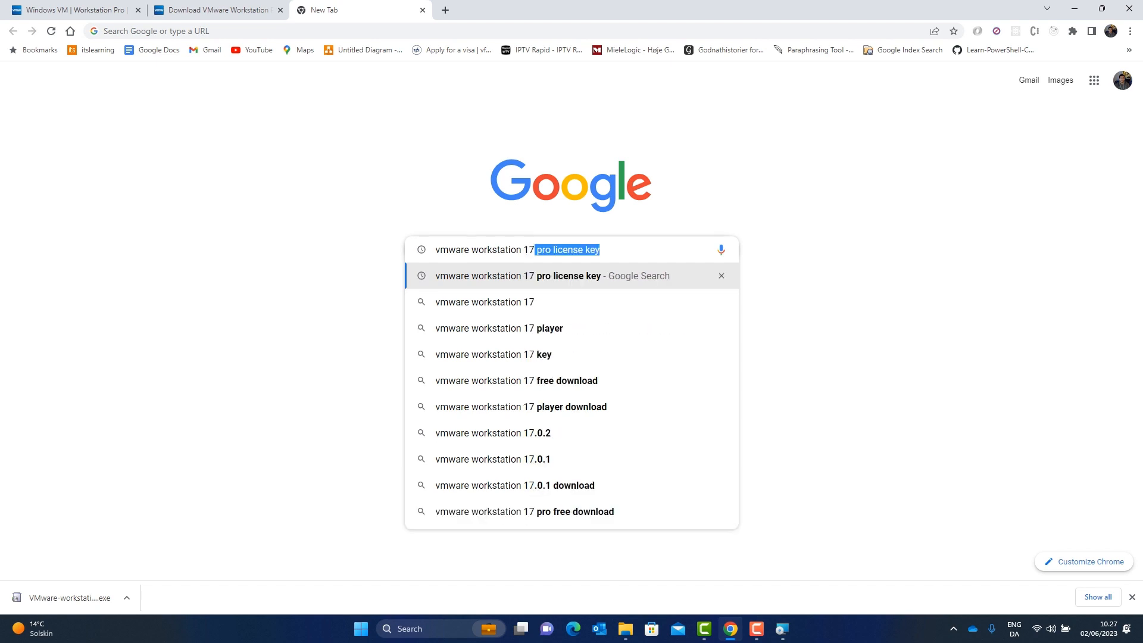
{"action": "key", "text": "Return"}
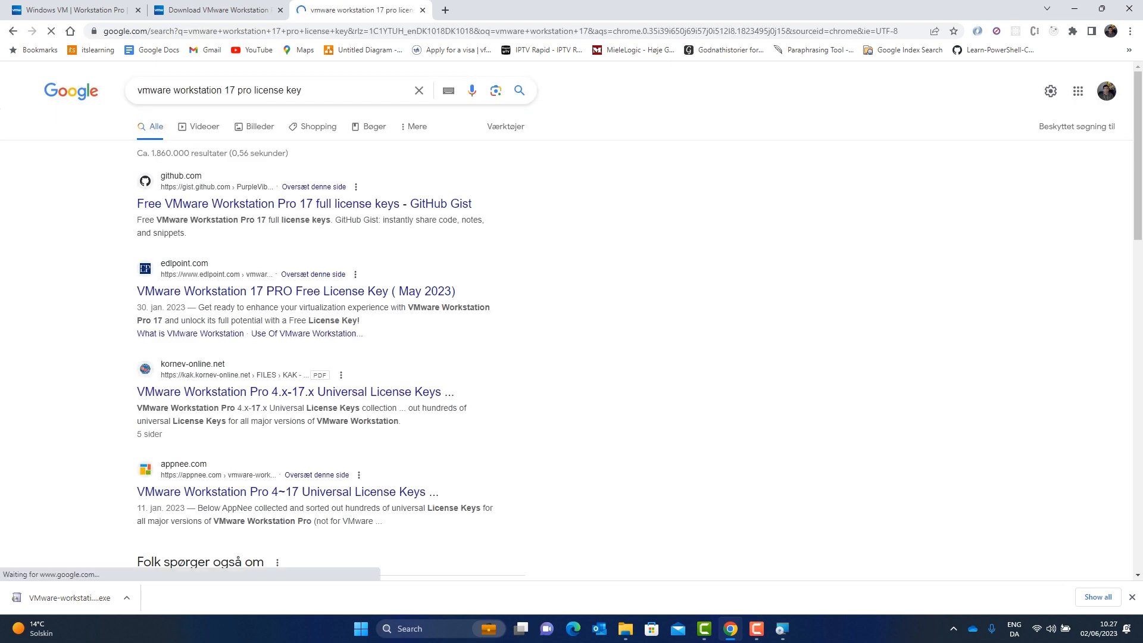
Open the GitHub Gist search result in a new tab and copy the license key listed under "checked".
{"action": "right_click", "coordinate": [344, 205]}
{"action": "left_click", "coordinate": [372, 215]}
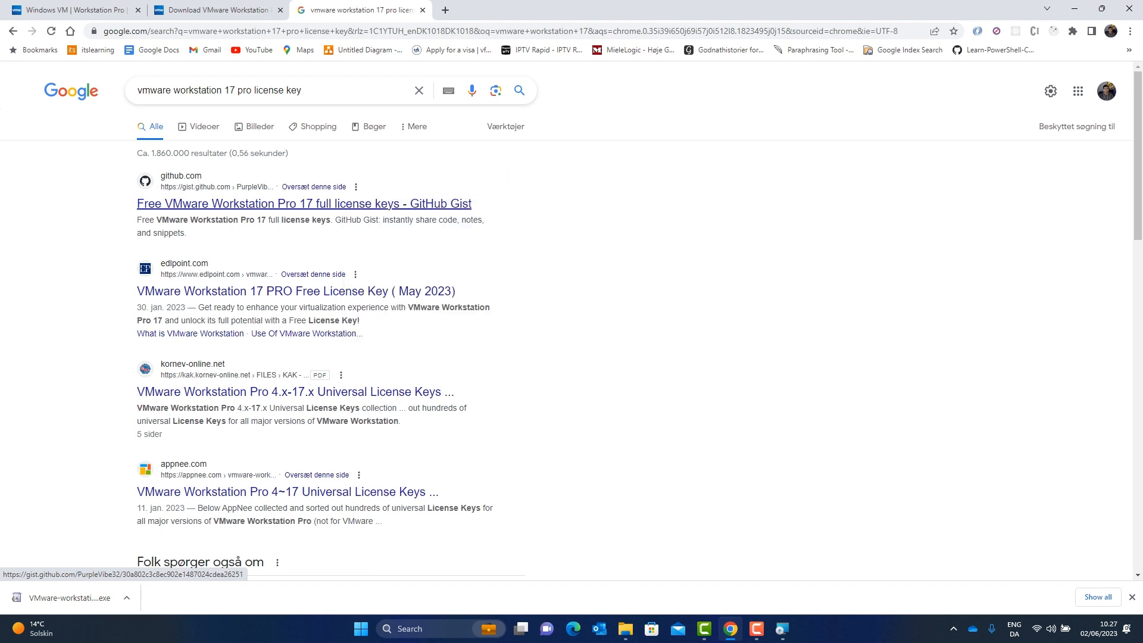
{"action": "left_click", "coordinate": [500, 10]}
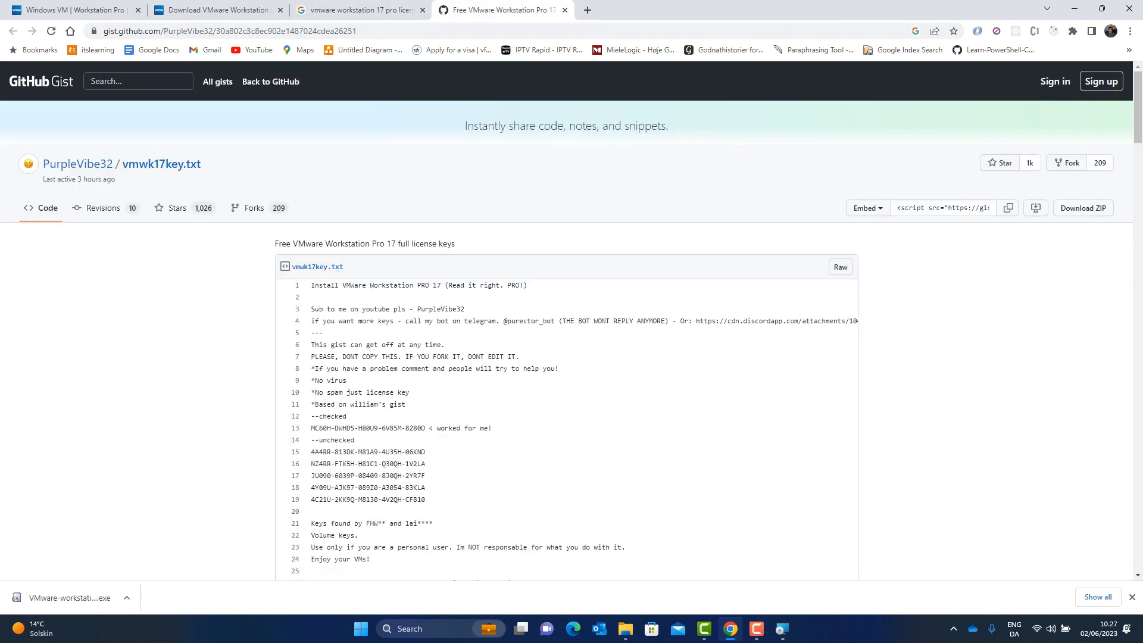
{"action": "scroll", "coordinate": [572, 321], "scroll_direction": "down", "scroll_amount": 1}
{"action": "scroll", "coordinate": [571, 321], "scroll_direction": "down", "scroll_amount": 2}
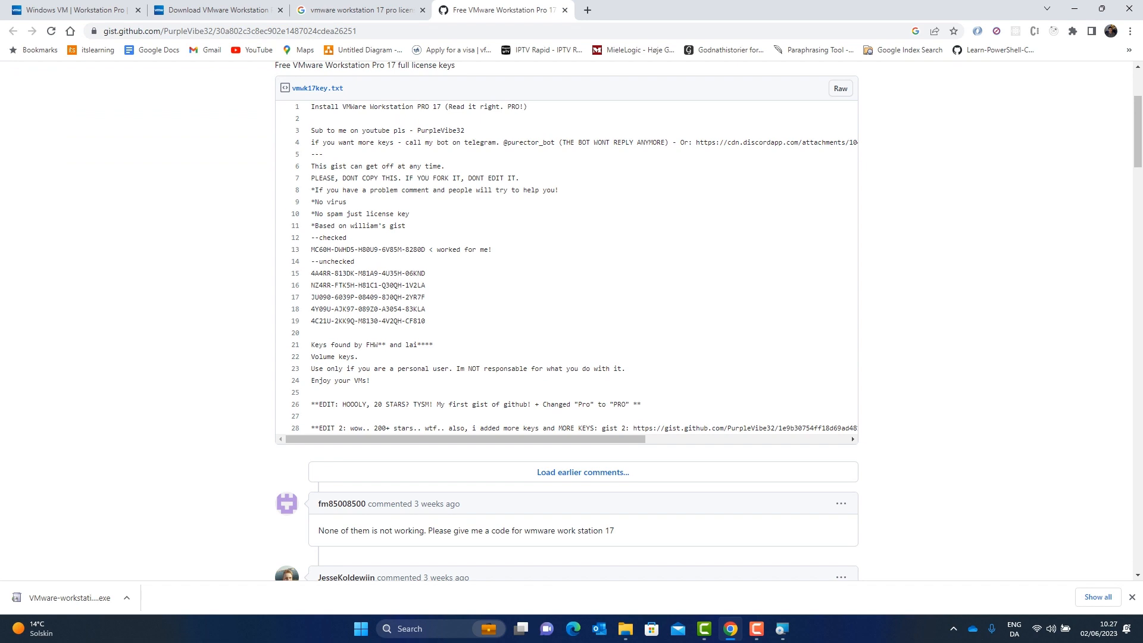
{"action": "left_click_drag", "start_coordinate": [425, 250], "coordinate": [311, 249]}
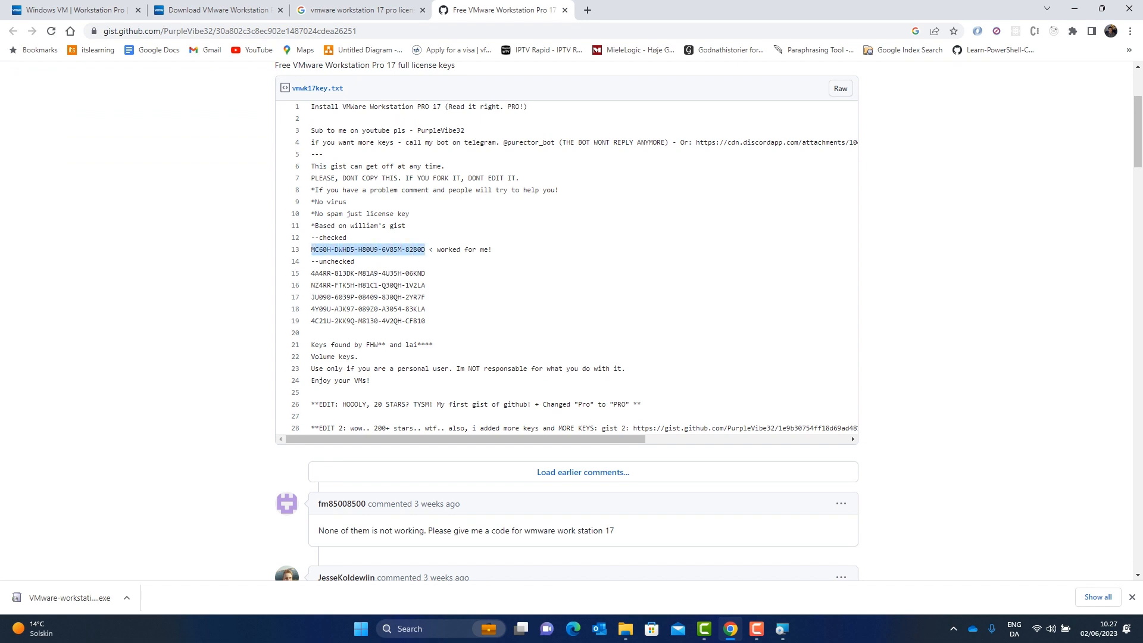
{"action": "right_click", "coordinate": [321, 250]}
{"action": "left_click", "coordinate": [339, 257]}
Paste the license key into the VMware Workstation Pro Setup license key field, submit it and finish the wizard.
{"action": "left_click", "coordinate": [781, 629]}
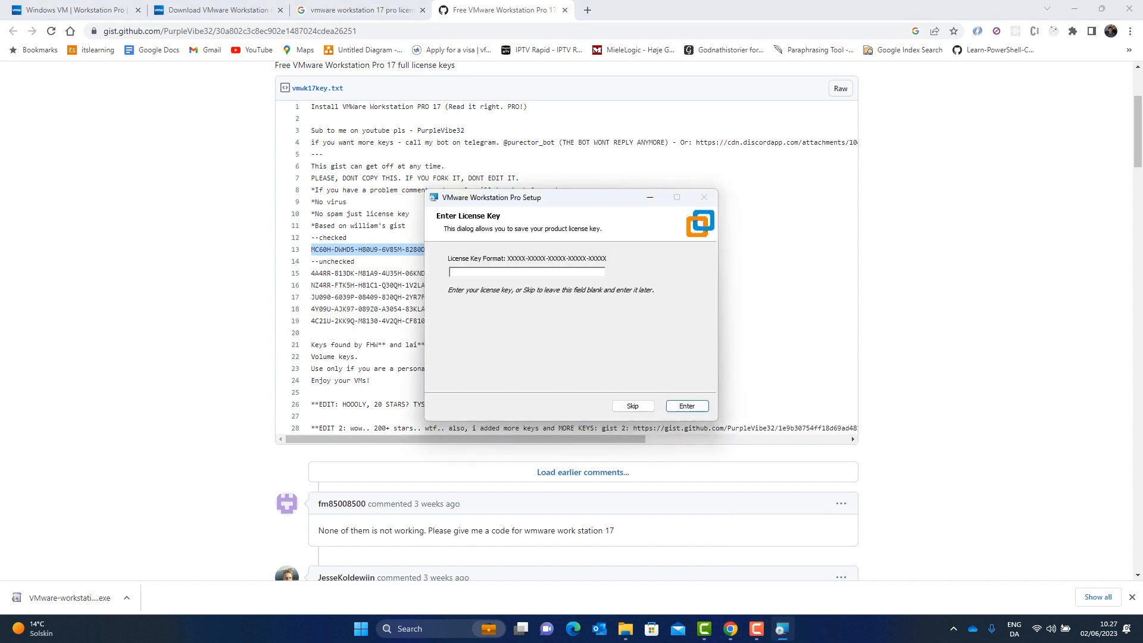
{"action": "left_click", "coordinate": [453, 272]}
{"action": "key", "text": "ctrl+v"}
{"action": "key", "text": "Return"}
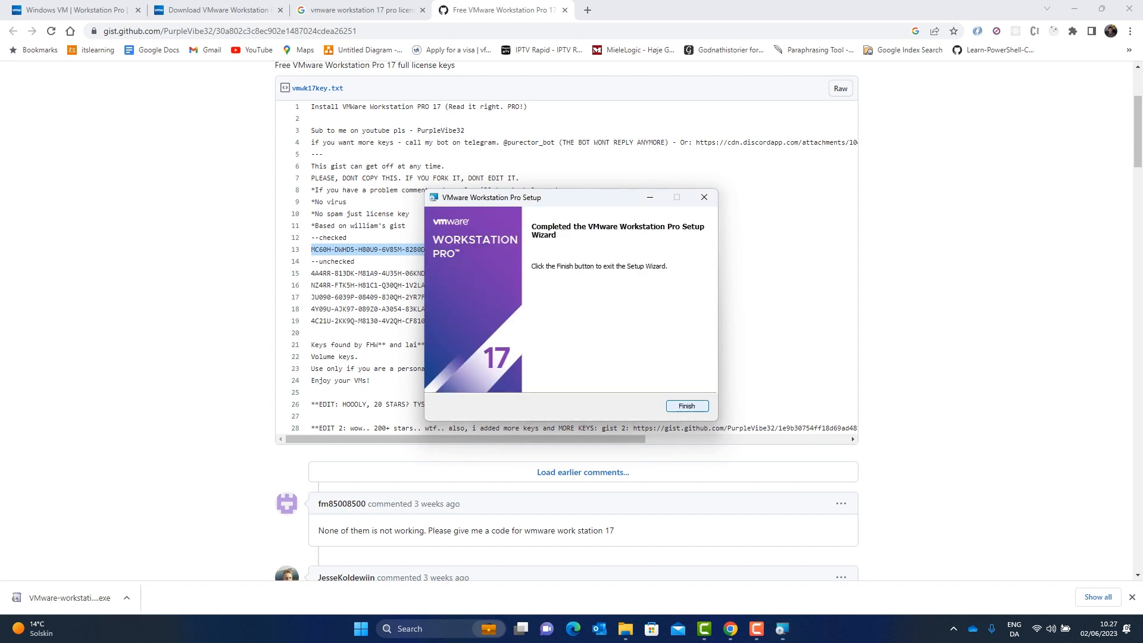
{"action": "key", "text": "Return"}
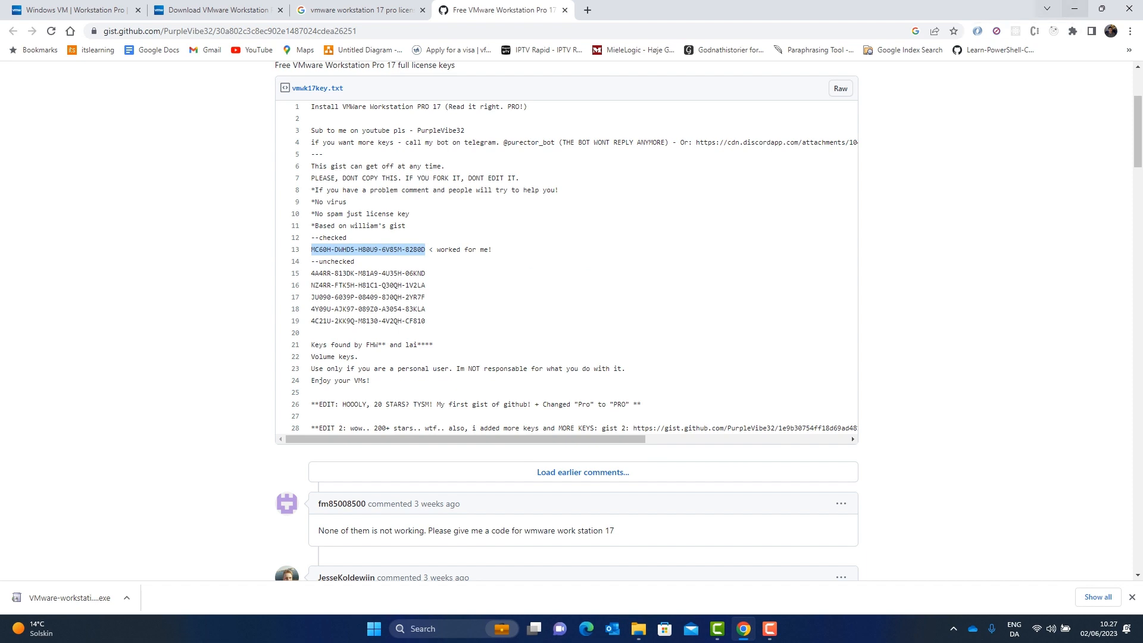
Launch VMware Workstation Pro from the desktop and remove the VMnet0 network in the Virtual Network Editor.
{"action": "left_click", "coordinate": [1074, 9]}
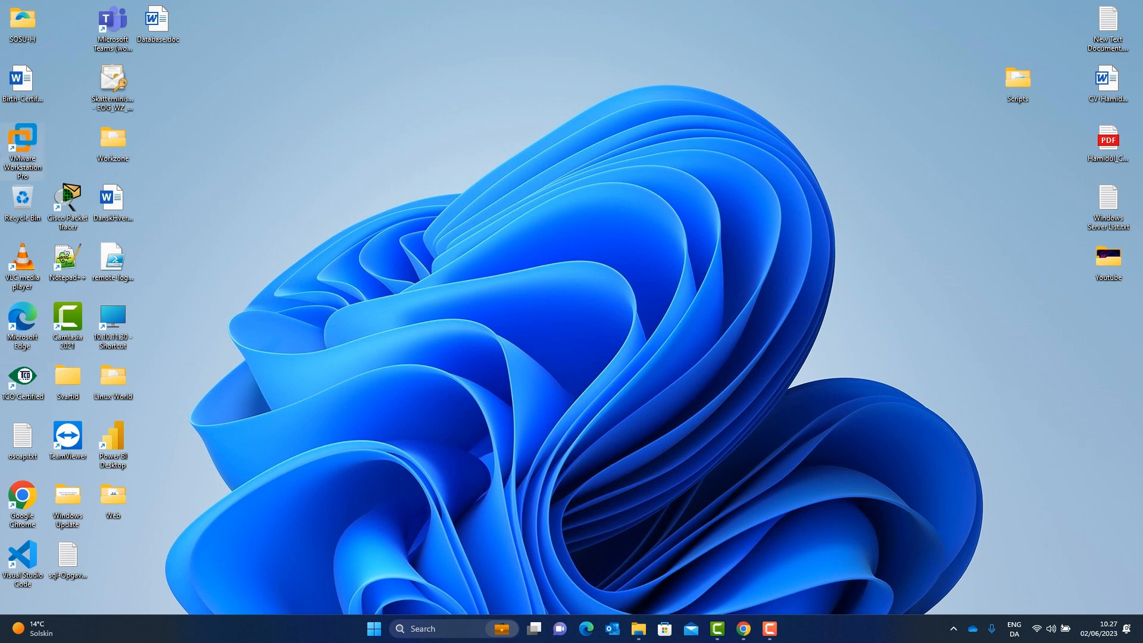
{"action": "double_click", "coordinate": [24, 146]}
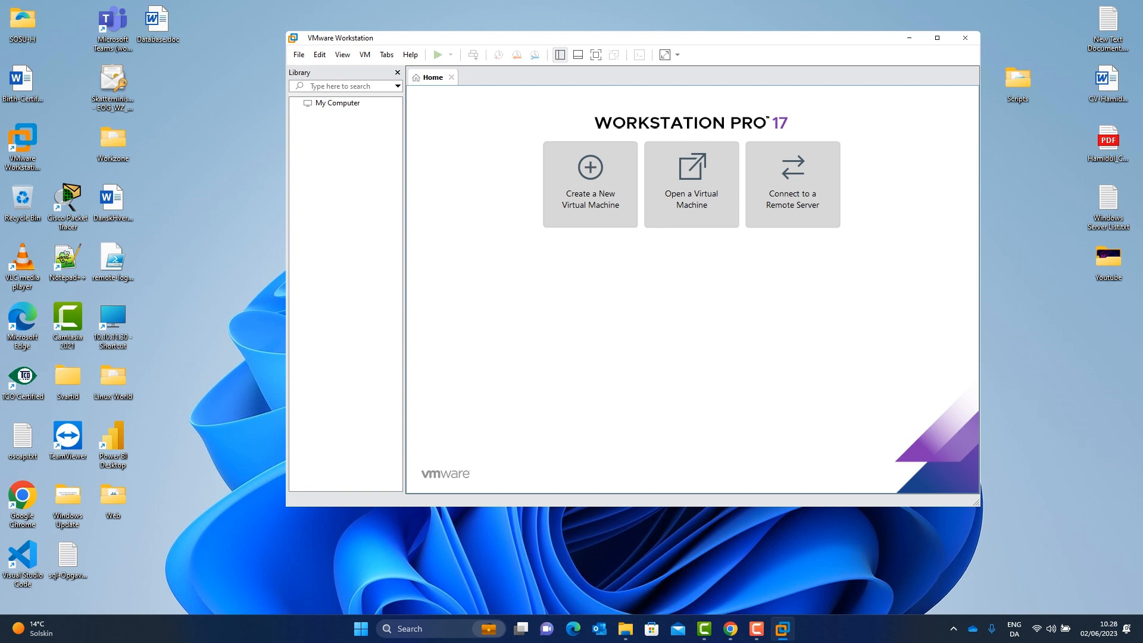
{"action": "left_click", "coordinate": [319, 55]}
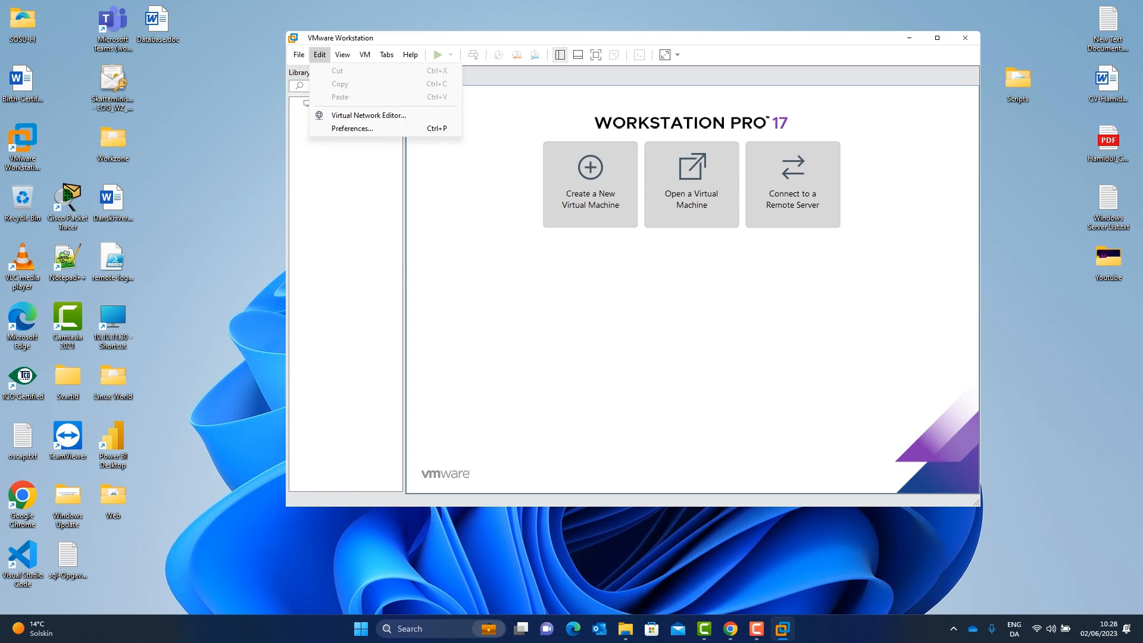
{"action": "left_click", "coordinate": [369, 115]}
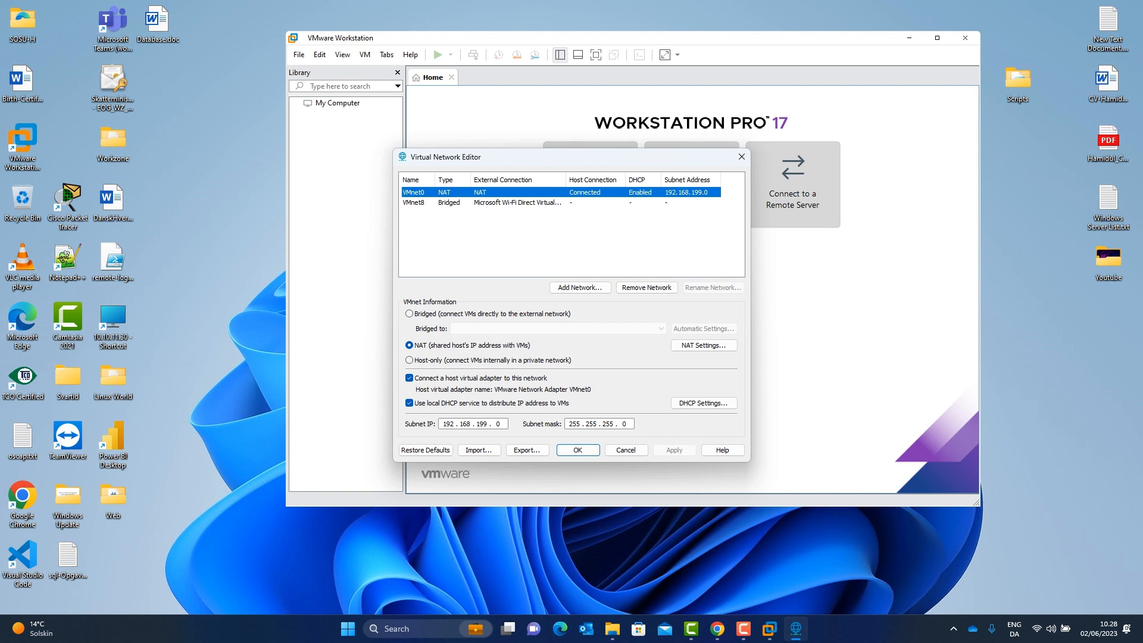
{"action": "left_click", "coordinate": [646, 287]}
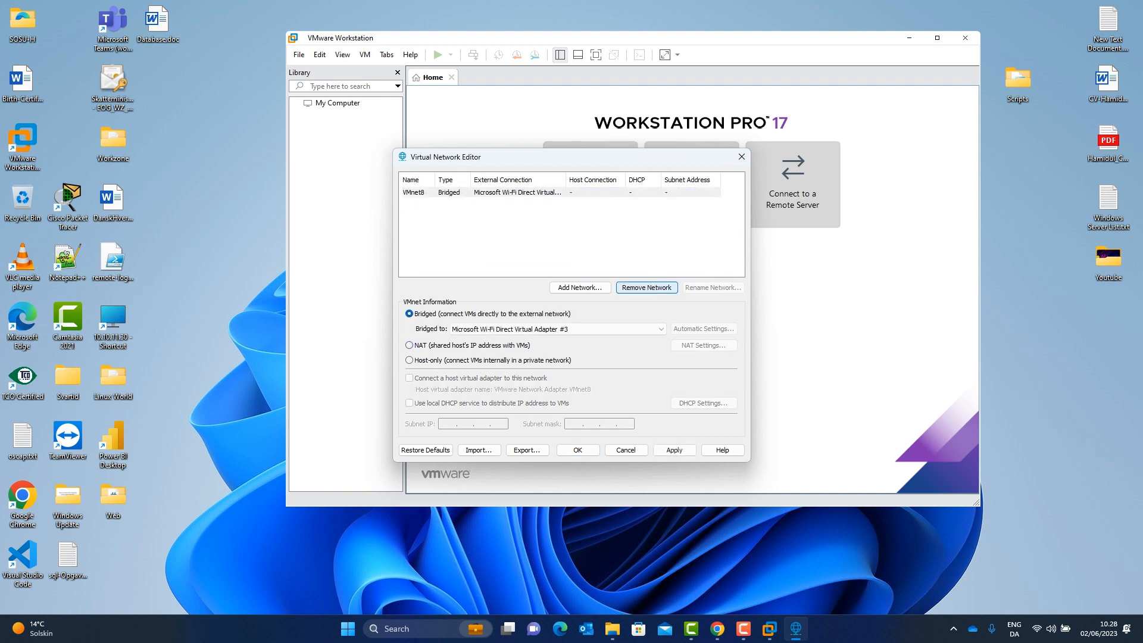
Remove the VMnet8 network, save the virtual network changes and reopen the Virtual Network Editor.
{"action": "left_click", "coordinate": [646, 287]}
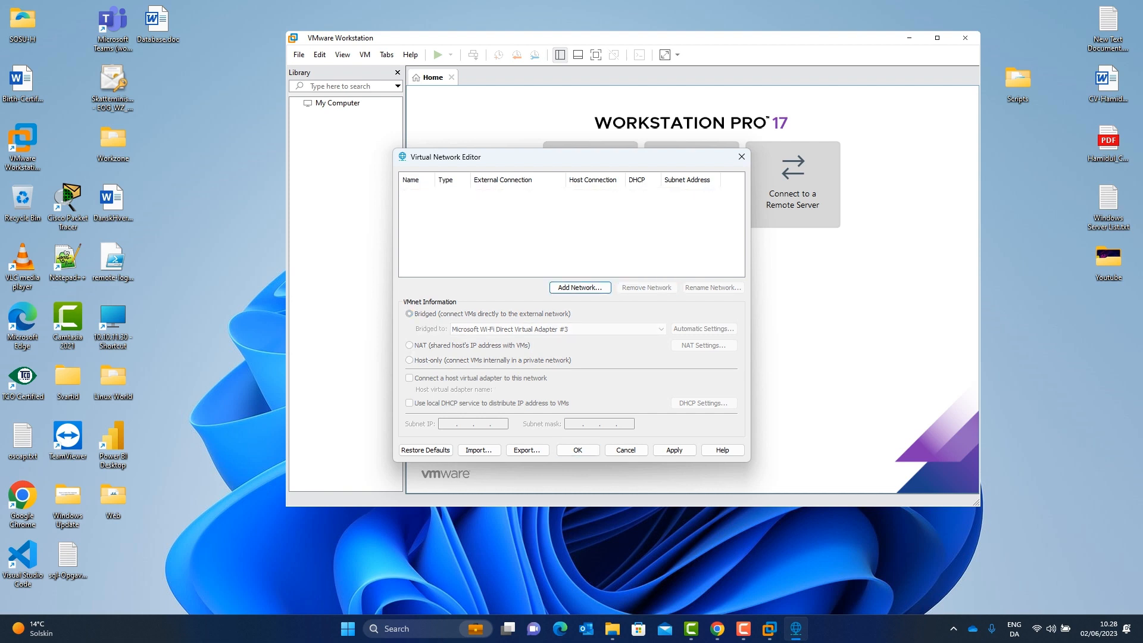
{"action": "left_click", "coordinate": [577, 450]}
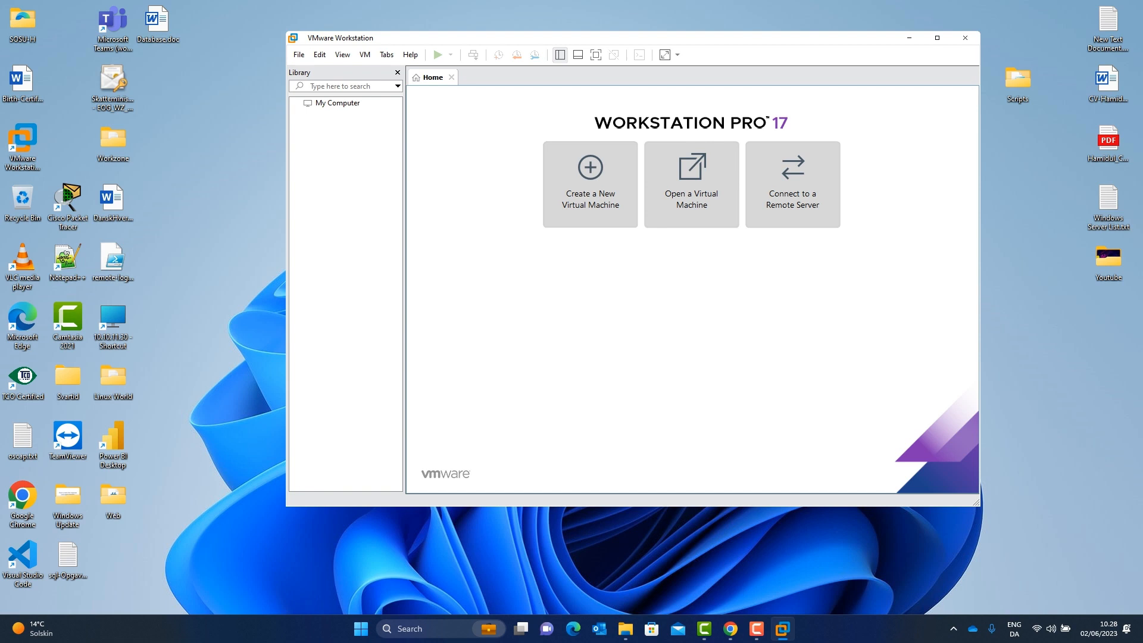
{"action": "left_click", "coordinate": [319, 55]}
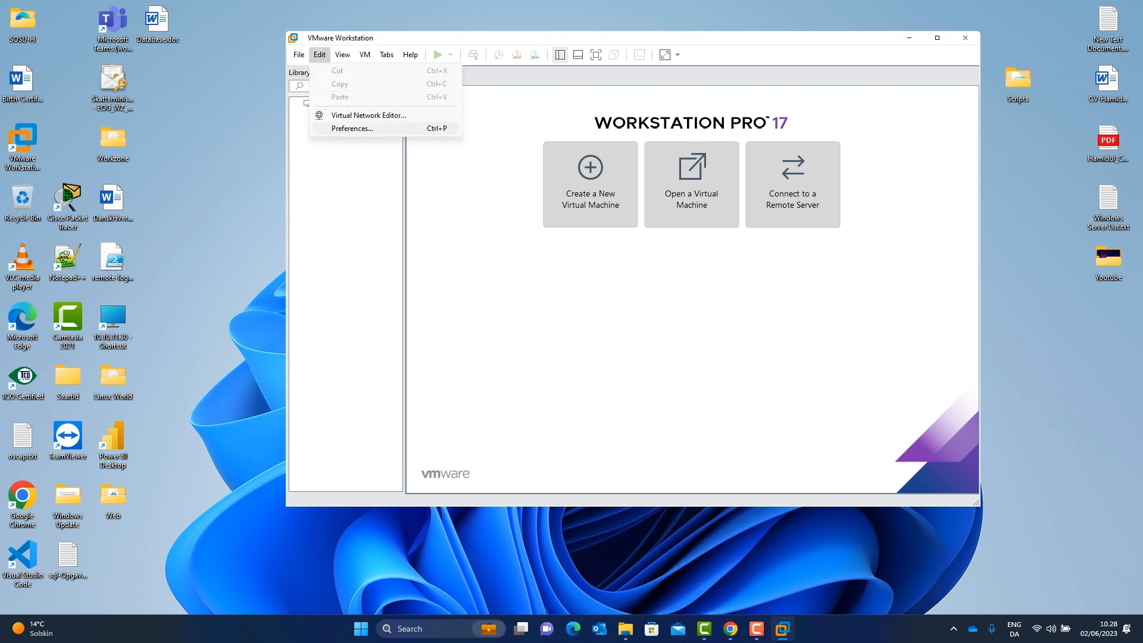
{"action": "left_click", "coordinate": [368, 115]}
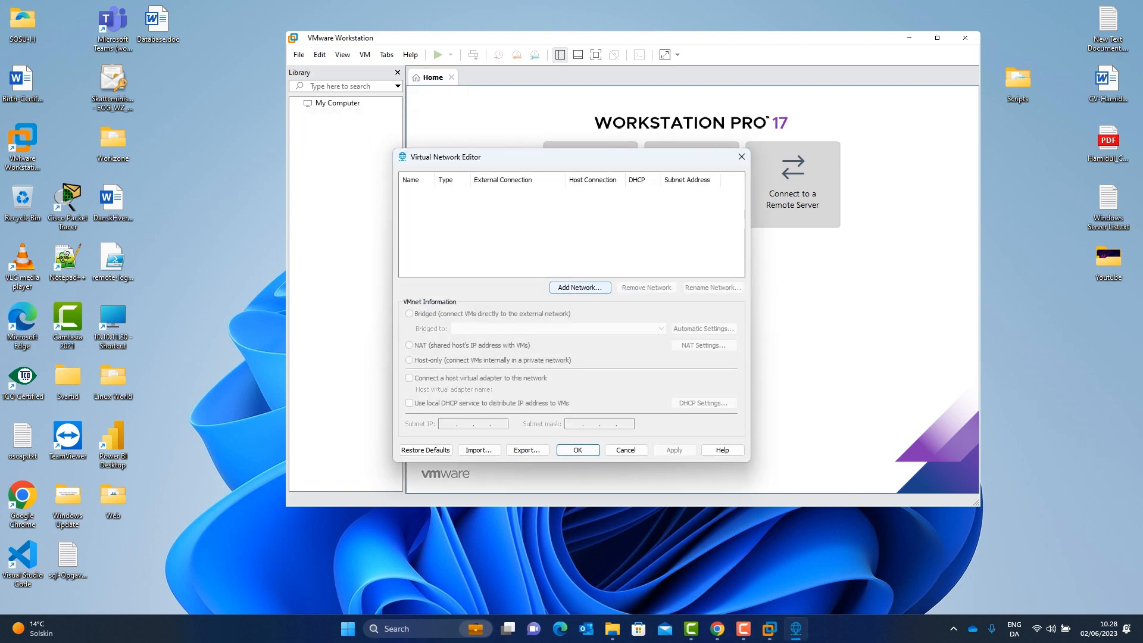
Add the VMnet0 virtual network and set its type to NAT.
{"action": "left_click", "coordinate": [579, 287]}
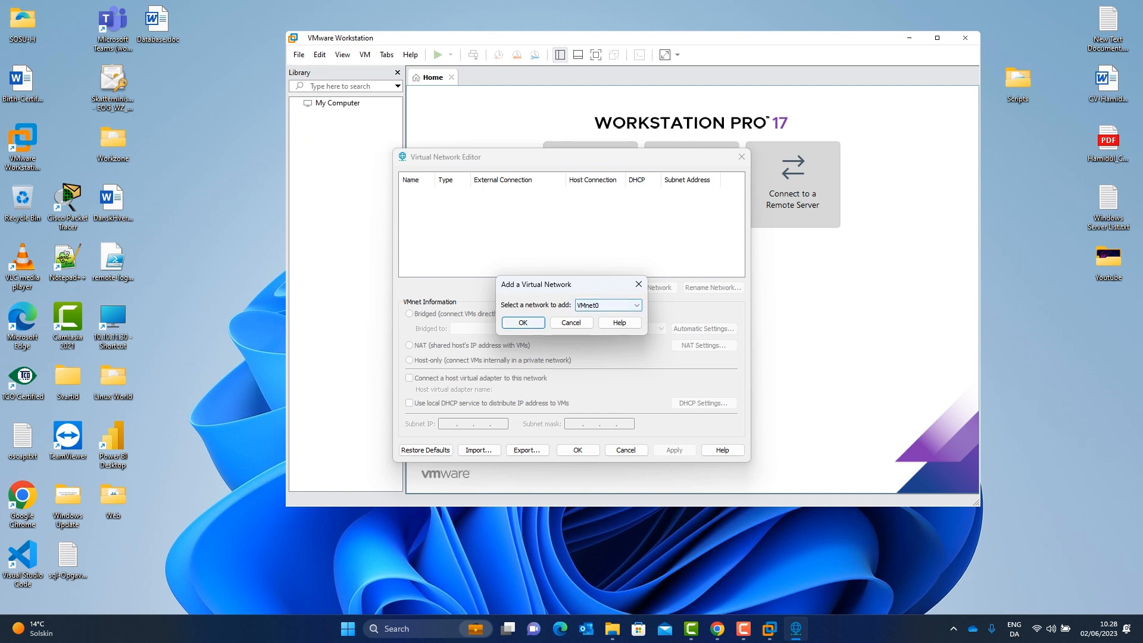
{"action": "key", "text": "Return"}
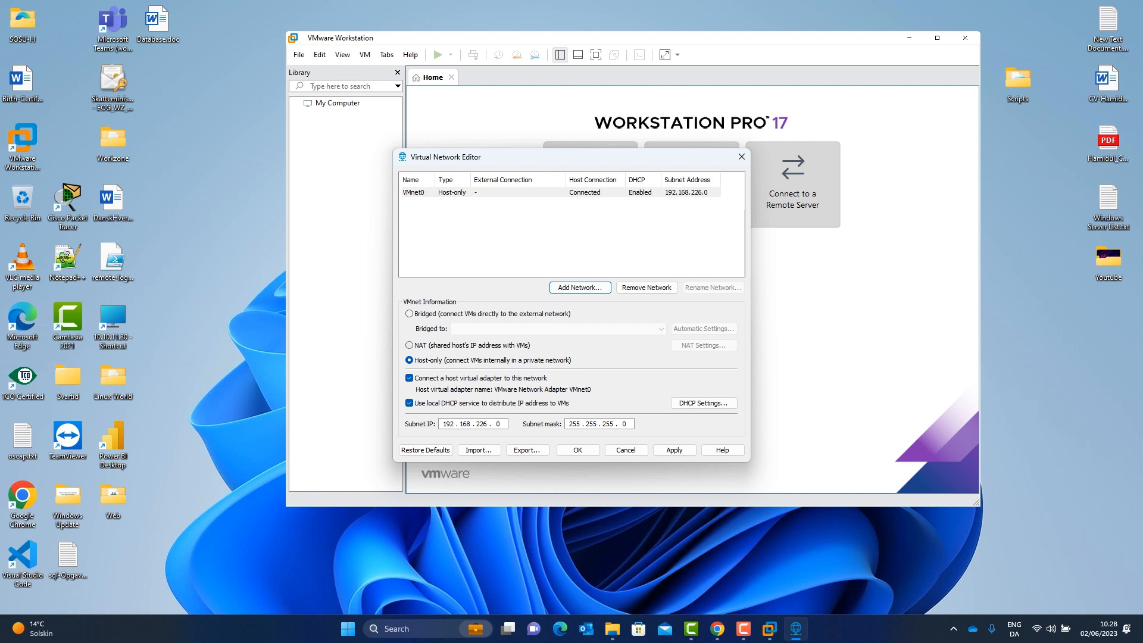
{"action": "left_click", "coordinate": [410, 345]}
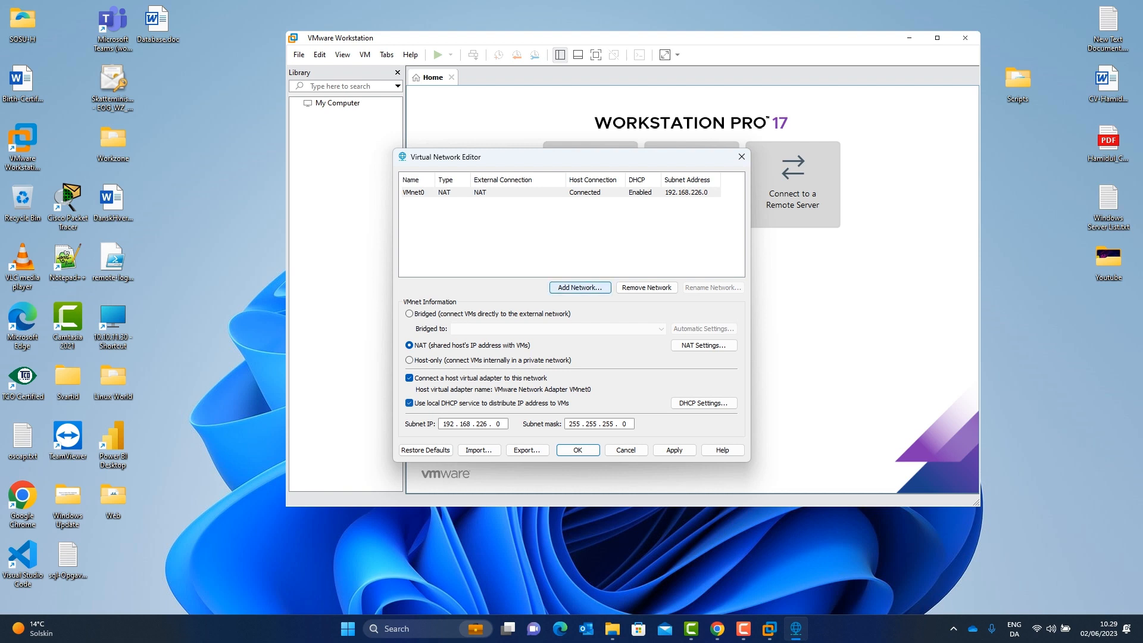
Add the VMnet8 virtual network, set it to Bridged and save the network configuration.
{"action": "left_click", "coordinate": [580, 287]}
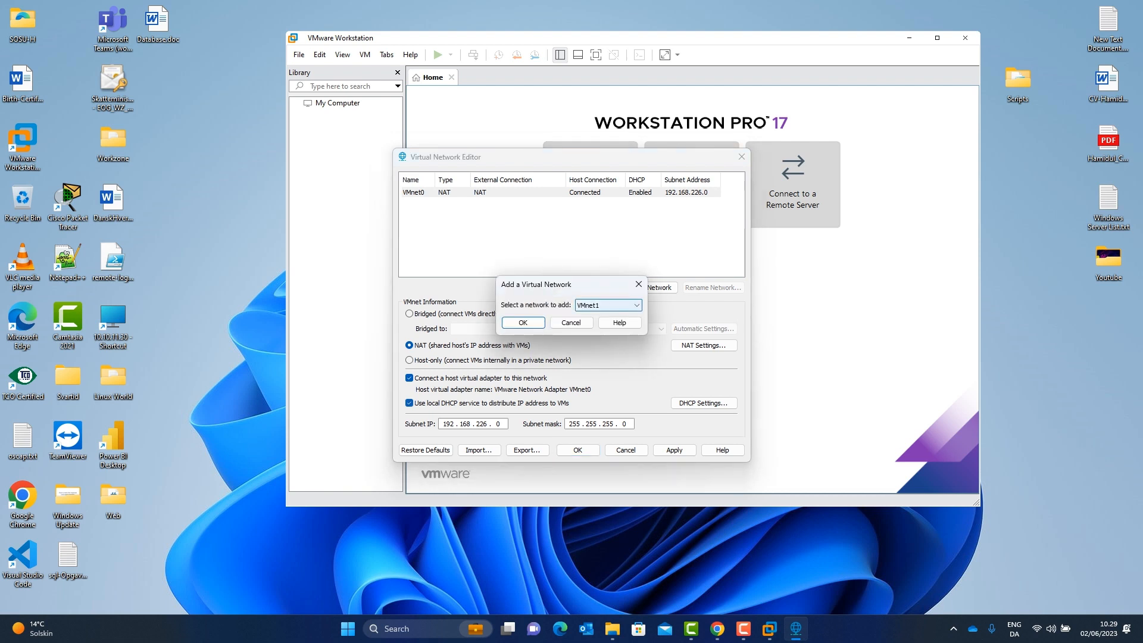
{"action": "left_click", "coordinate": [607, 305]}
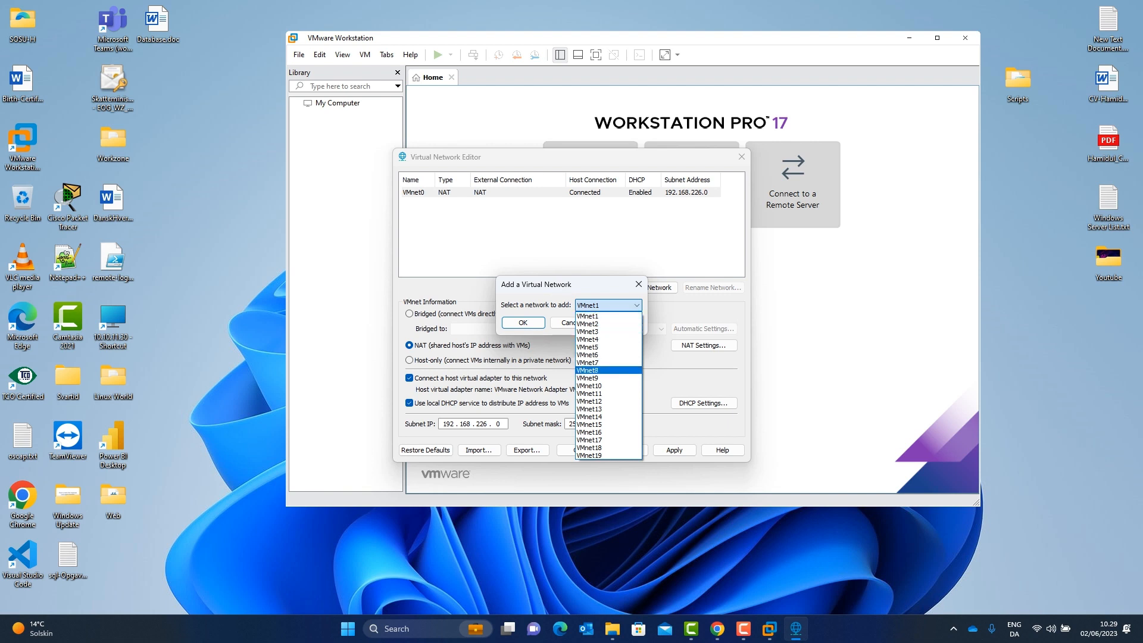
{"action": "left_click", "coordinate": [607, 370]}
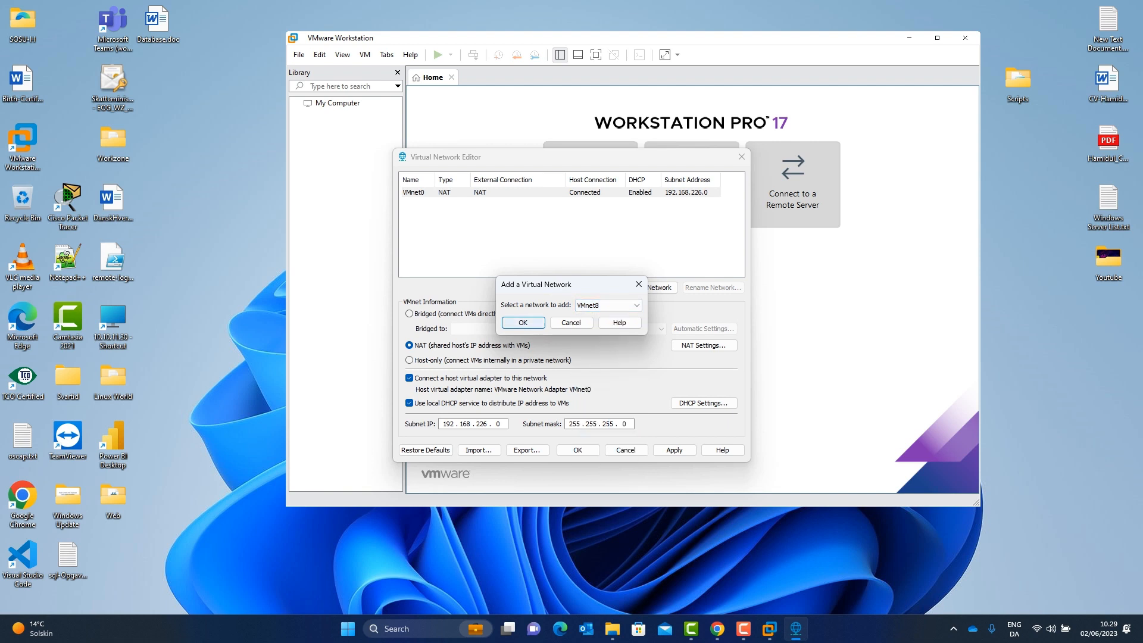
{"action": "key", "text": "Return"}
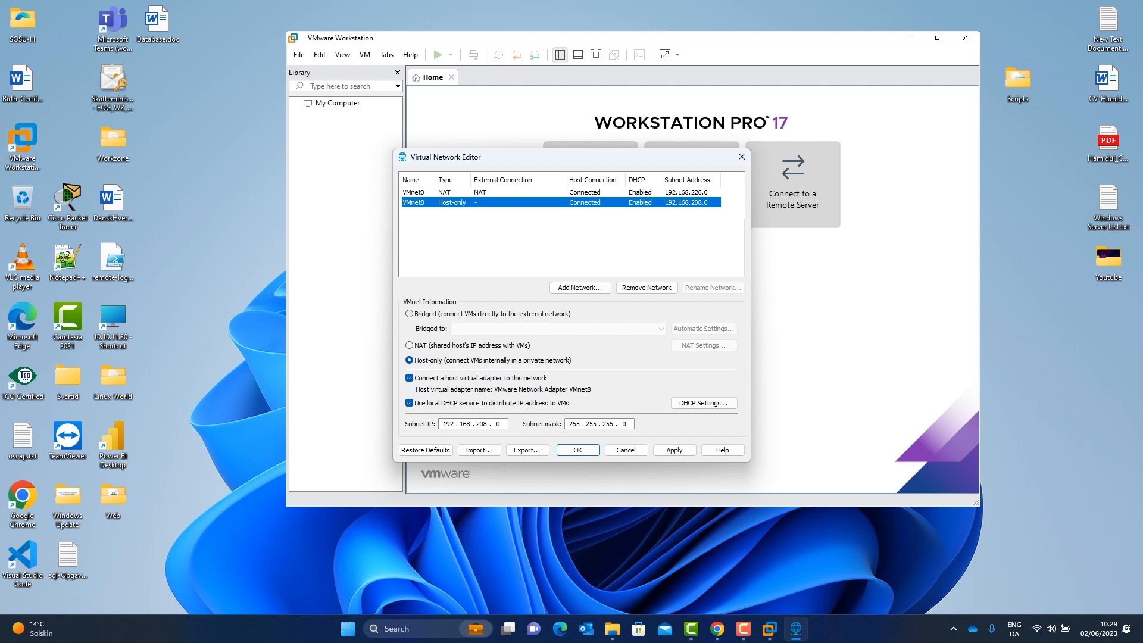
{"action": "left_click", "coordinate": [409, 313]}
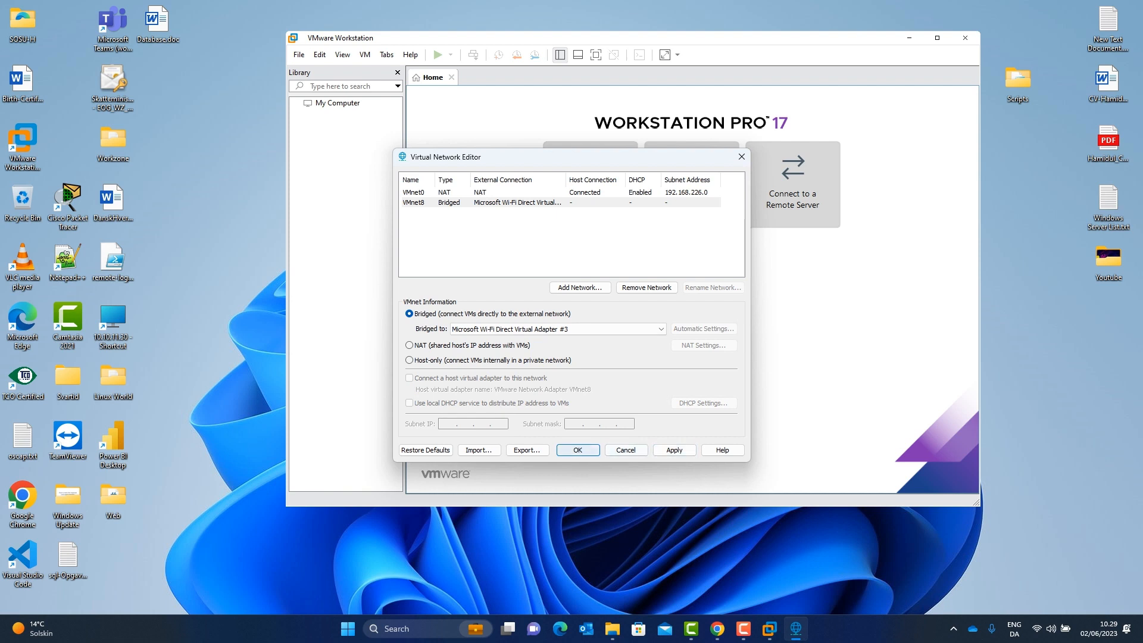
{"action": "left_click", "coordinate": [578, 450]}
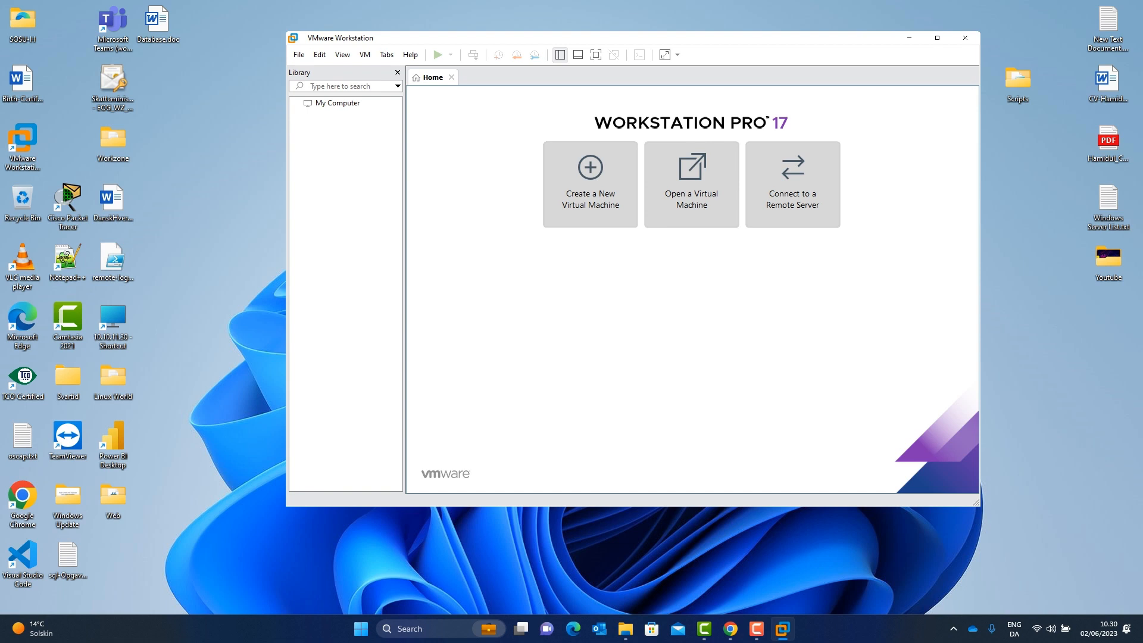
Switch to Chrome and search Google for "rocky vs centos" in a new tab.
{"action": "left_click", "coordinate": [730, 627]}
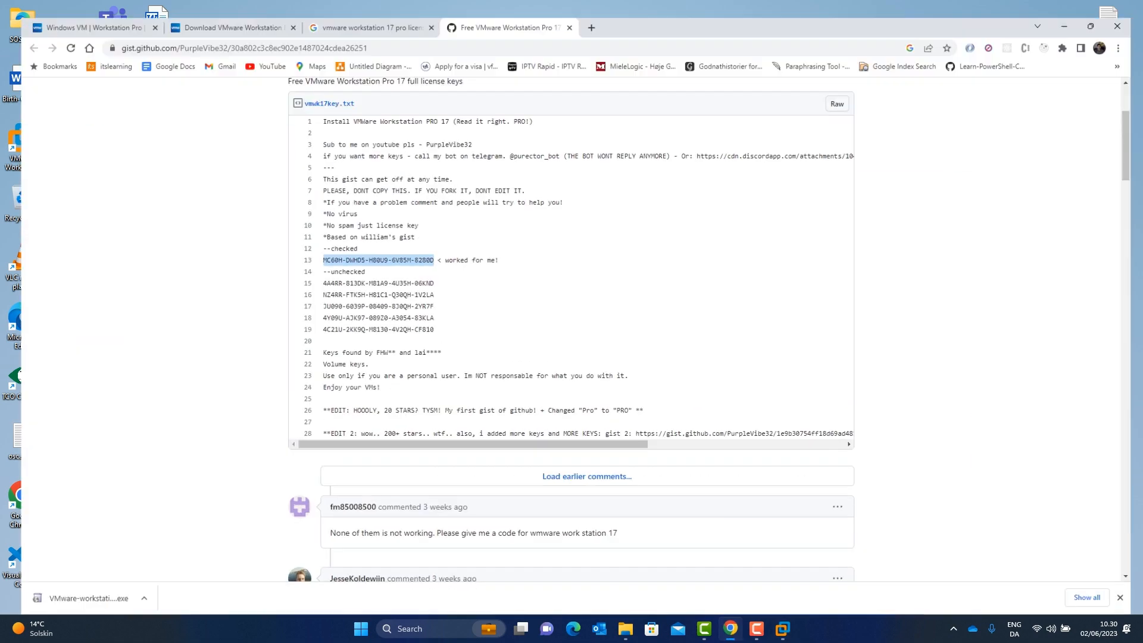
{"action": "left_click", "coordinate": [588, 10]}
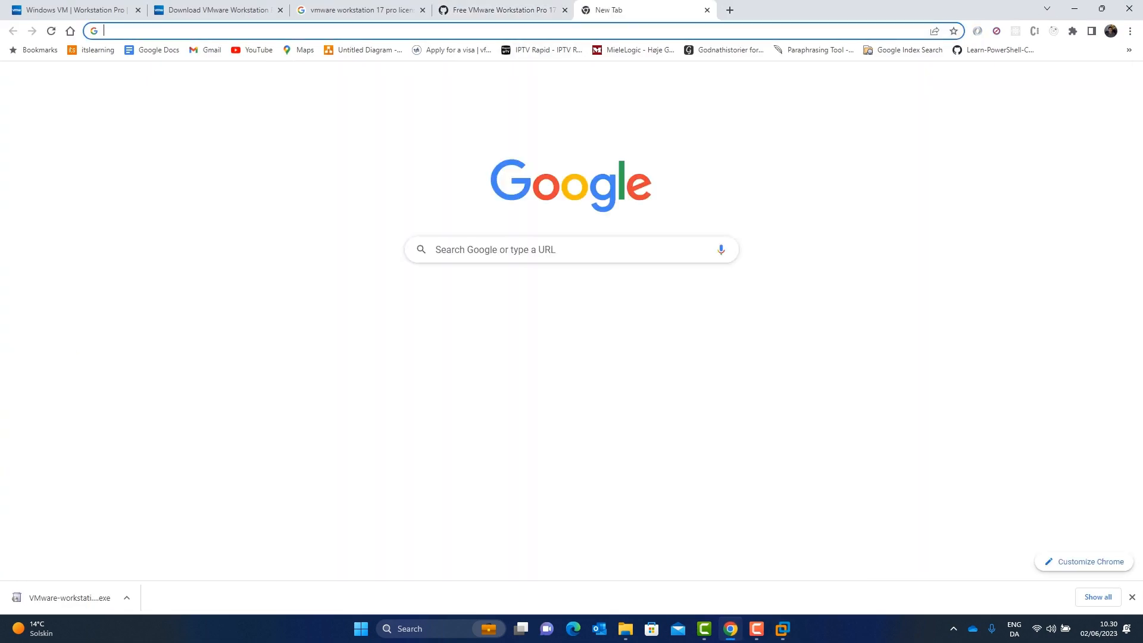
{"action": "left_click", "coordinate": [435, 249]}
{"action": "type", "text": "rocky"}
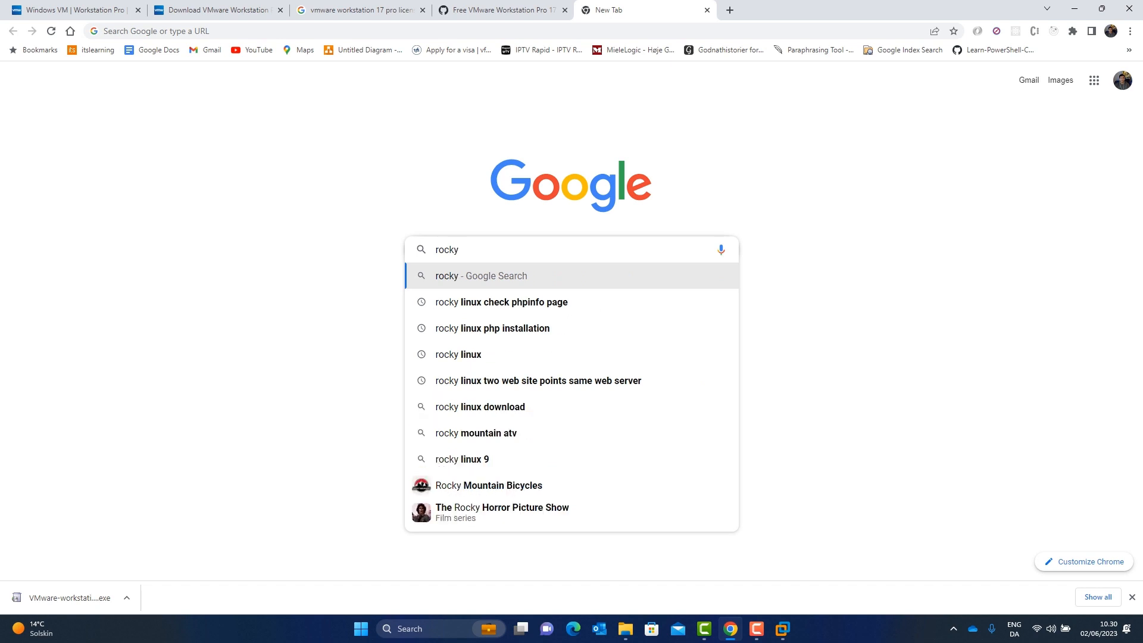
{"action": "type", "text": " vs "}
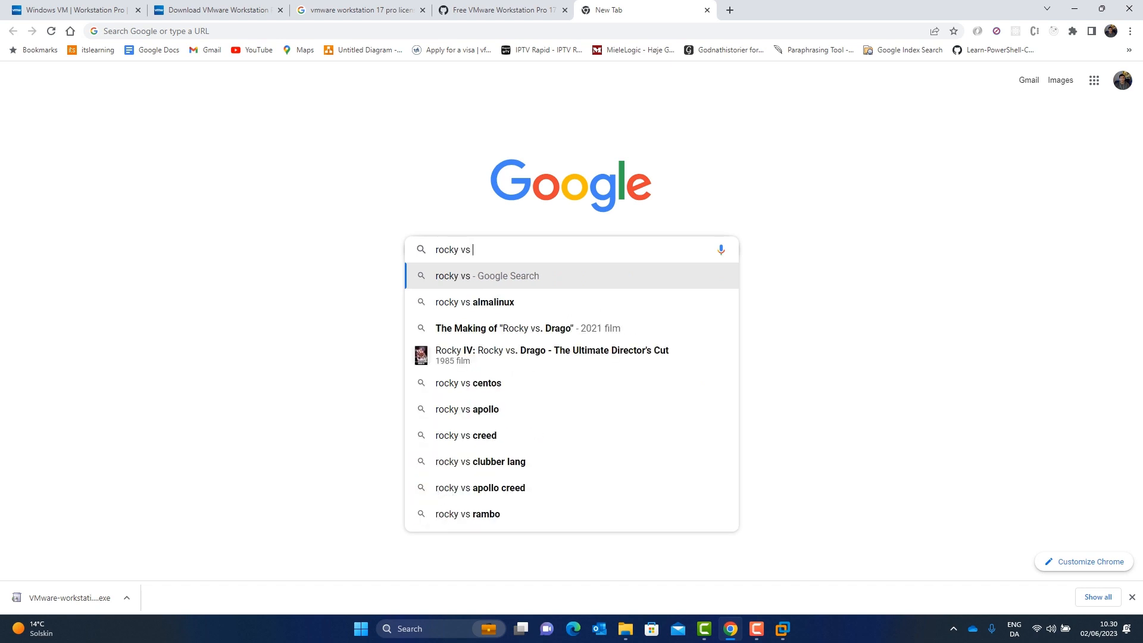
{"action": "type", "text": "centos"}
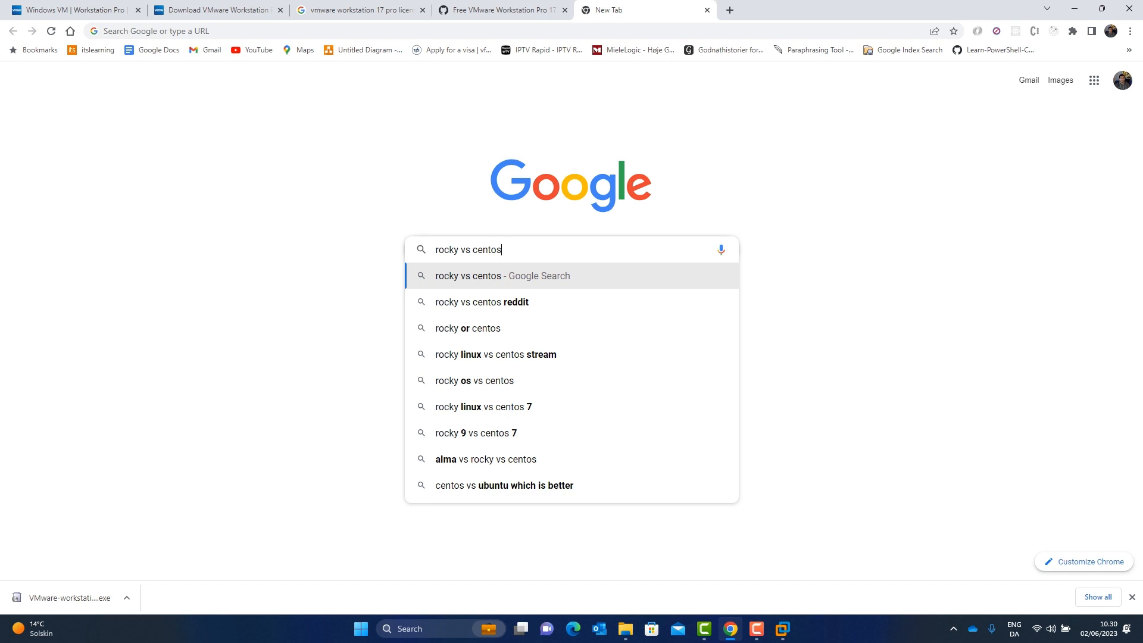
{"action": "key", "text": "Return"}
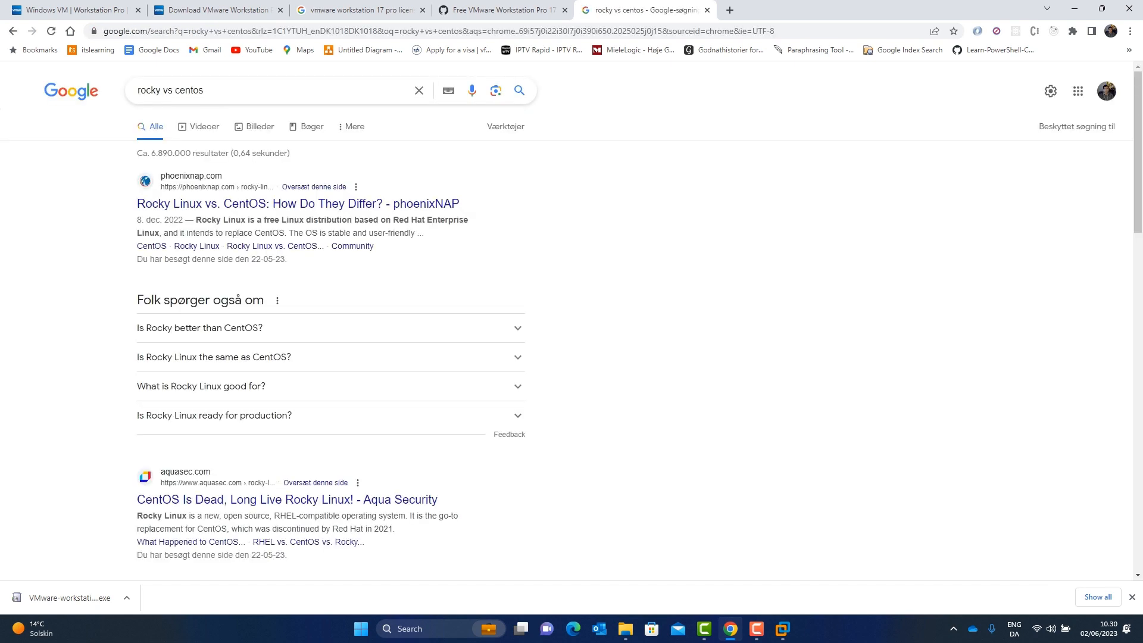
Open the phoenixNAP result "Rocky Linux vs. CentOS: How Do They Differ?" in a new tab and switch to it.
{"action": "right_click", "coordinate": [300, 204]}
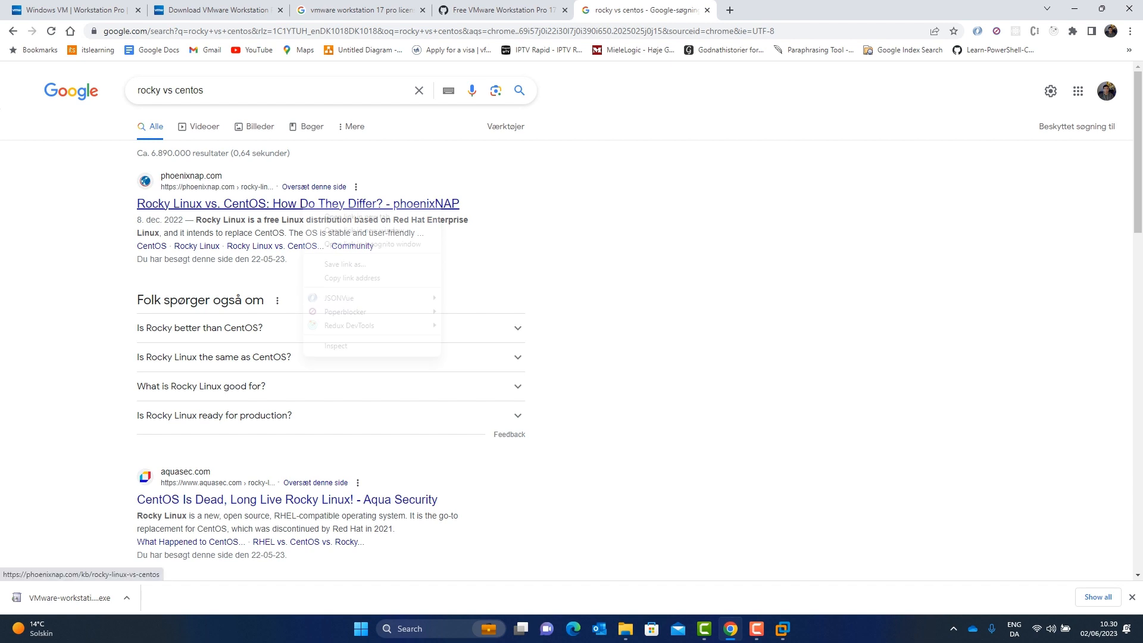
{"action": "left_click", "coordinate": [334, 216]}
{"action": "left_click", "coordinate": [785, 10]}
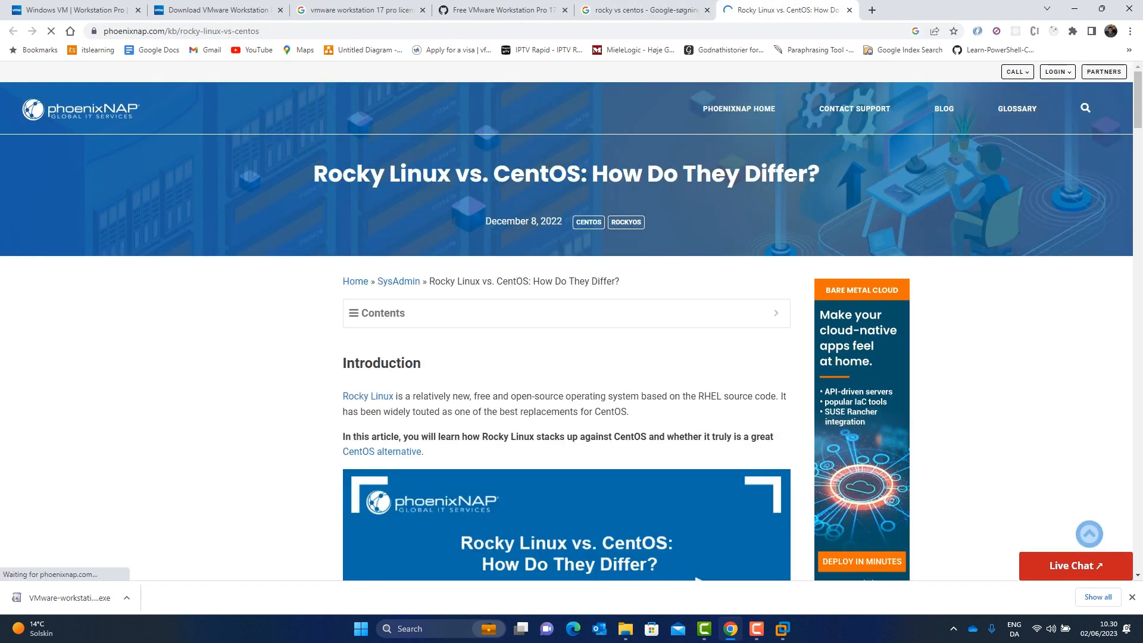
Examine the article's CentOS, Rocky Linux and difference sections, highlighting the CentOS heading and the passage on its discontinuation, and close the article.
{"action": "scroll", "coordinate": [256, 315], "scroll_direction": "down", "scroll_amount": 8}
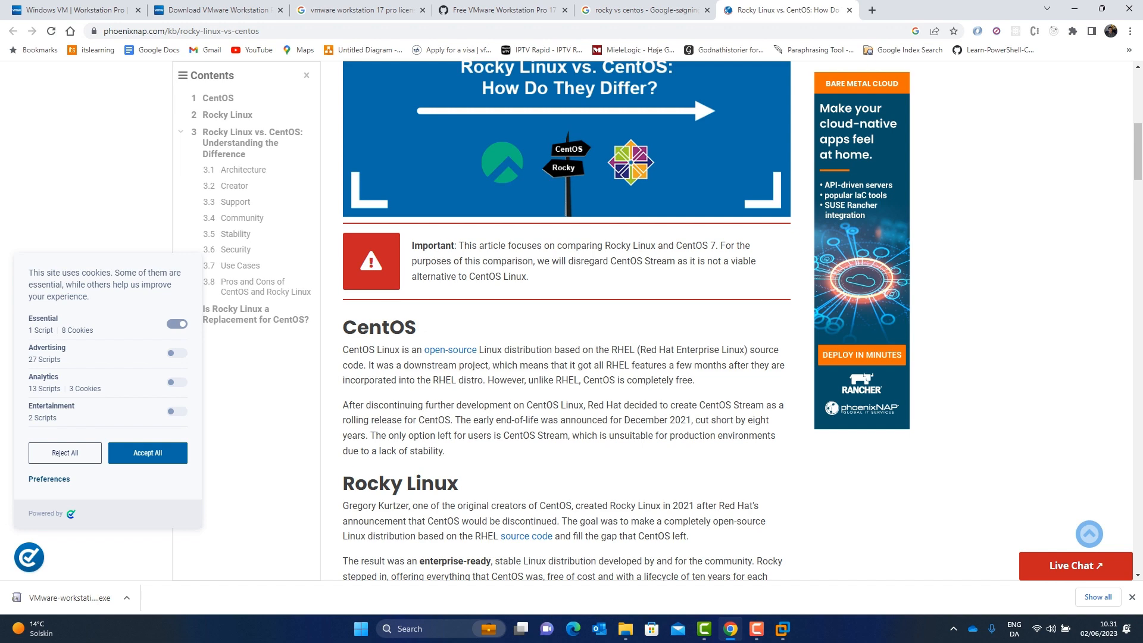
{"action": "scroll", "coordinate": [566, 322], "scroll_direction": "down", "scroll_amount": 3}
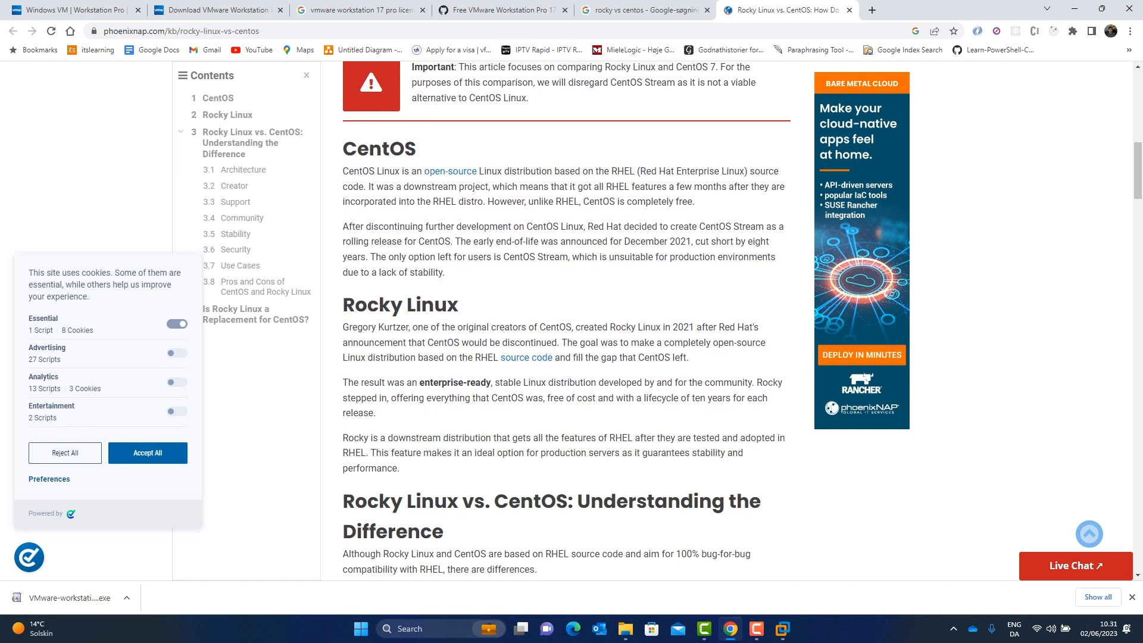
{"action": "left_click_drag", "start_coordinate": [344, 149], "coordinate": [416, 148]}
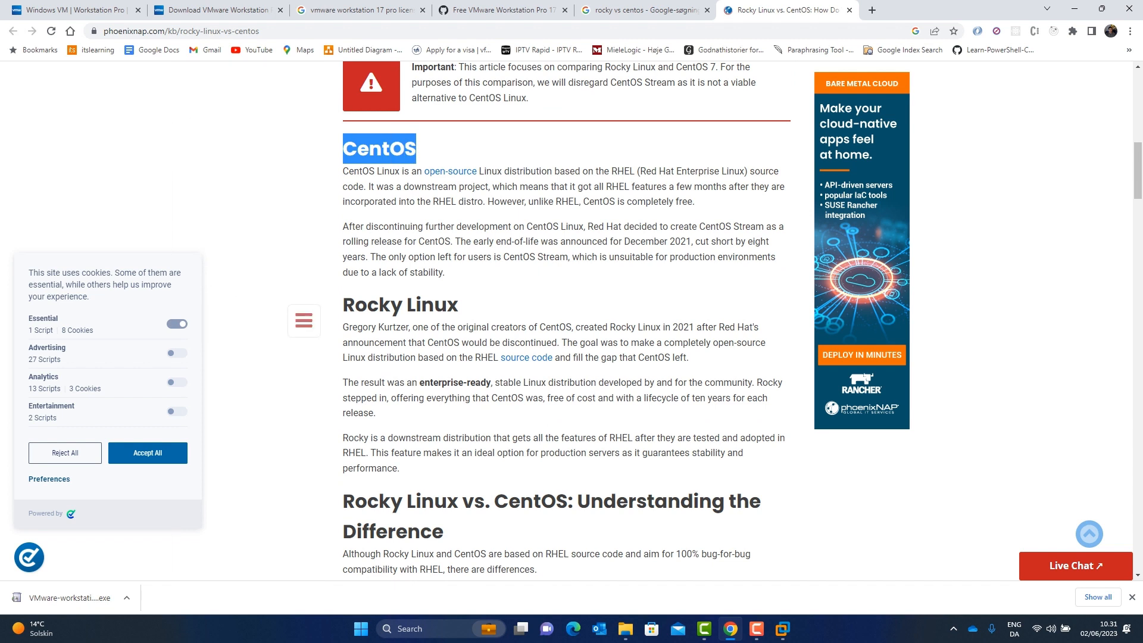
{"action": "left_click_drag", "start_coordinate": [344, 327], "coordinate": [401, 327]}
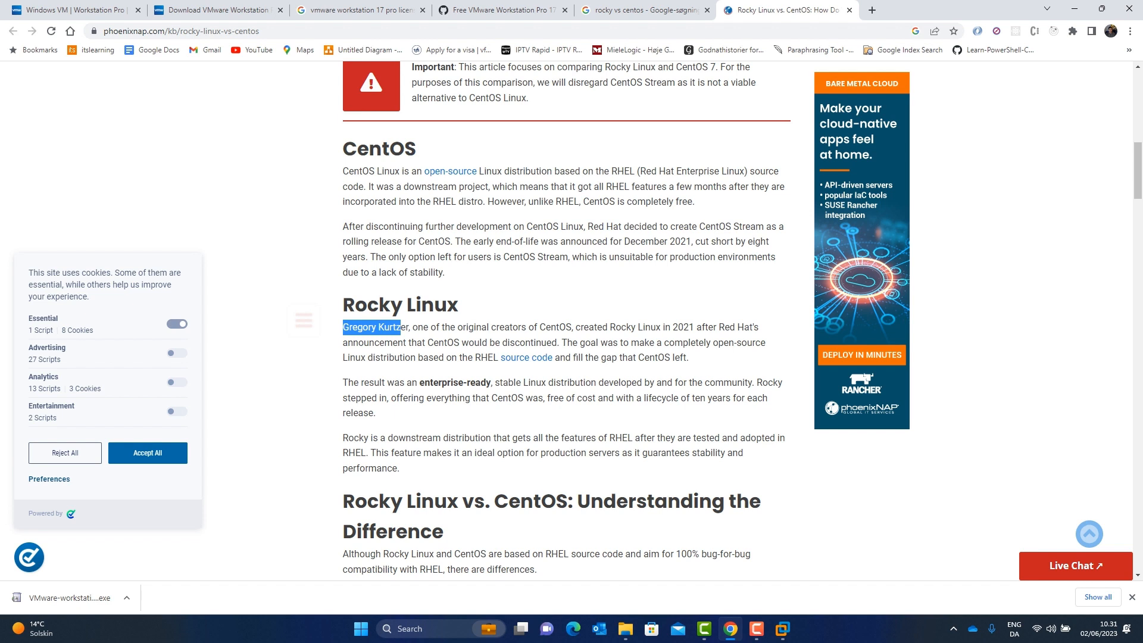
{"action": "left_click_drag", "start_coordinate": [557, 343], "coordinate": [428, 343]}
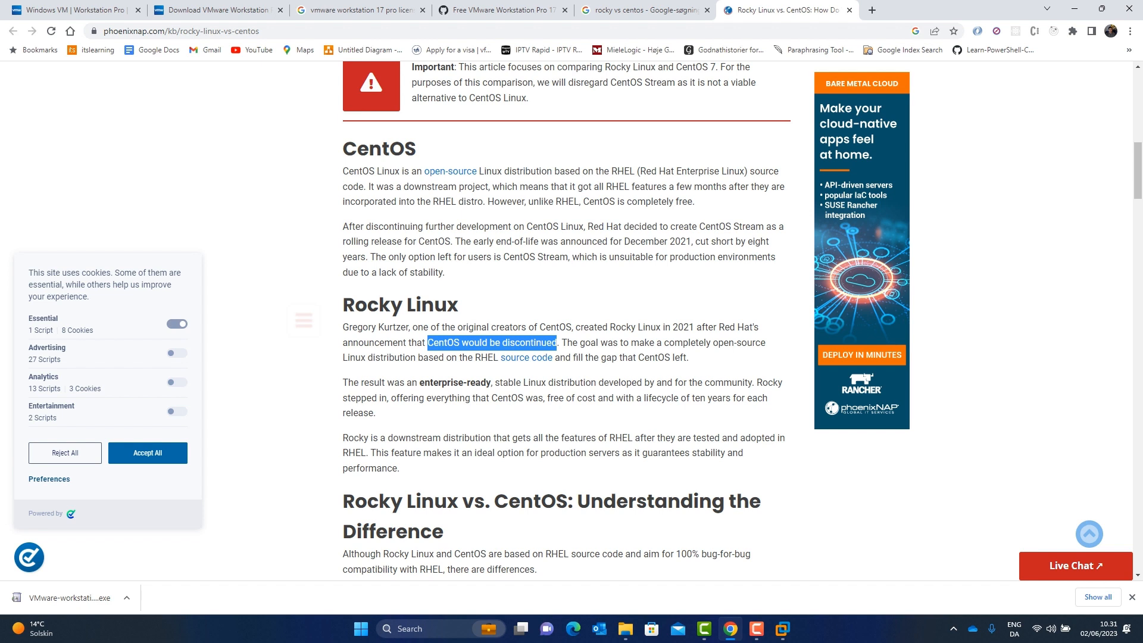
{"action": "left_click_drag", "start_coordinate": [343, 327], "coordinate": [406, 327]}
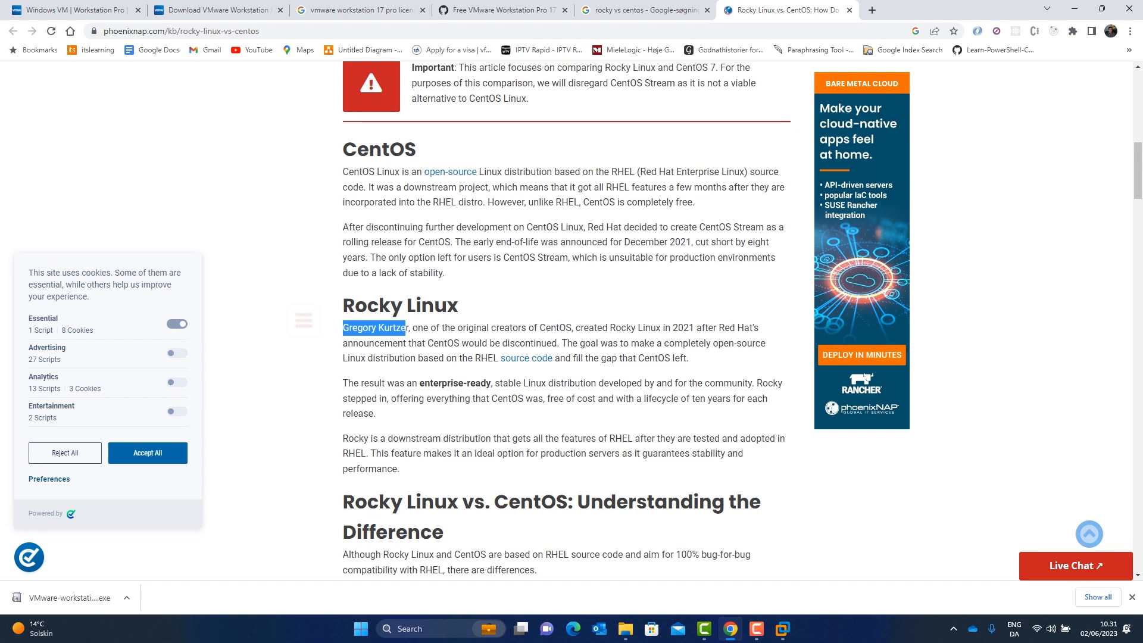
{"action": "scroll", "coordinate": [566, 318], "scroll_direction": "down", "scroll_amount": 4}
{"action": "scroll", "coordinate": [566, 318], "scroll_direction": "down", "scroll_amount": 3}
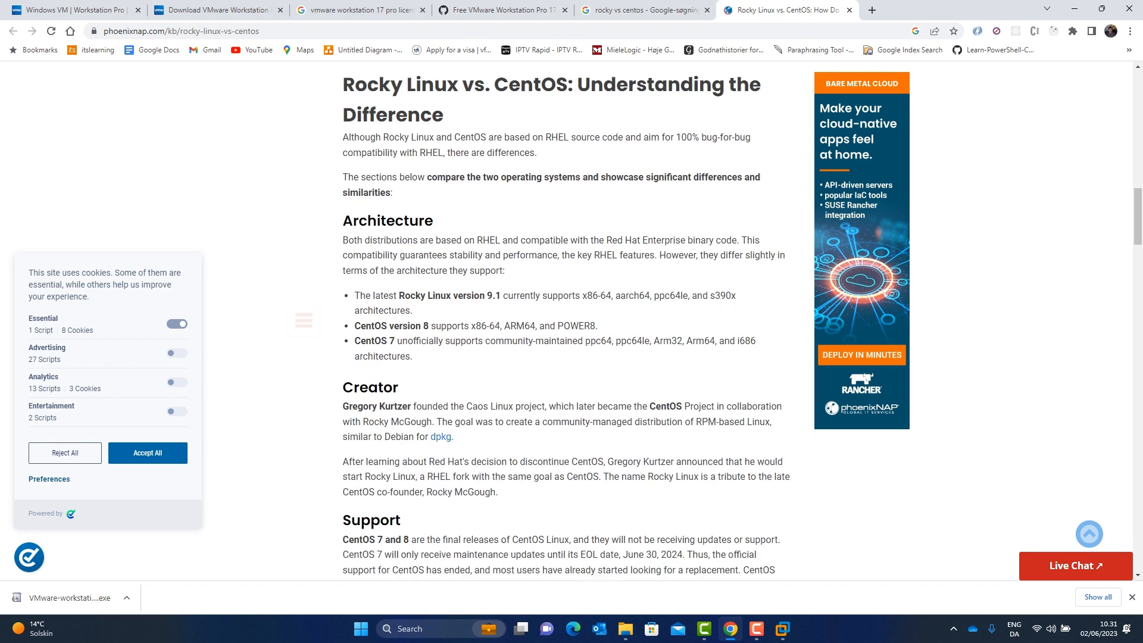
{"action": "scroll", "coordinate": [565, 318], "scroll_direction": "up", "scroll_amount": 10}
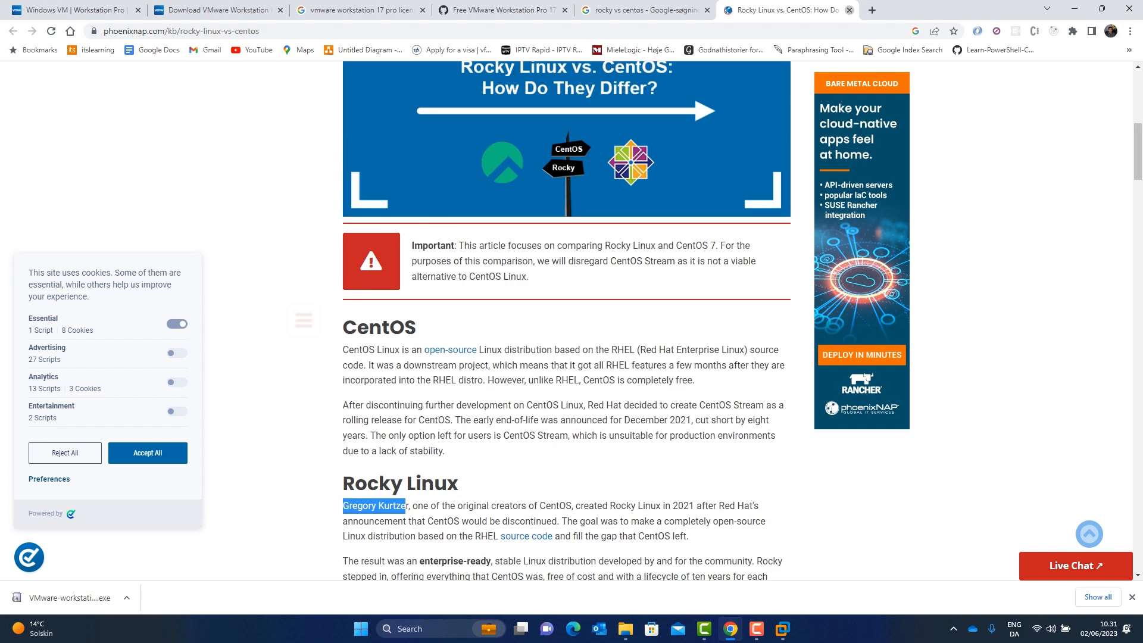
{"action": "left_click", "coordinate": [850, 10]}
Replace the Google query with "rocky linux" and run the search.
{"action": "left_click", "coordinate": [204, 90]}
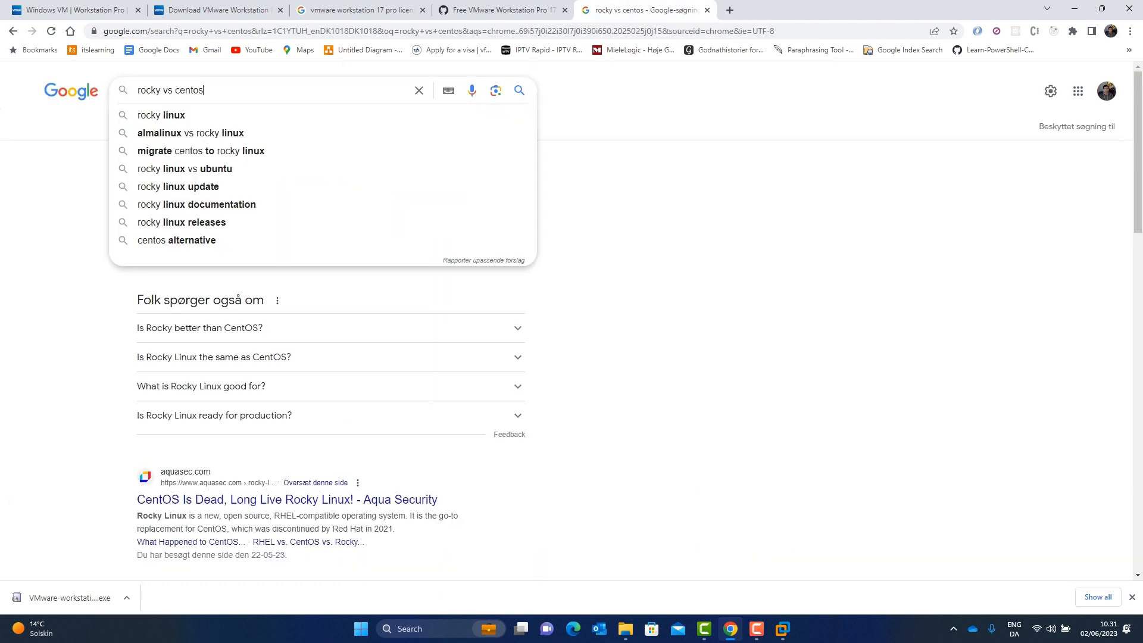
{"action": "key", "text": "BackSpace"}
{"action": "key", "text": "BackSpace"}
{"action": "key", "text": "BackSpace"}
{"action": "key", "text": "BackSpace"}
{"action": "key", "text": "BackSpace"}
{"action": "key", "text": "BackSpace"}
{"action": "key", "text": "BackSpace"}
{"action": "key", "text": "BackSpace"}
{"action": "key", "text": "BackSpace"}
{"action": "key", "text": "BackSpace"}
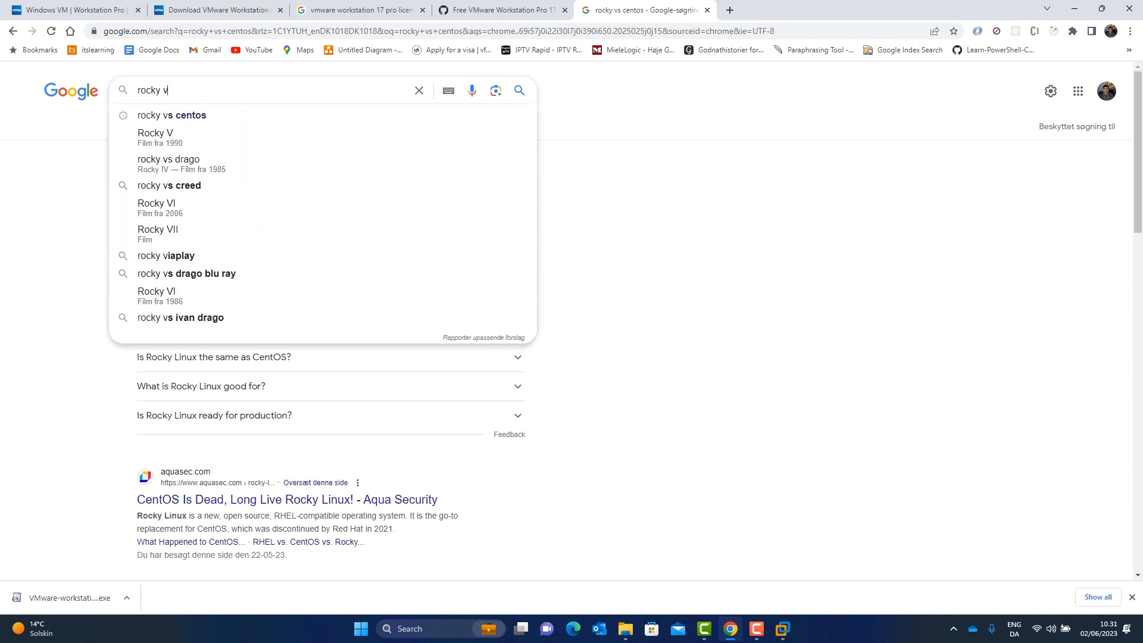
{"action": "type", "text": "linux"}
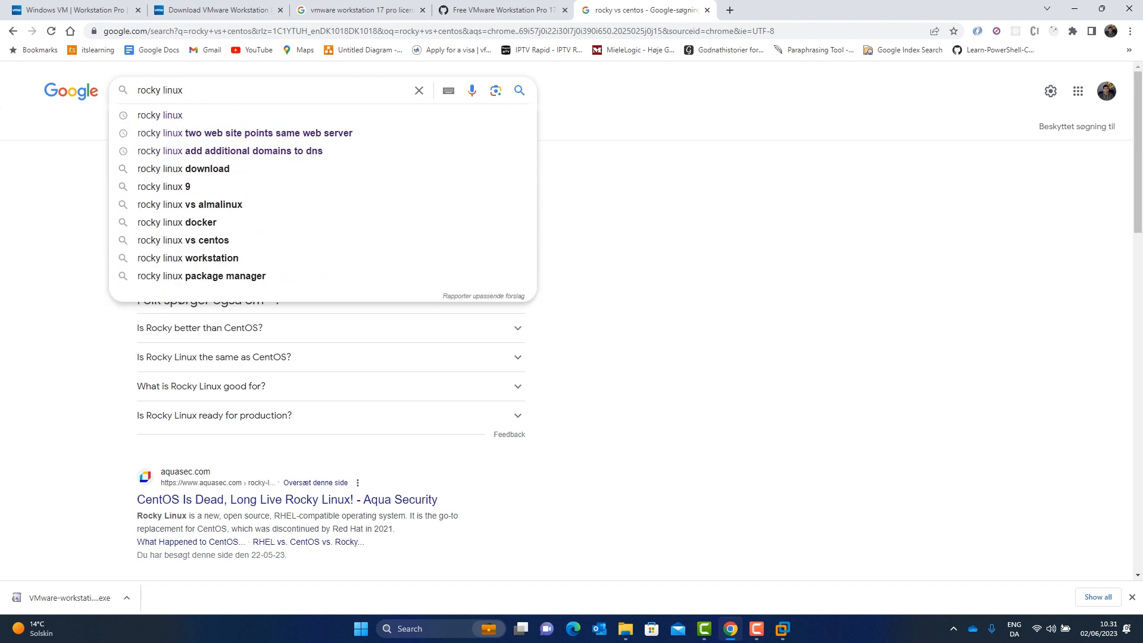
{"action": "key", "text": "Return"}
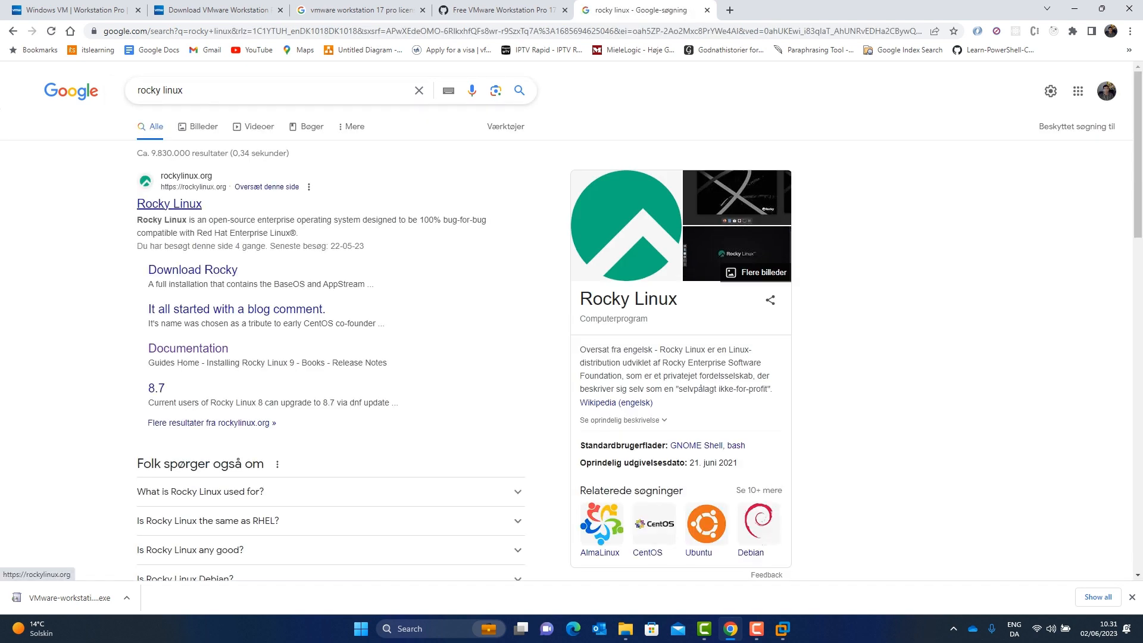
Open the Download Rocky page from the rockylinux.org result and view the Rocky 9 and Rocky 8 ISO options.
{"action": "left_click", "coordinate": [192, 269]}
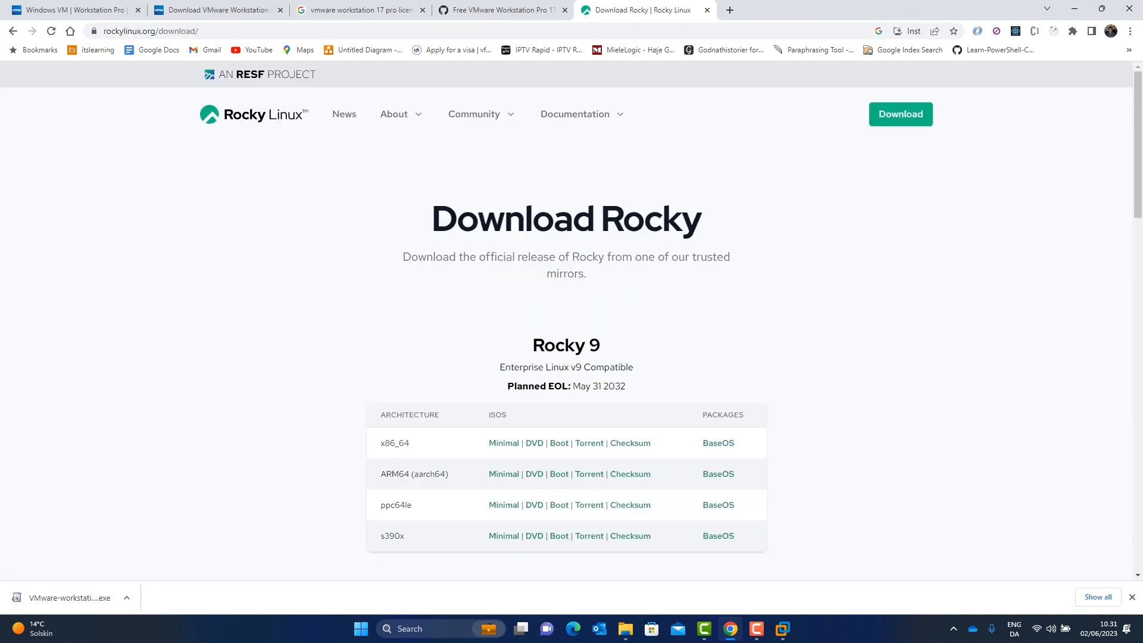
{"action": "scroll", "coordinate": [571, 321], "scroll_direction": "down", "scroll_amount": 2}
{"action": "scroll", "coordinate": [571, 321], "scroll_direction": "down", "scroll_amount": 1}
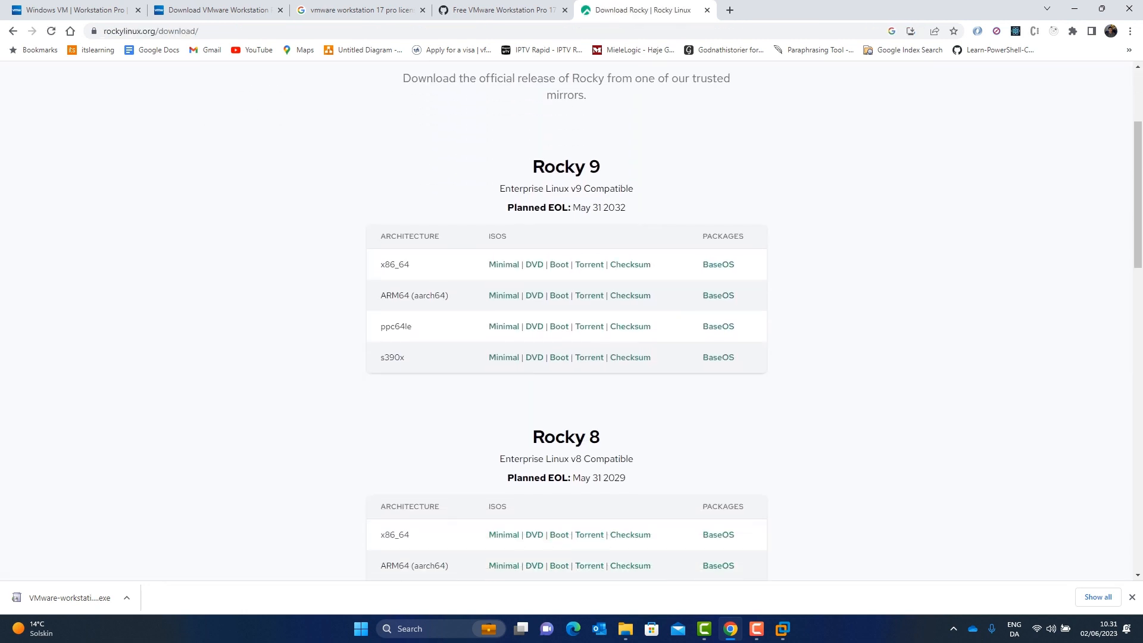
Highlight the Rocky 9 heading and download the Minimal ISO for the x86_64 architecture.
{"action": "left_click_drag", "start_coordinate": [533, 166], "coordinate": [599, 168]}
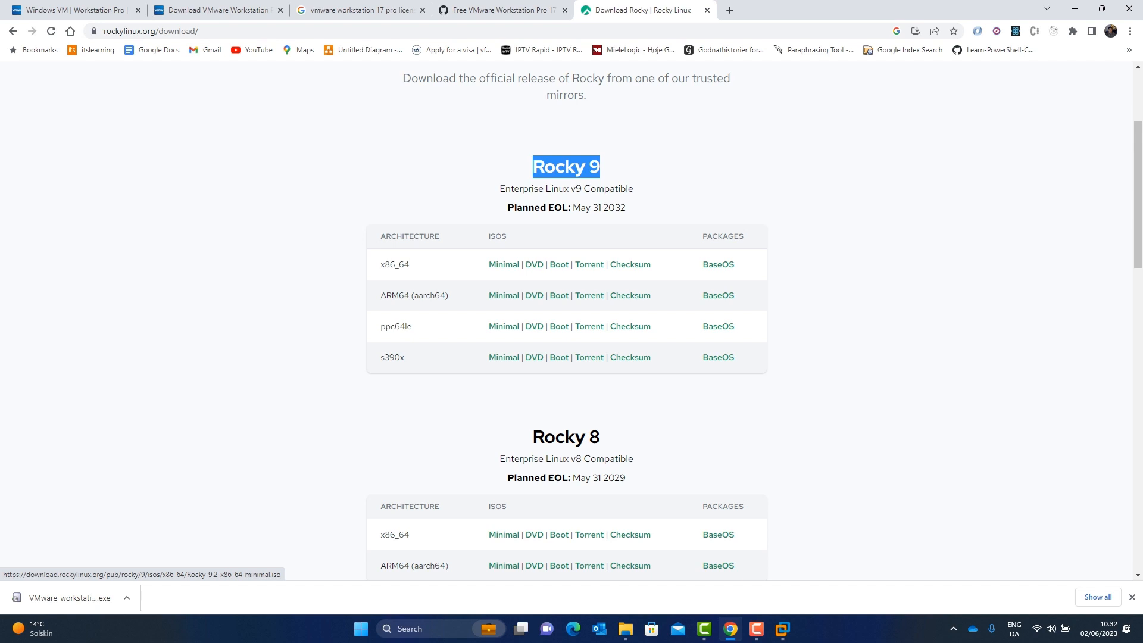
{"action": "left_click", "coordinate": [503, 264]}
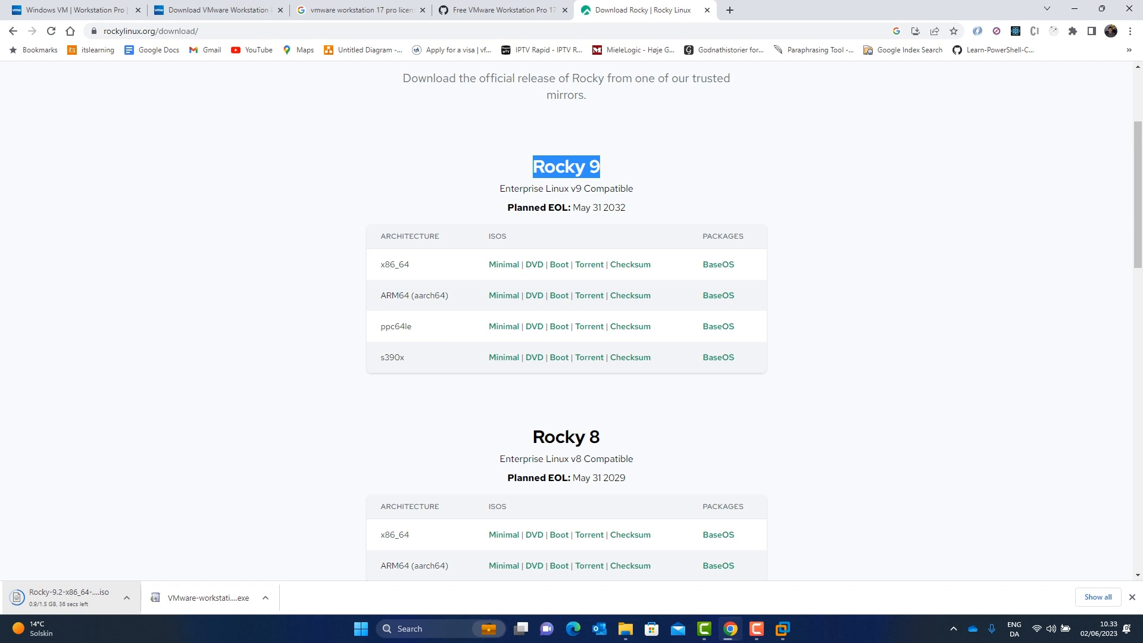
Switch to VMware Workstation, start a new virtual machine with the Typical configuration, and choose an installer disc image file as the installation source.
{"action": "left_click", "coordinate": [782, 629]}
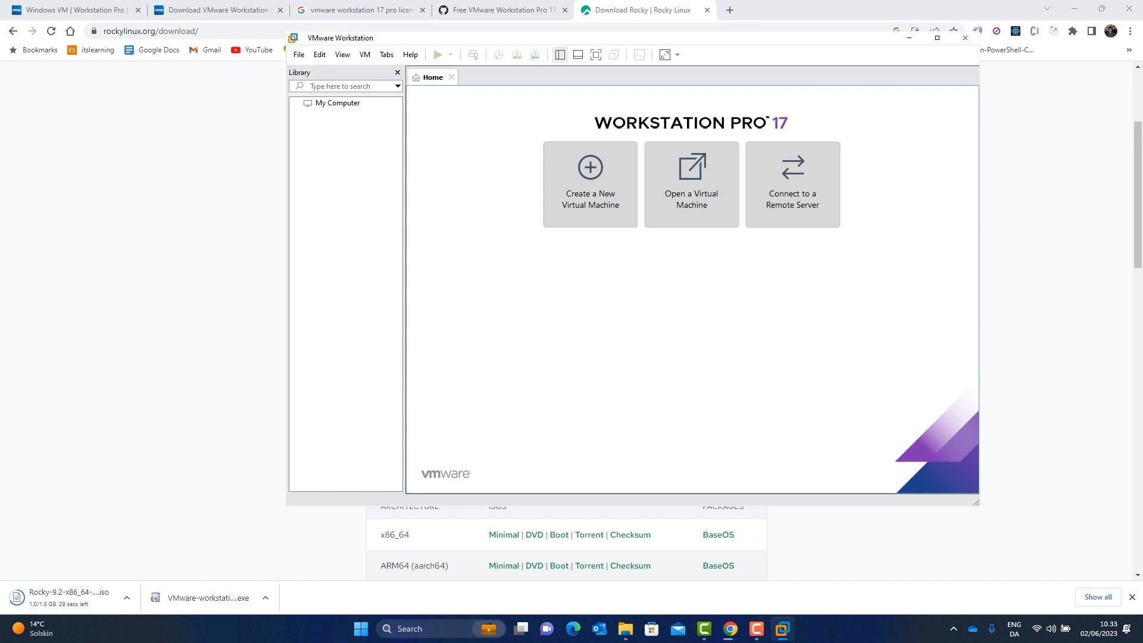
{"action": "left_click", "coordinate": [590, 185]}
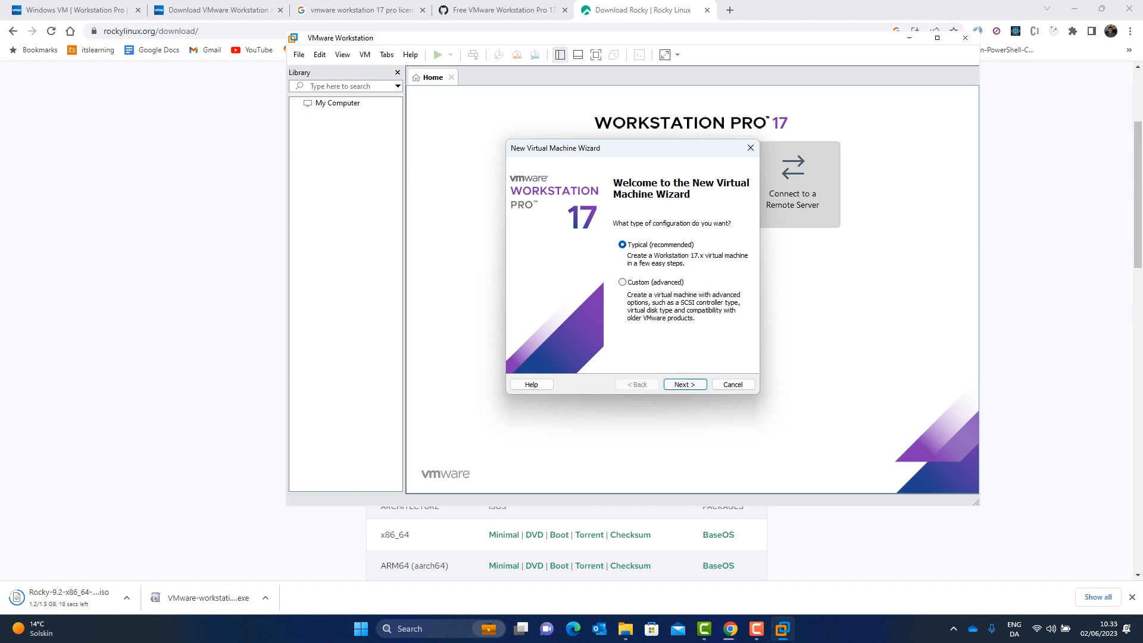
{"action": "left_click", "coordinate": [685, 384]}
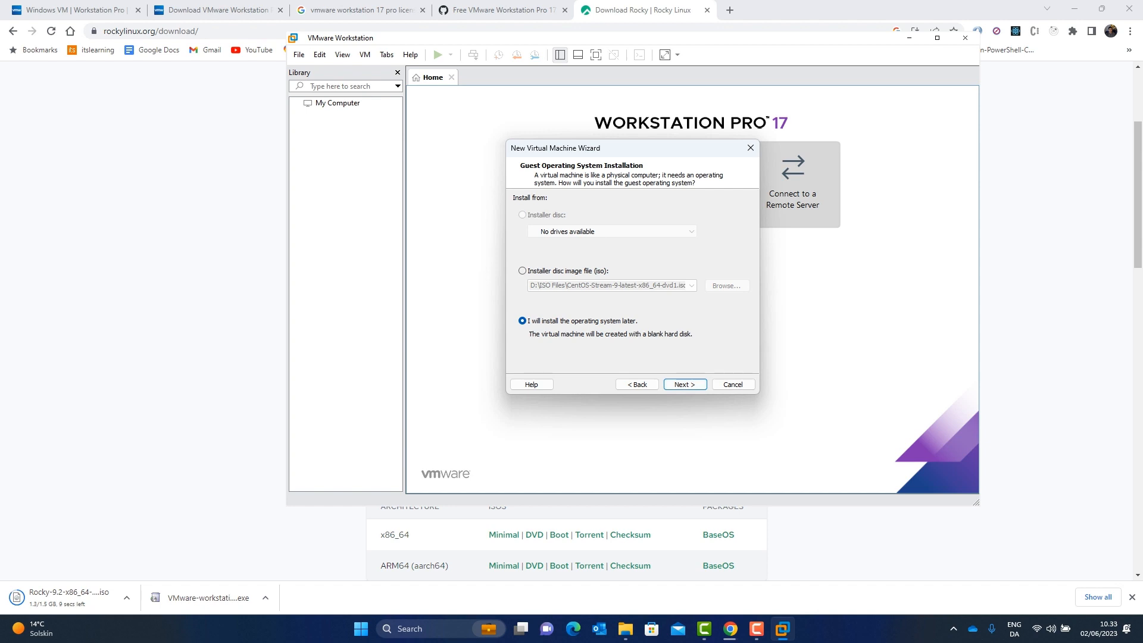
{"action": "left_click", "coordinate": [523, 271]}
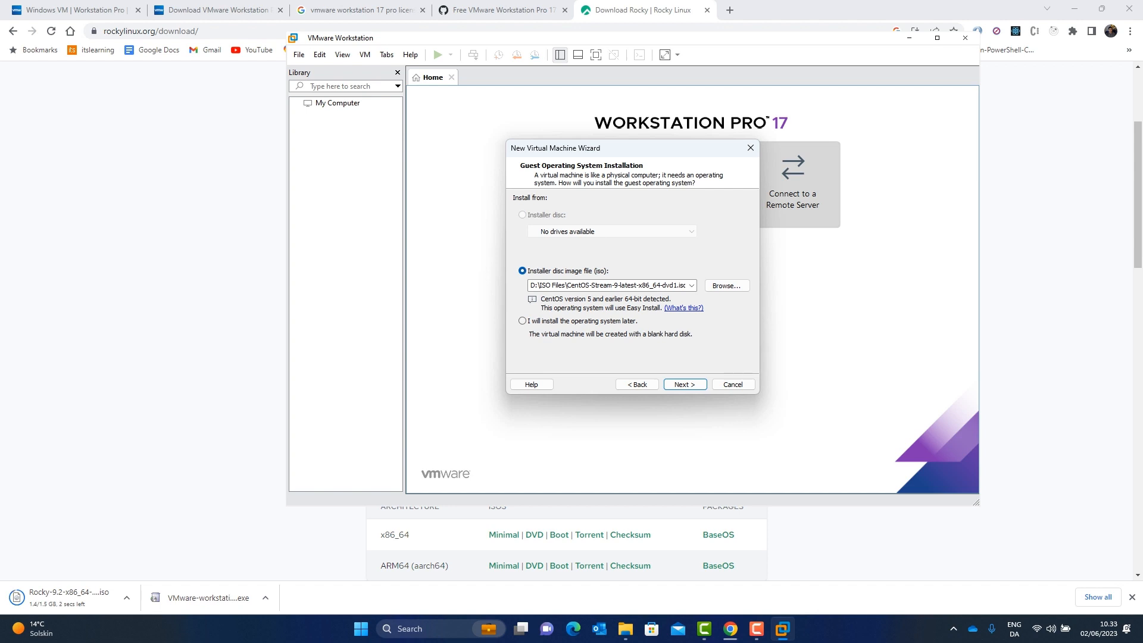
{"action": "key", "text": "Tab"}
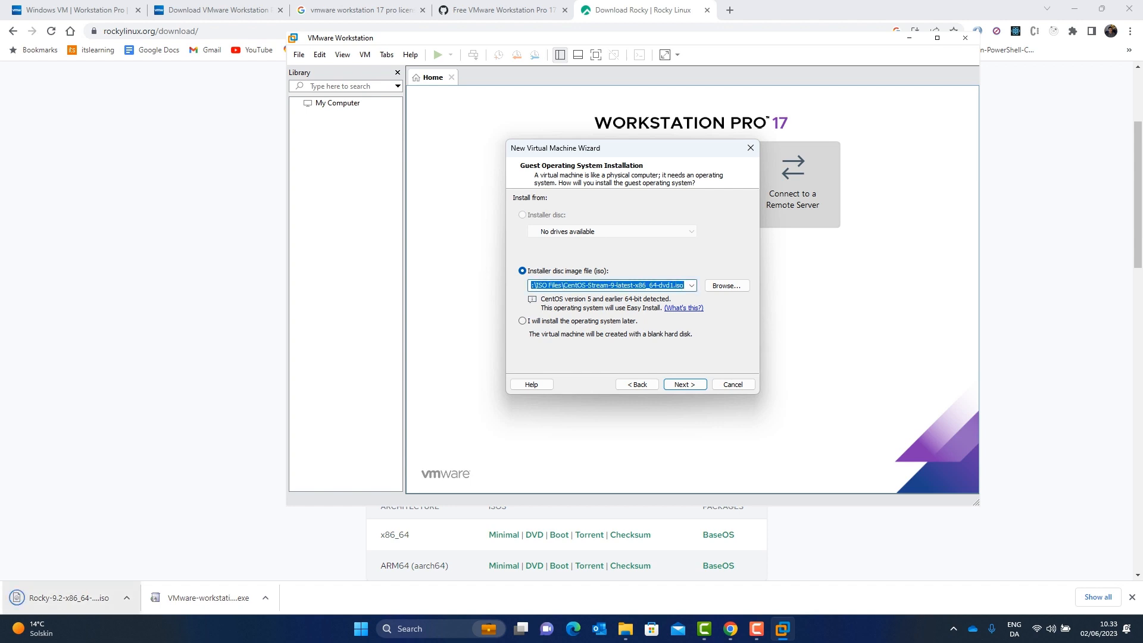
Show the downloaded Rocky-9.2-x86_64-minimal.iso in its folder and copy the file.
{"action": "left_click", "coordinate": [127, 598]}
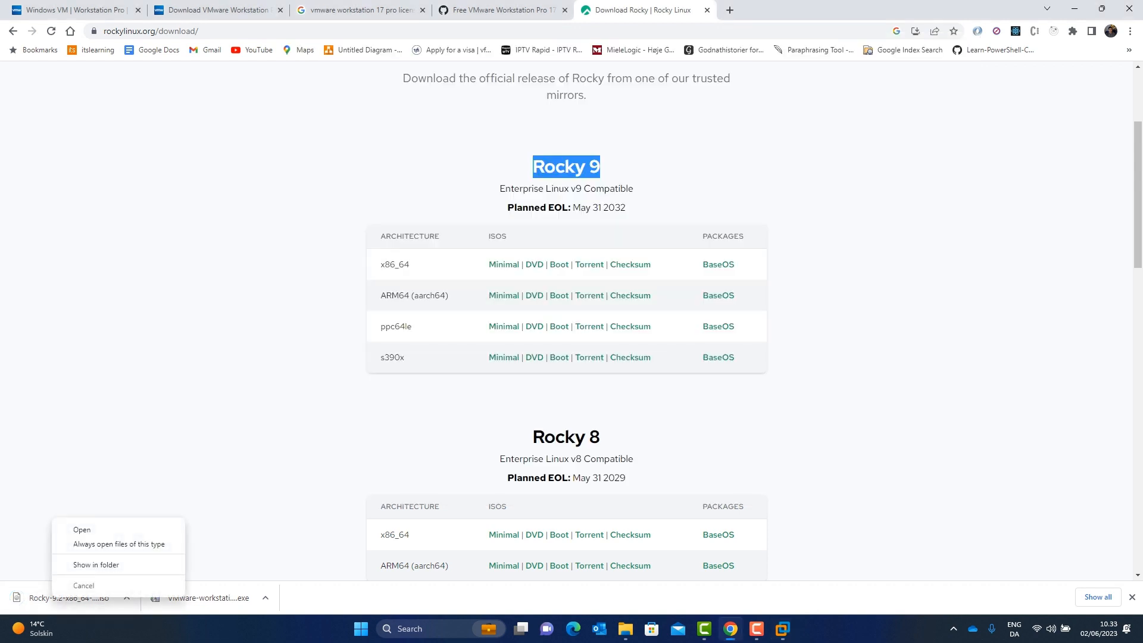
{"action": "left_click", "coordinate": [96, 564]}
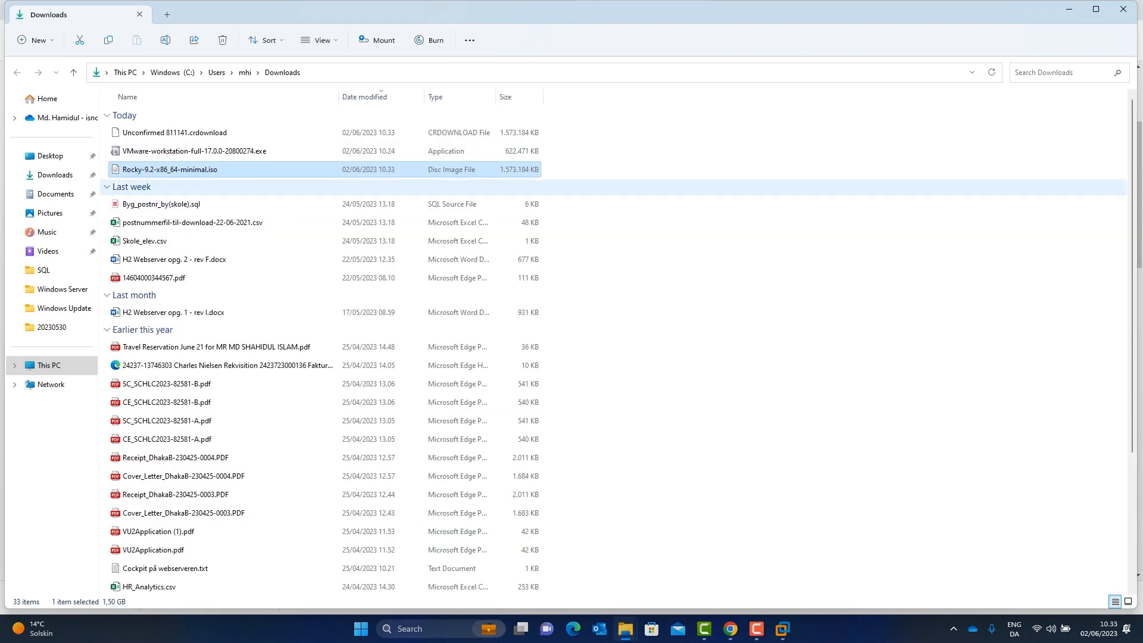
{"action": "right_click", "coordinate": [170, 169]}
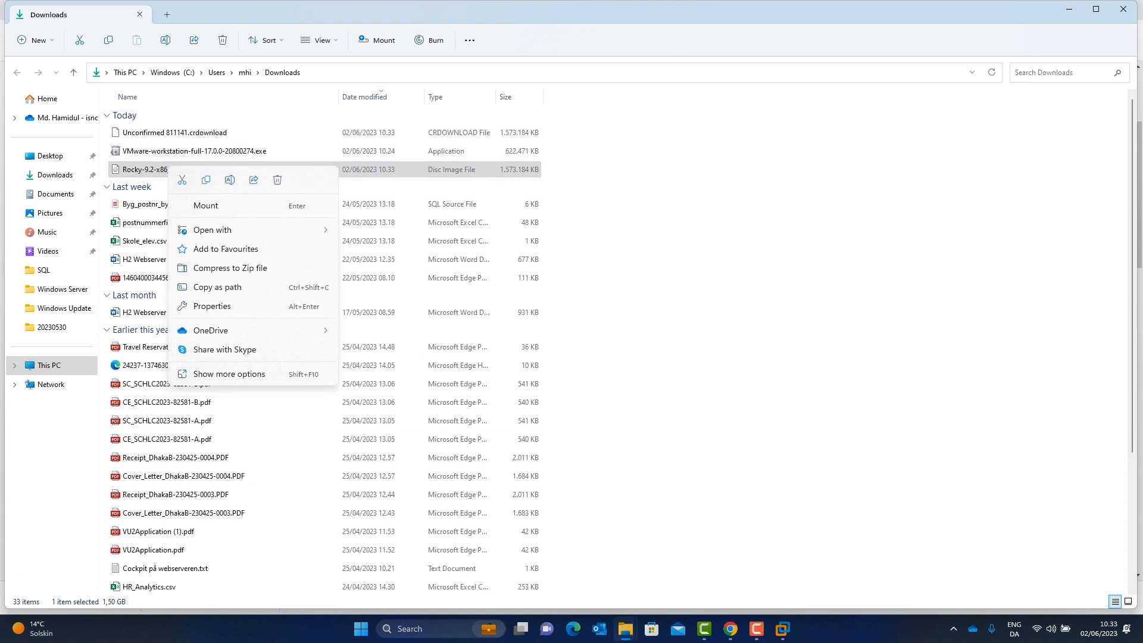
{"action": "left_click", "coordinate": [206, 180]}
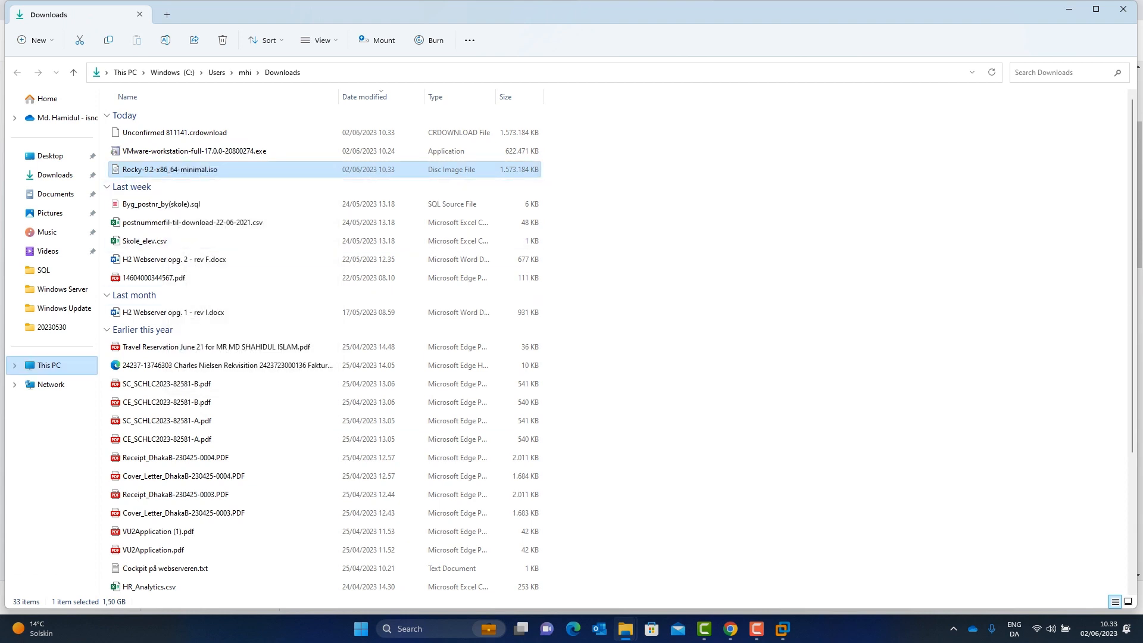
Paste the copied Rocky ISO into the ISO folder on the C: drive and close the file window.
{"action": "left_click", "coordinate": [49, 364]}
{"action": "double_click", "coordinate": [179, 128]}
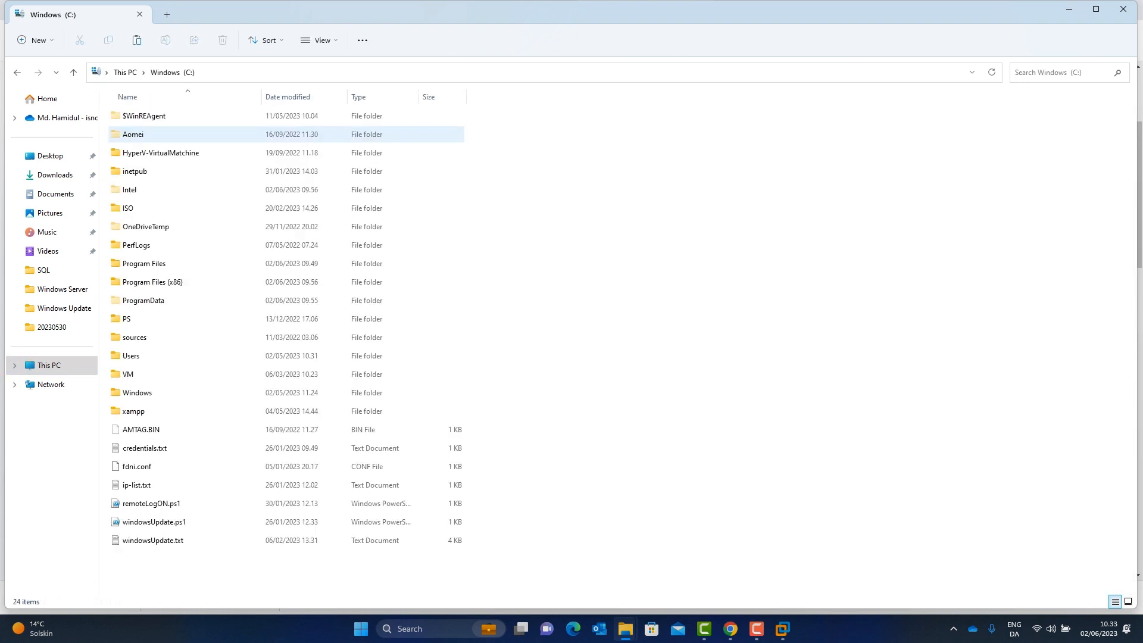
{"action": "left_click", "coordinate": [155, 208]}
{"action": "key", "text": "Return"}
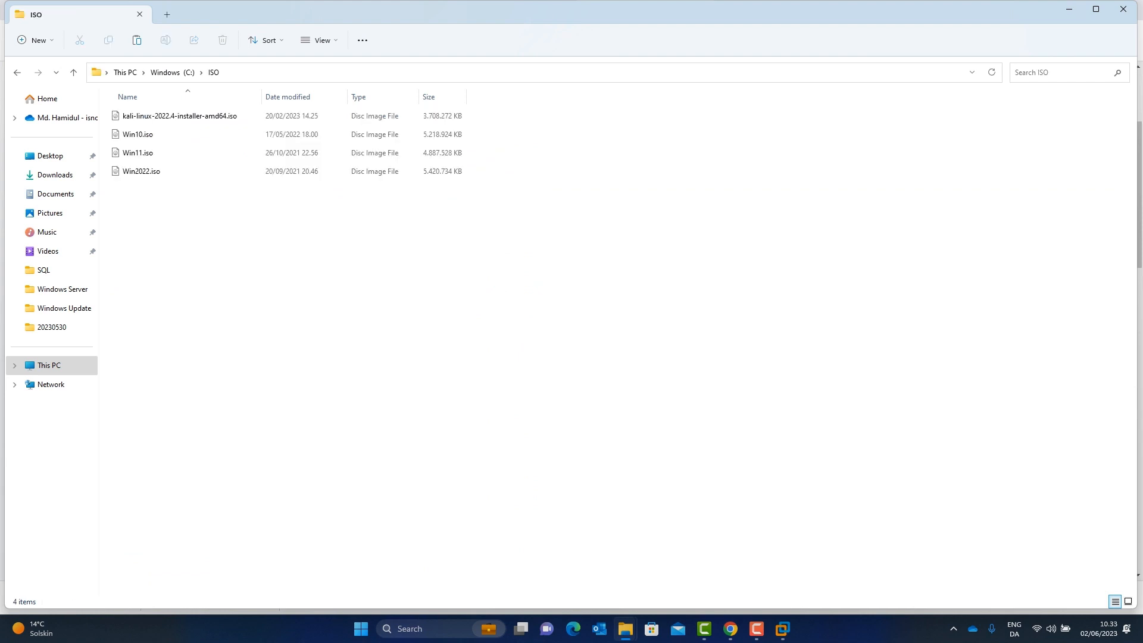
{"action": "right_click", "coordinate": [172, 212]}
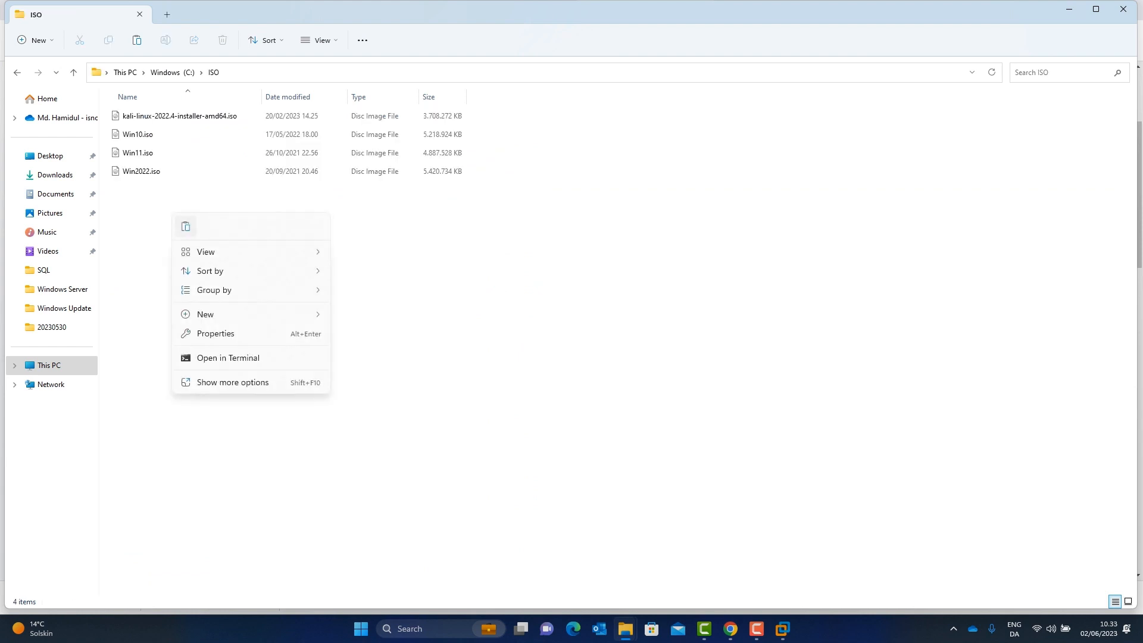
{"action": "left_click", "coordinate": [185, 227]}
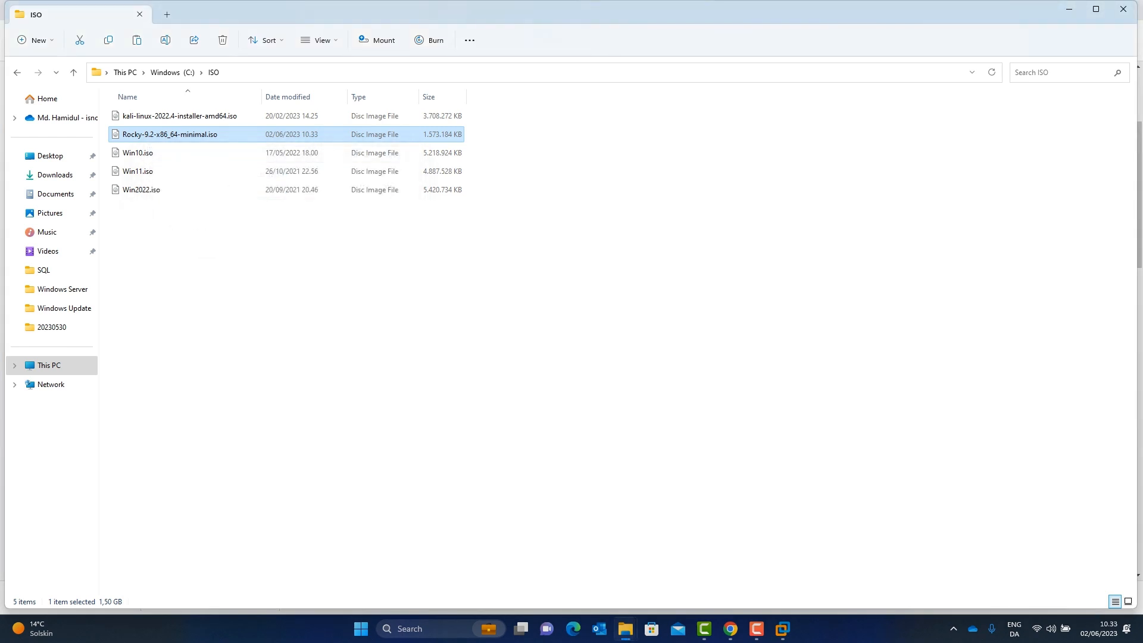
{"action": "left_click", "coordinate": [1123, 9]}
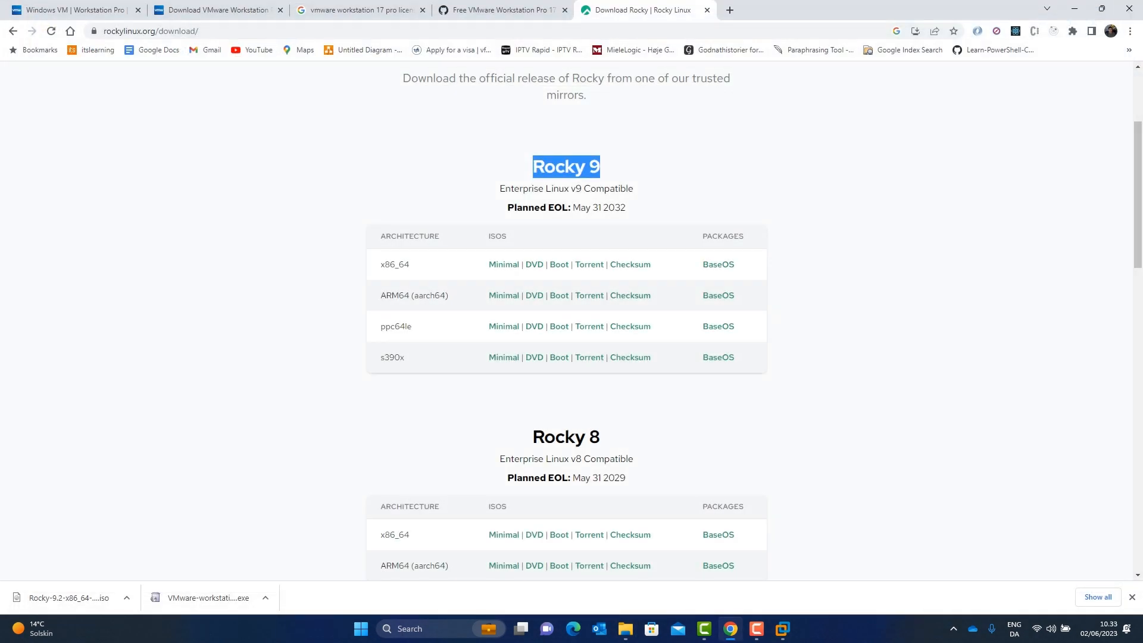
Return to the New Virtual Machine Wizard, select C:\ISO\Rocky-9.2-x86_64-minimal.iso as the installer image, and continue.
{"action": "left_click", "coordinate": [1074, 9]}
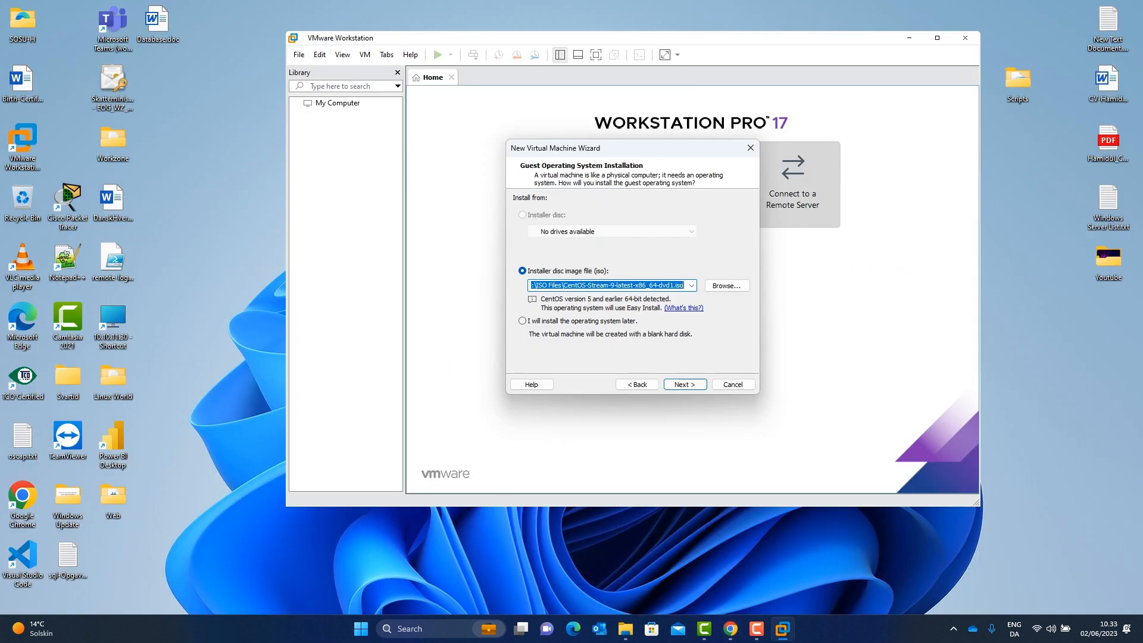
{"action": "left_click", "coordinate": [726, 285]}
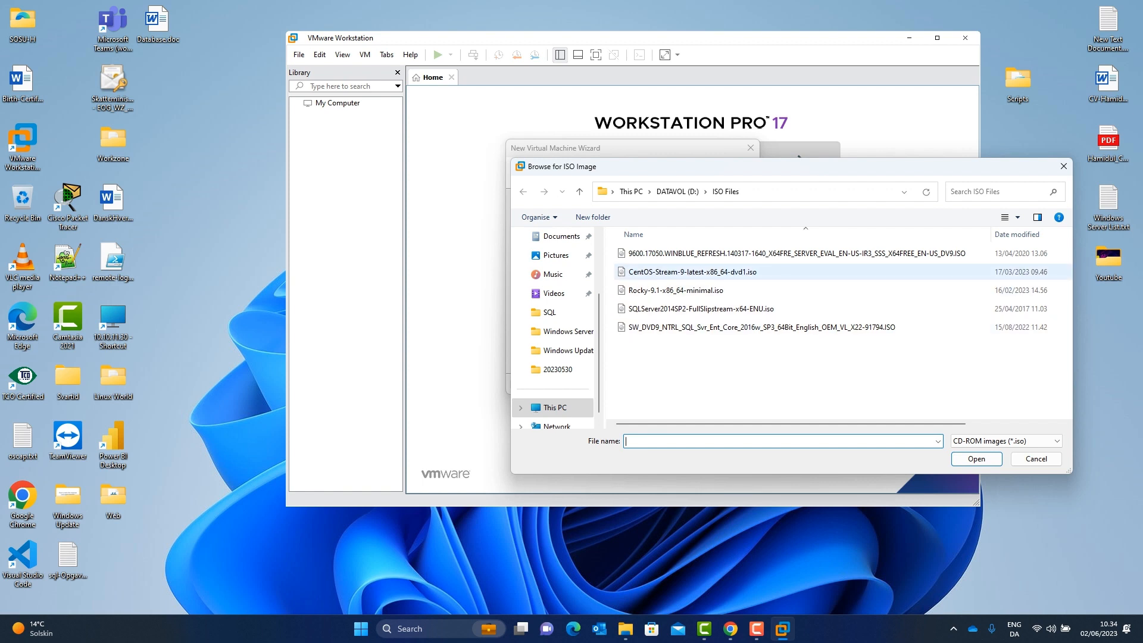
{"action": "left_click", "coordinate": [631, 191]}
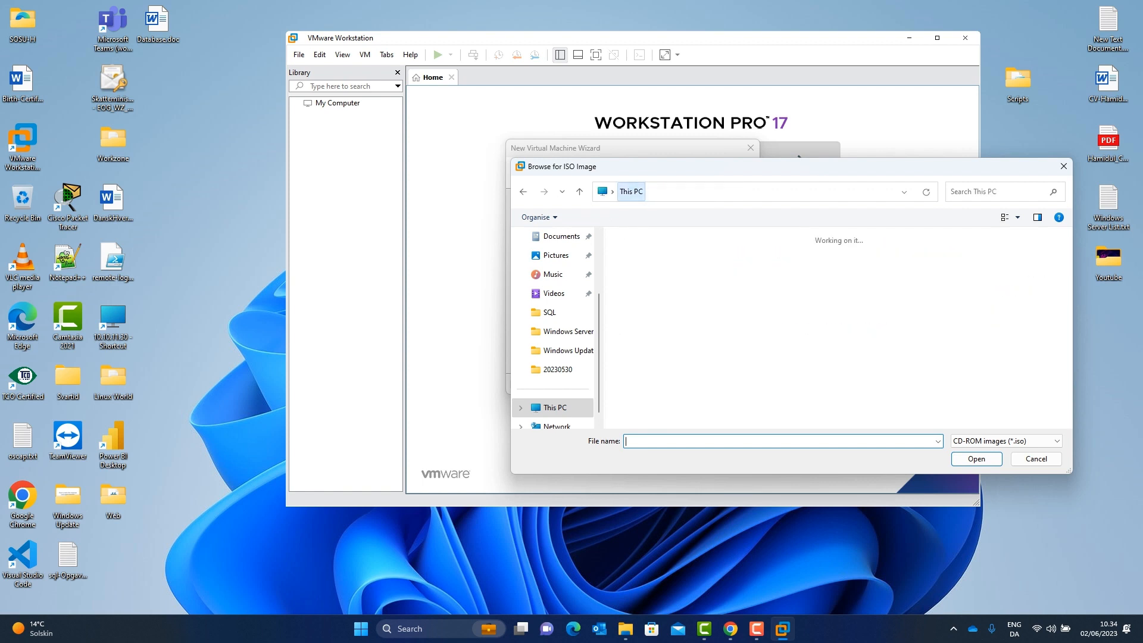
{"action": "double_click", "coordinate": [684, 262]}
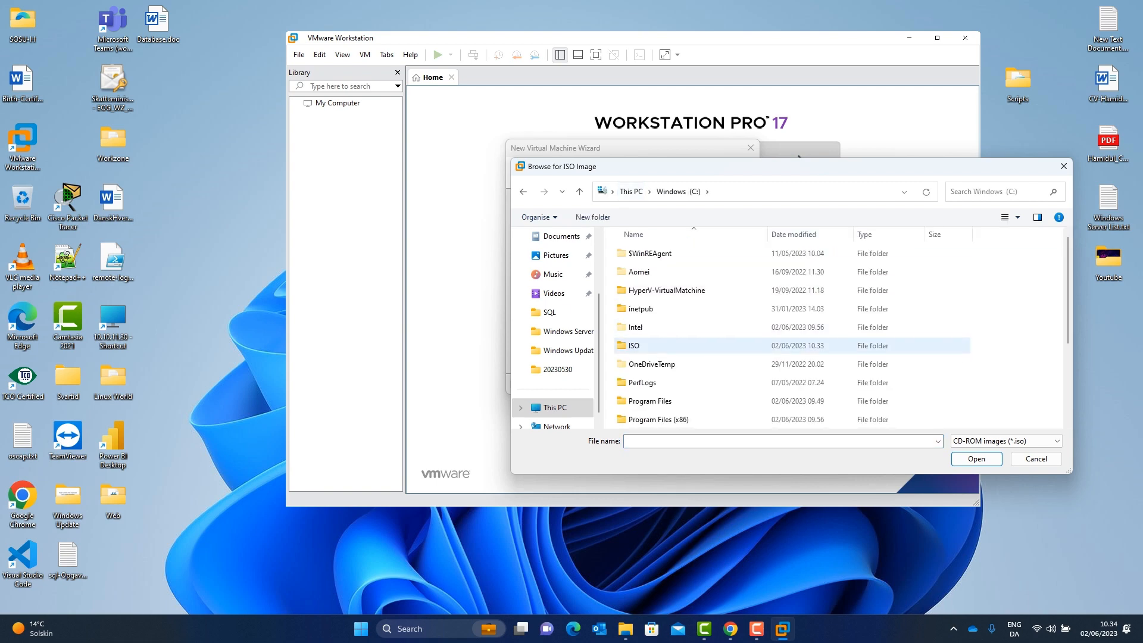
{"action": "double_click", "coordinate": [637, 345]}
{"action": "left_click", "coordinate": [675, 272]}
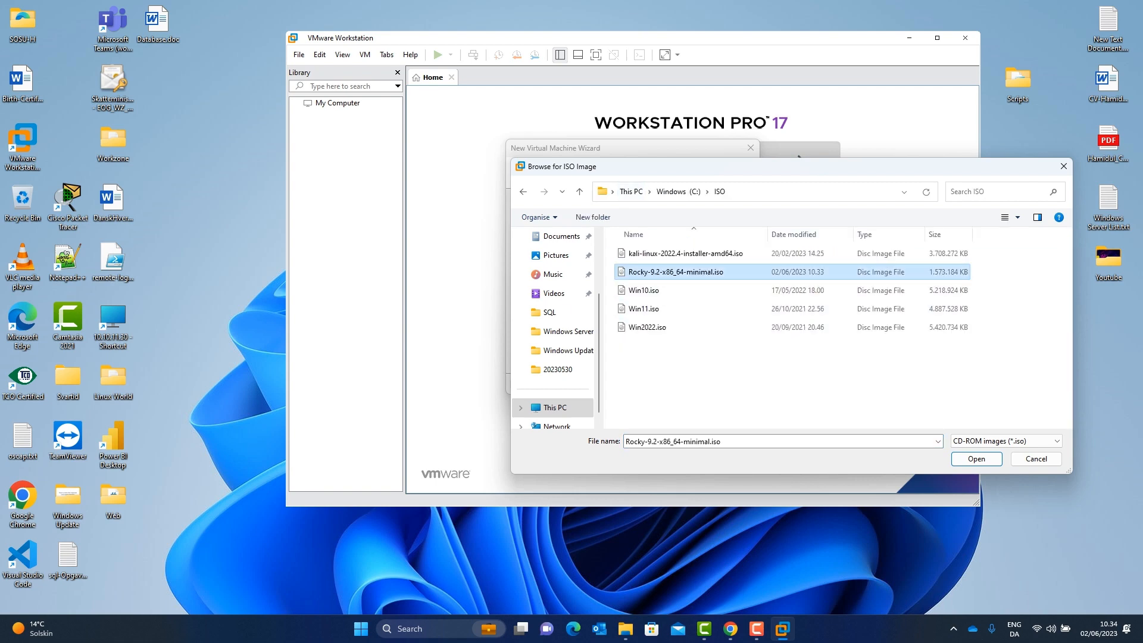
{"action": "key", "text": "Return"}
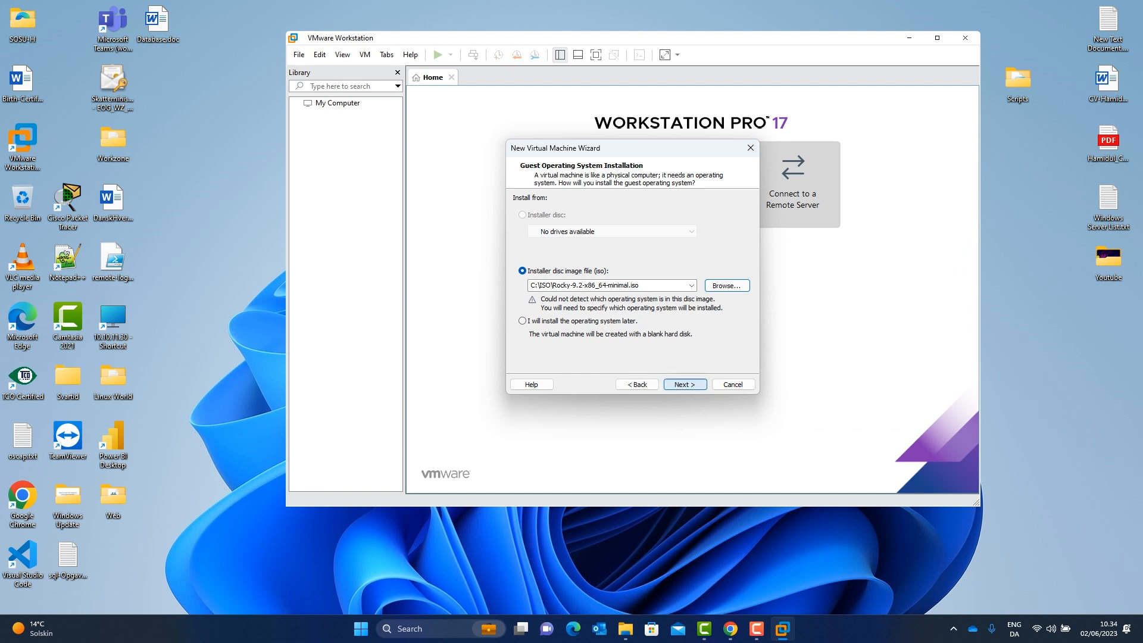
{"action": "left_click", "coordinate": [681, 385]}
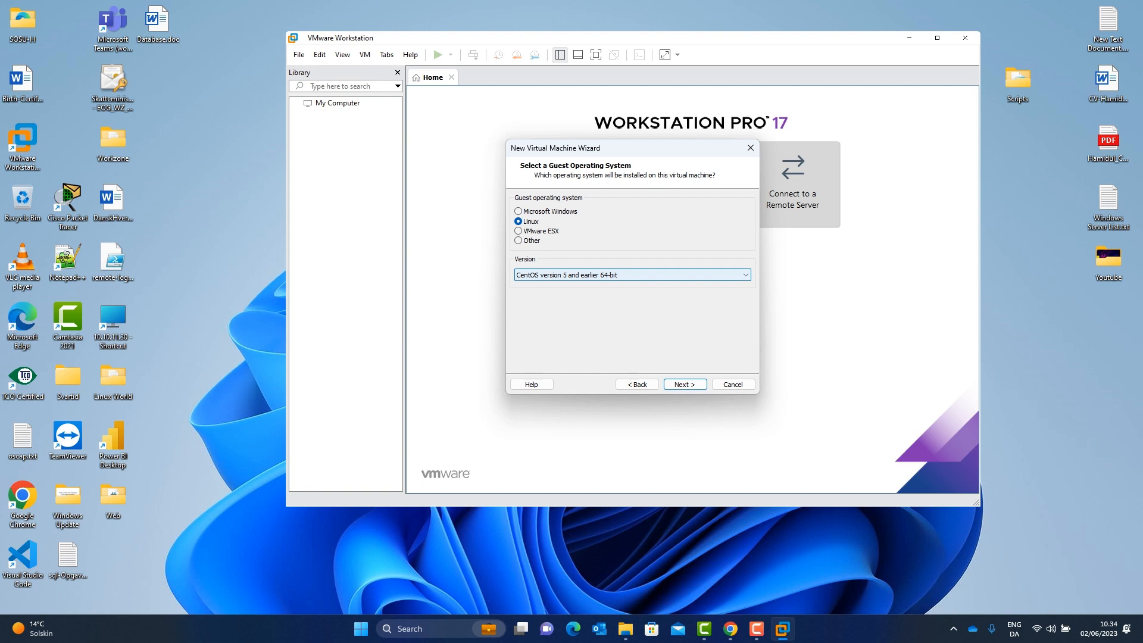
Set the Linux guest operating system version to Red Hat Enterprise Linux 8 64-bit and continue.
{"action": "left_click", "coordinate": [631, 274]}
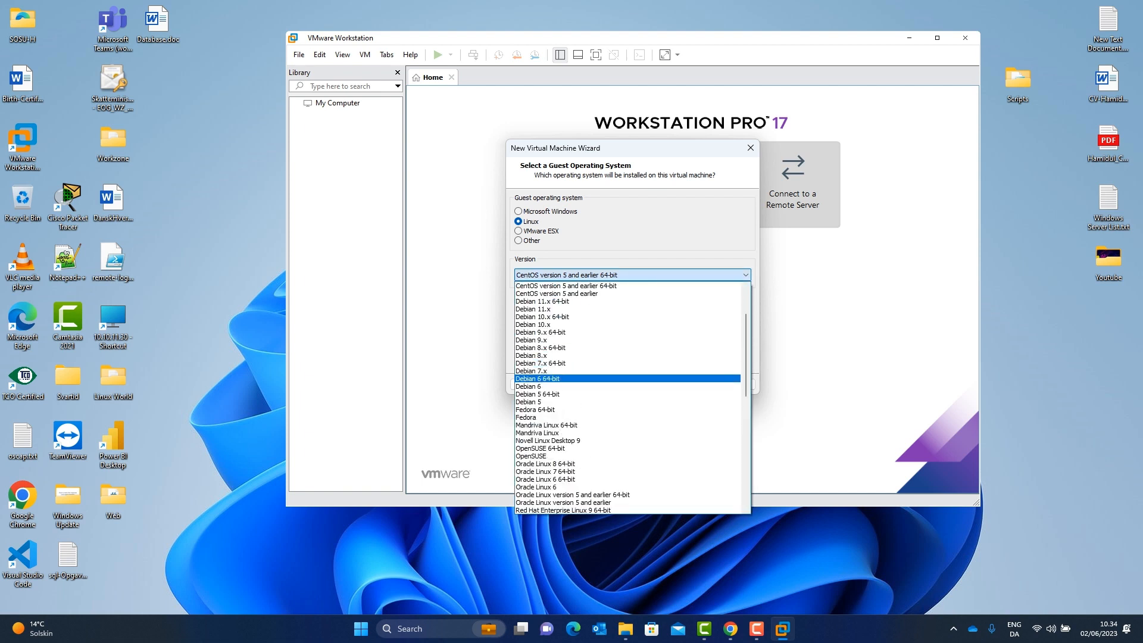
{"action": "scroll", "coordinate": [566, 394], "scroll_direction": "down", "scroll_amount": 4}
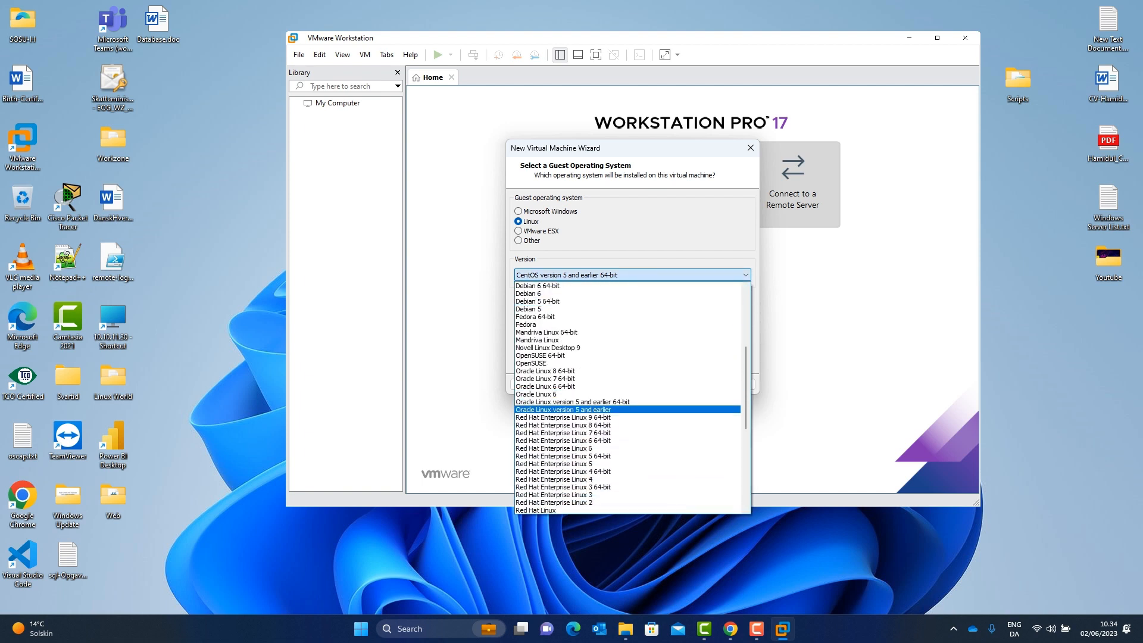
{"action": "left_click", "coordinate": [568, 425]}
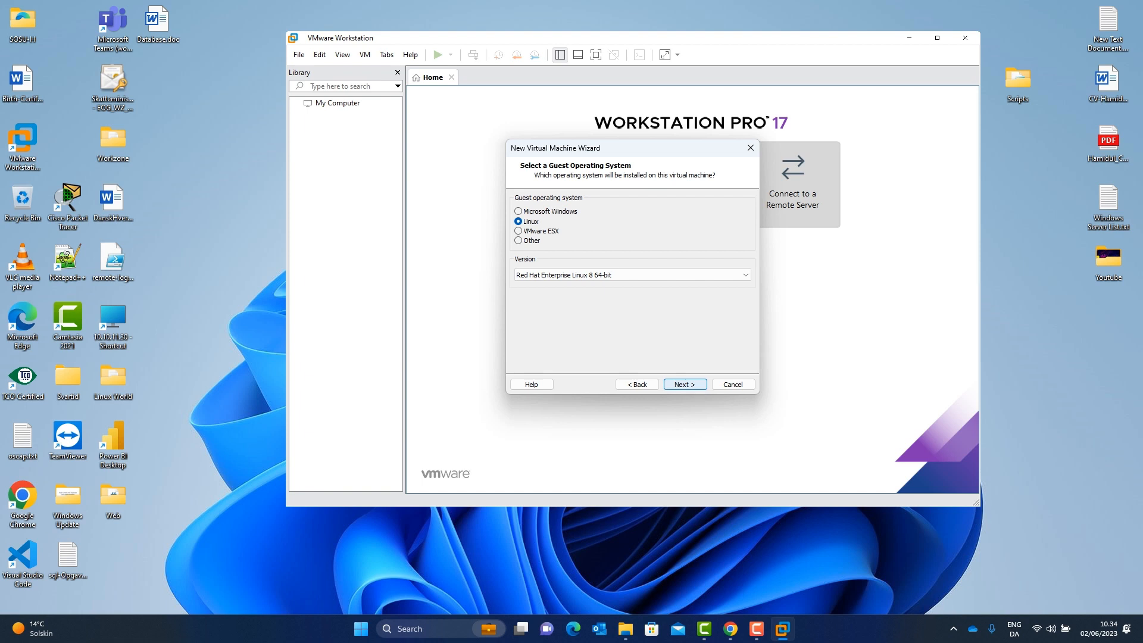
{"action": "left_click", "coordinate": [684, 384]}
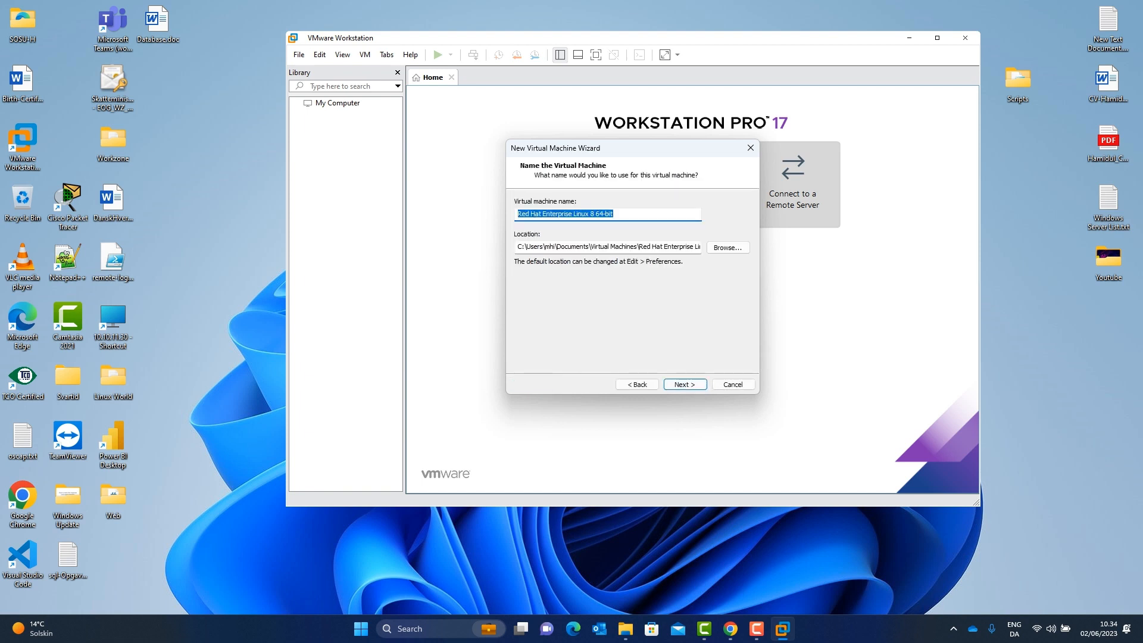
Name the virtual machine "Core Master" and accept a 20 GB disk split into multiple files.
{"action": "type", "text": "Co"}
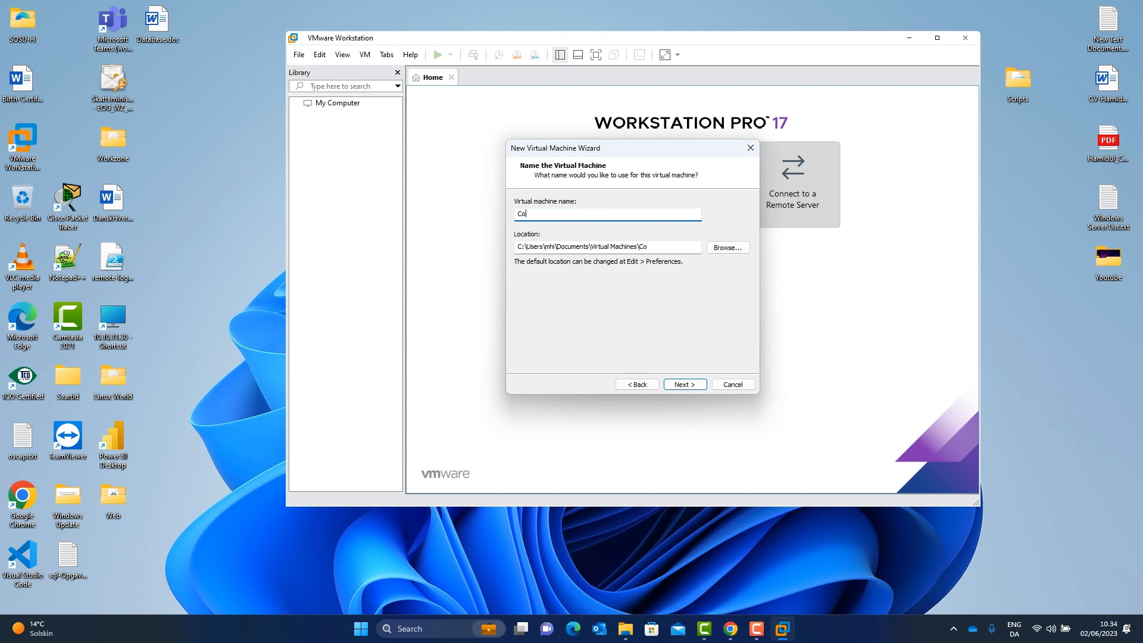
{"action": "type", "text": "re Master"}
{"action": "left_click", "coordinate": [685, 384]}
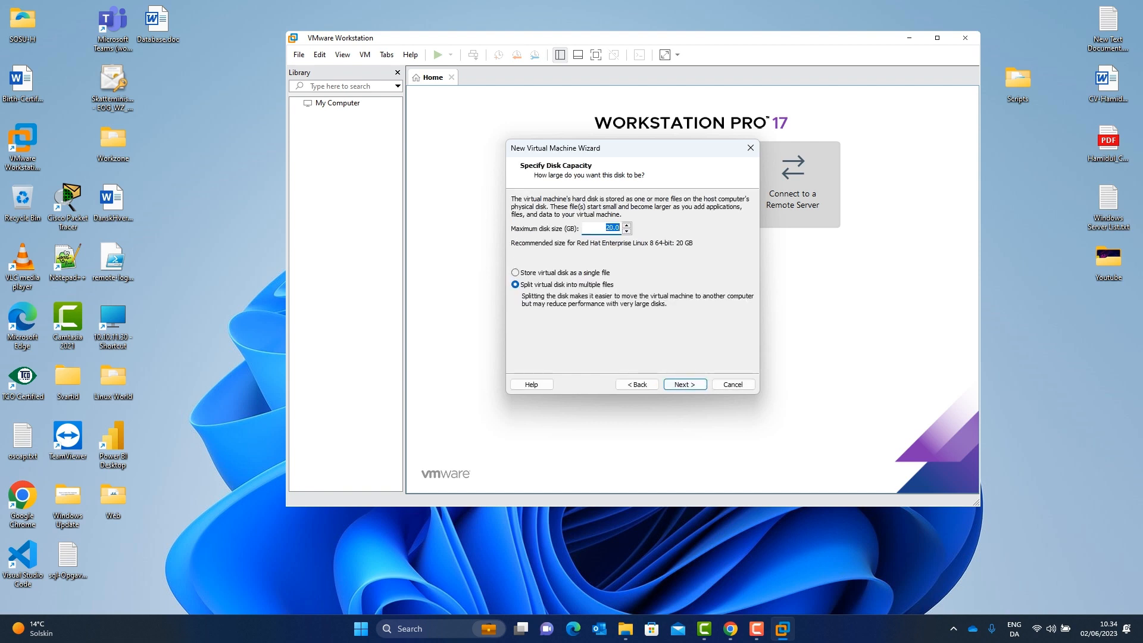
{"action": "left_click", "coordinate": [685, 385]}
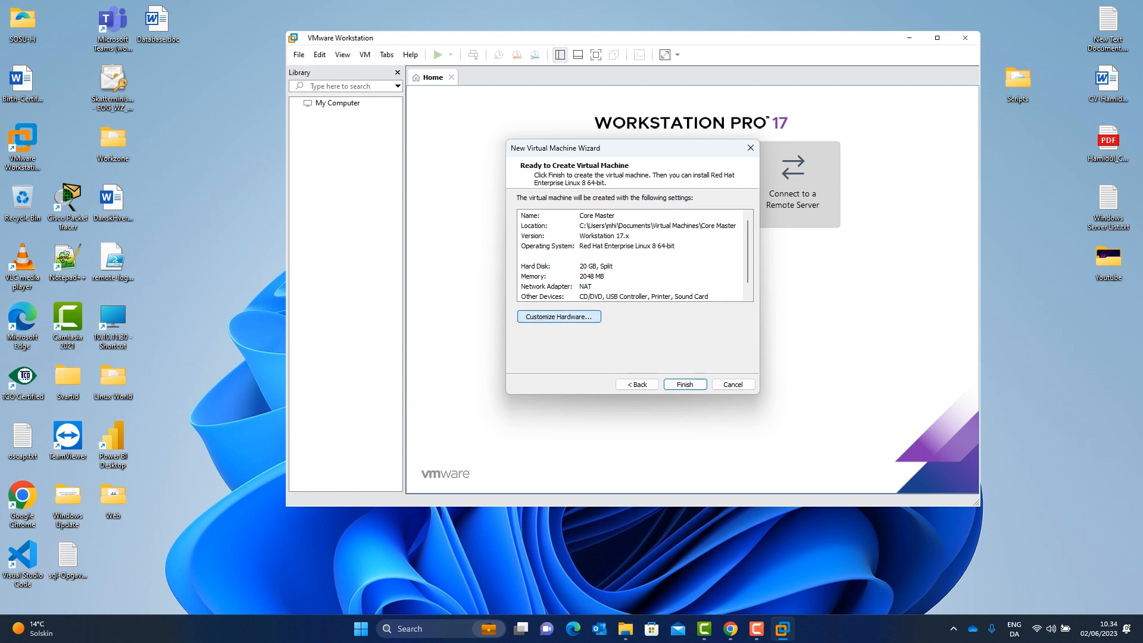
Customize the hardware so the network adapter uses the custom virtual network VMnet0 (NAT).
{"action": "left_click", "coordinate": [558, 316]}
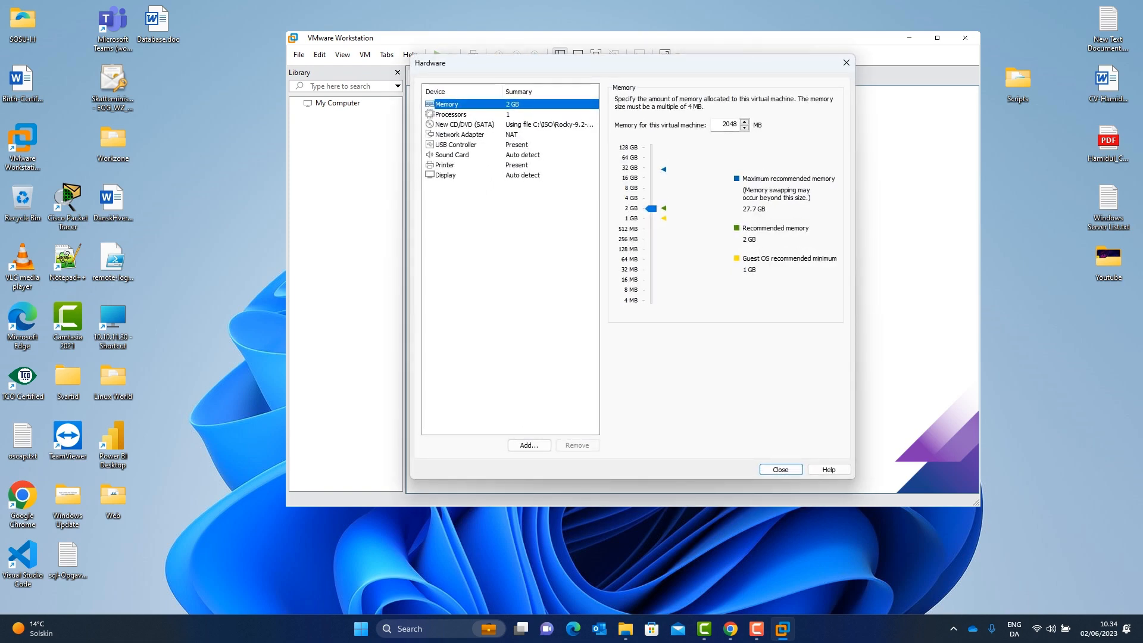
{"action": "left_click", "coordinate": [459, 135]}
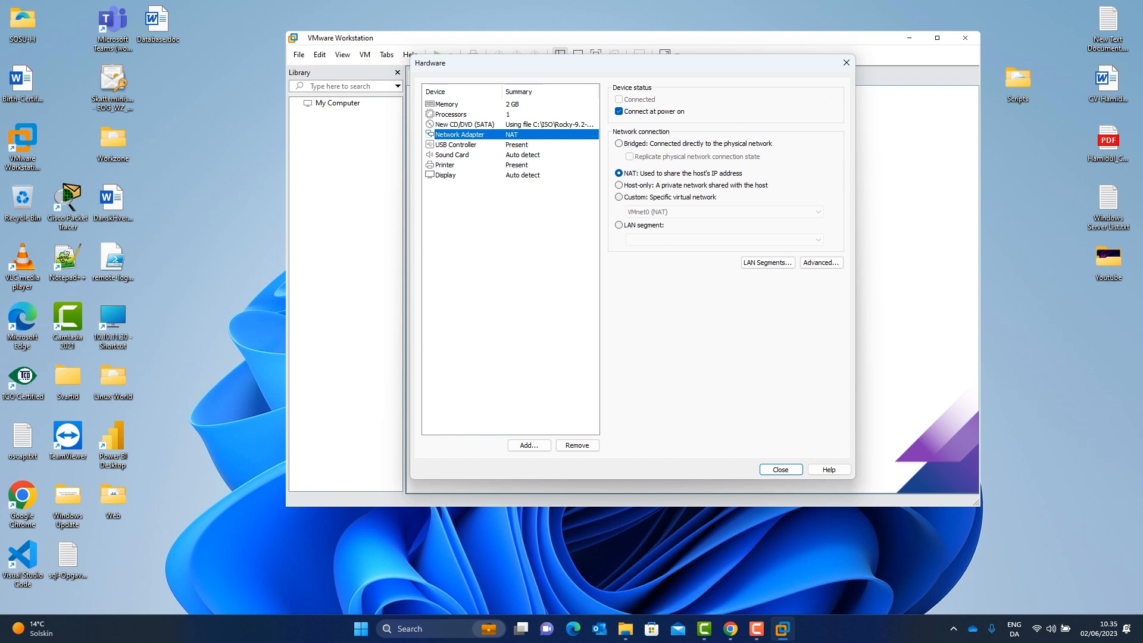
{"action": "left_click", "coordinate": [619, 197]}
{"action": "left_click", "coordinate": [724, 212]}
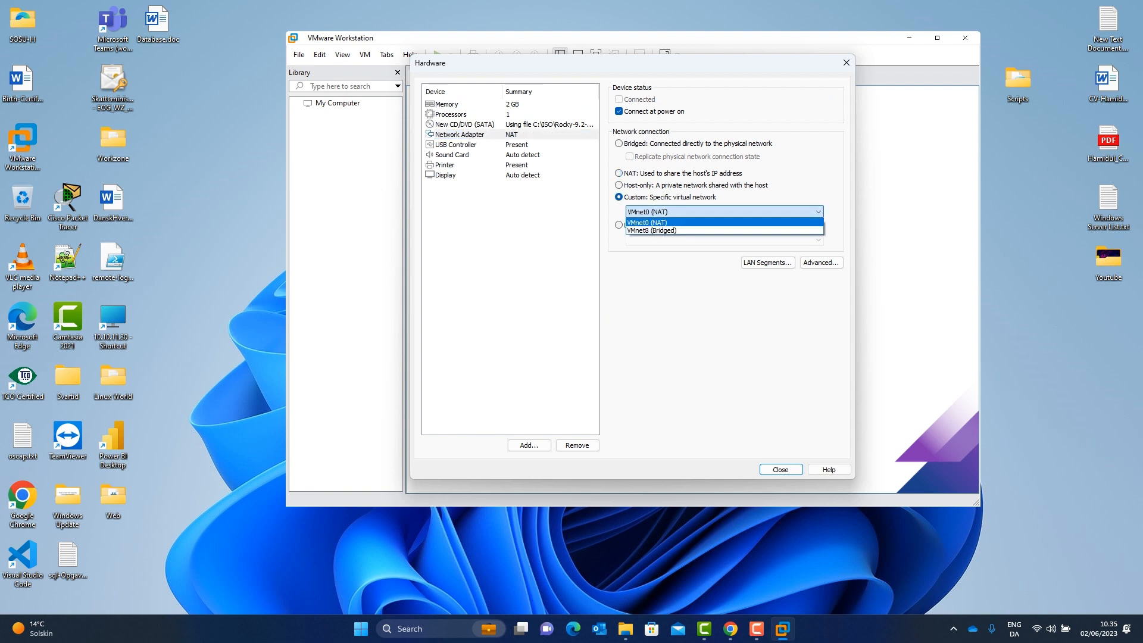
{"action": "left_click", "coordinate": [685, 222]}
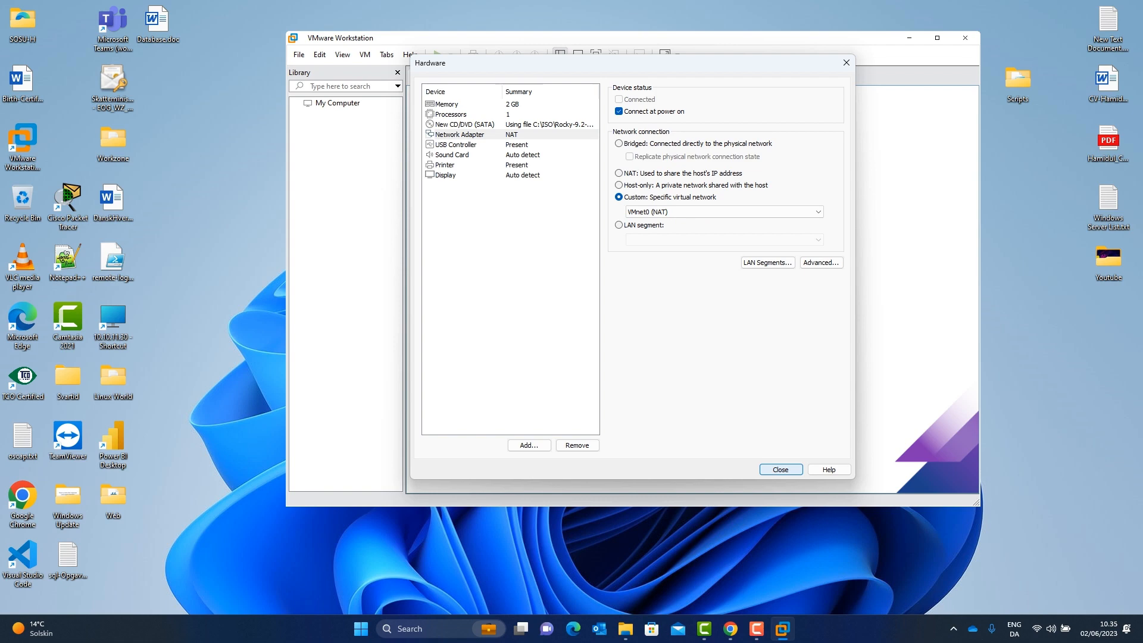
{"action": "left_click", "coordinate": [780, 470]}
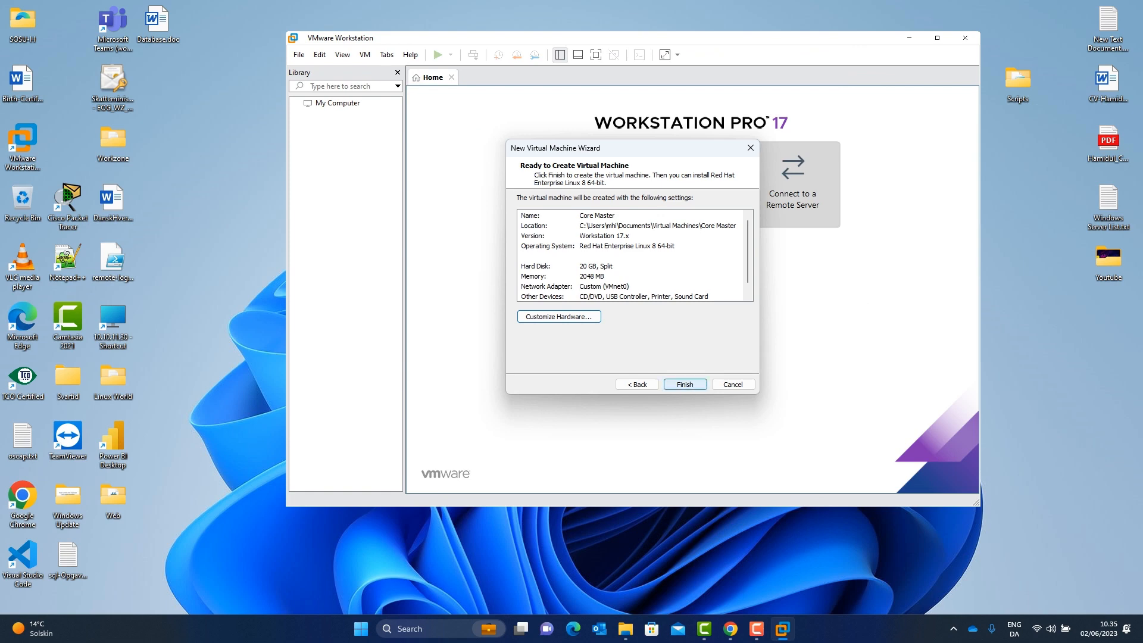
Finish creating the Core Master virtual machine, power it on, and dismiss the operating system installation hint.
{"action": "left_click", "coordinate": [685, 384]}
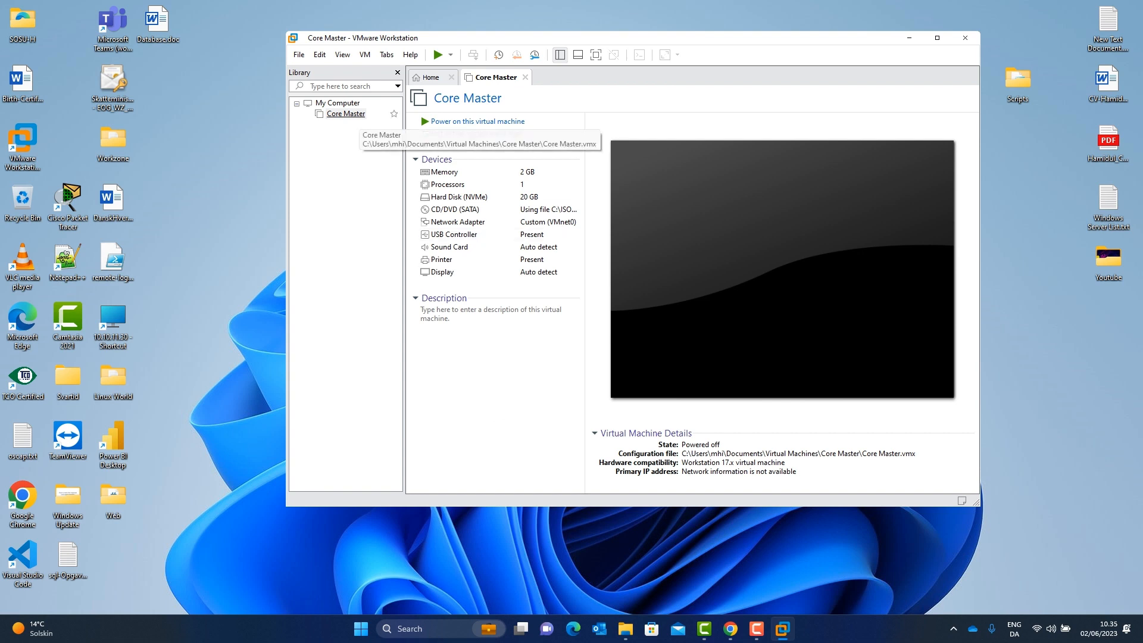
{"action": "left_click", "coordinate": [359, 114]}
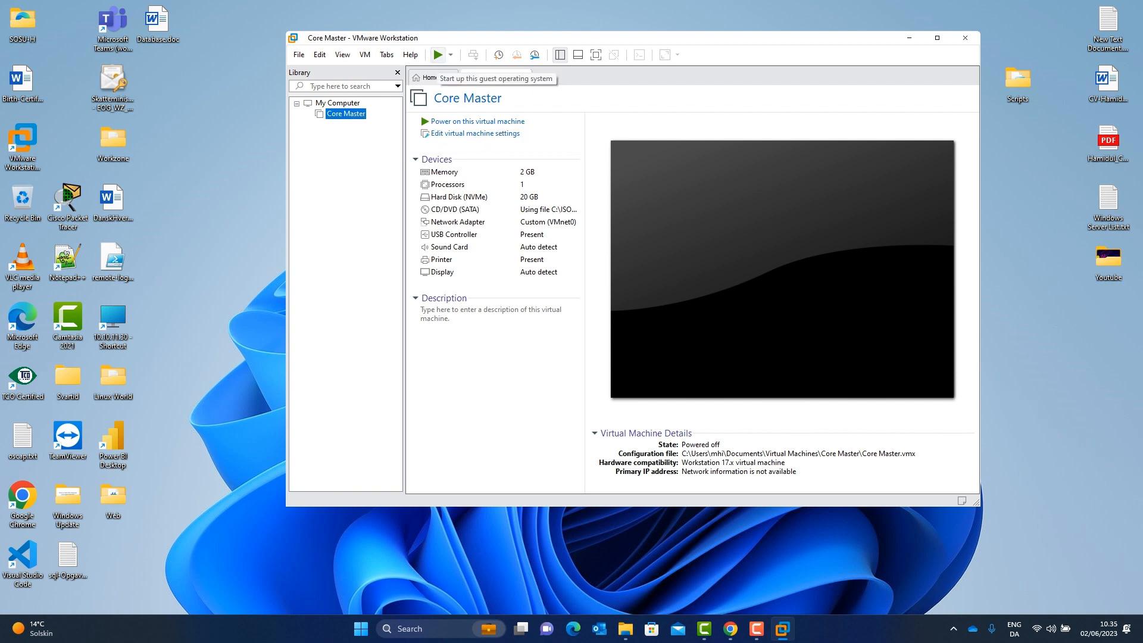
{"action": "left_click", "coordinate": [438, 55]}
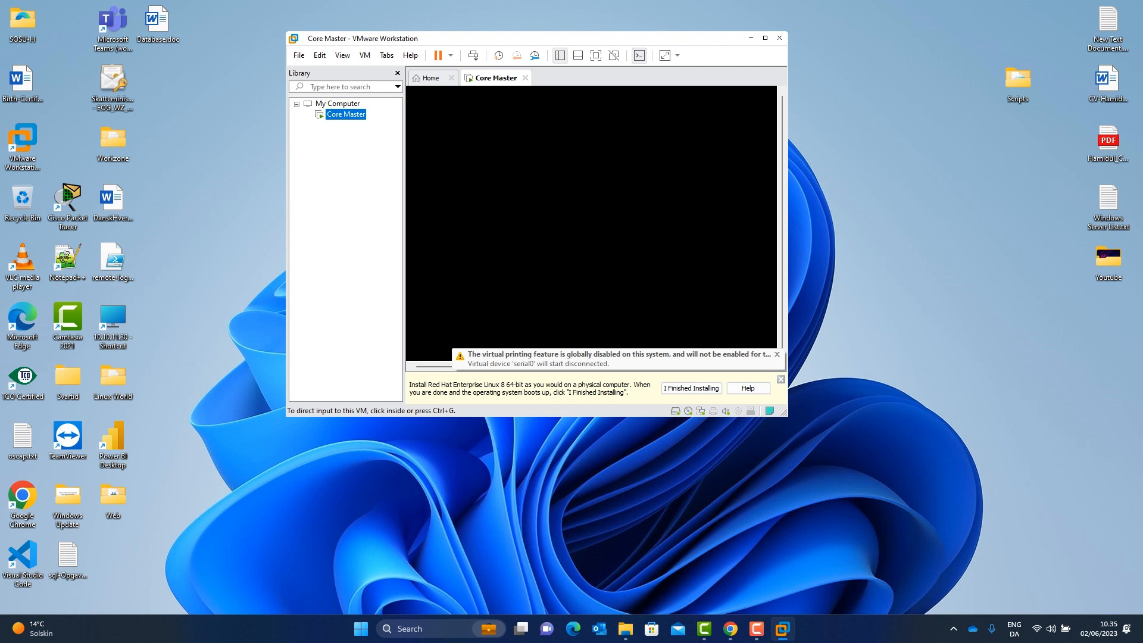
{"action": "left_click", "coordinate": [781, 379]}
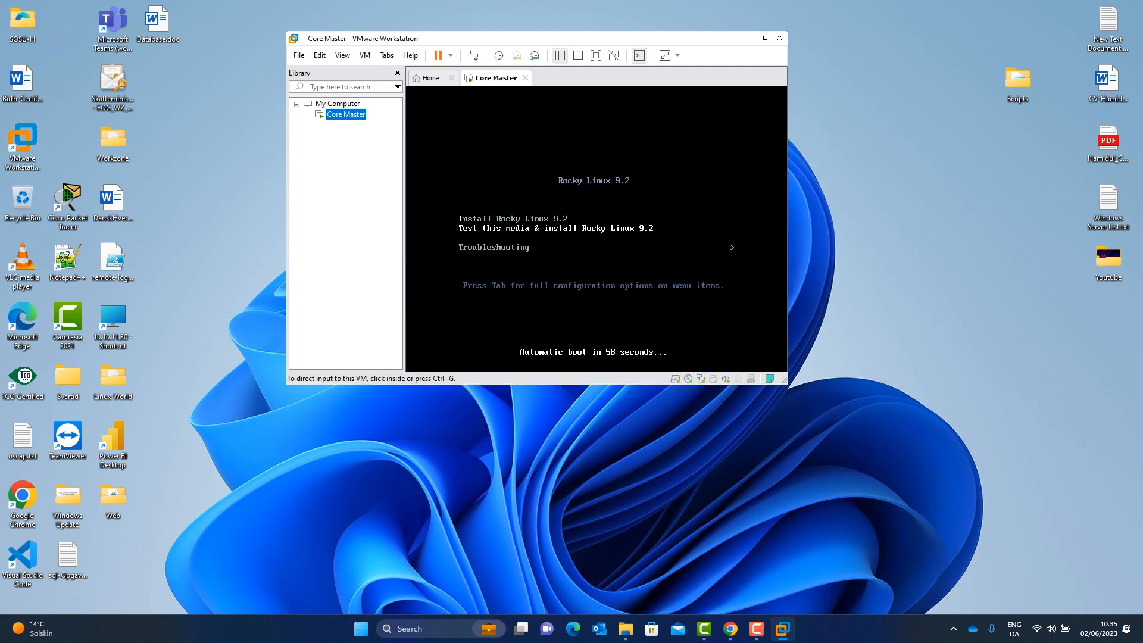
Direct keyboard input to the virtual machine and boot the "Install Rocky Linux 9.2" option.
{"action": "key", "text": "Up"}
{"action": "key", "text": "ctrl+g"}
{"action": "key", "text": "Up"}
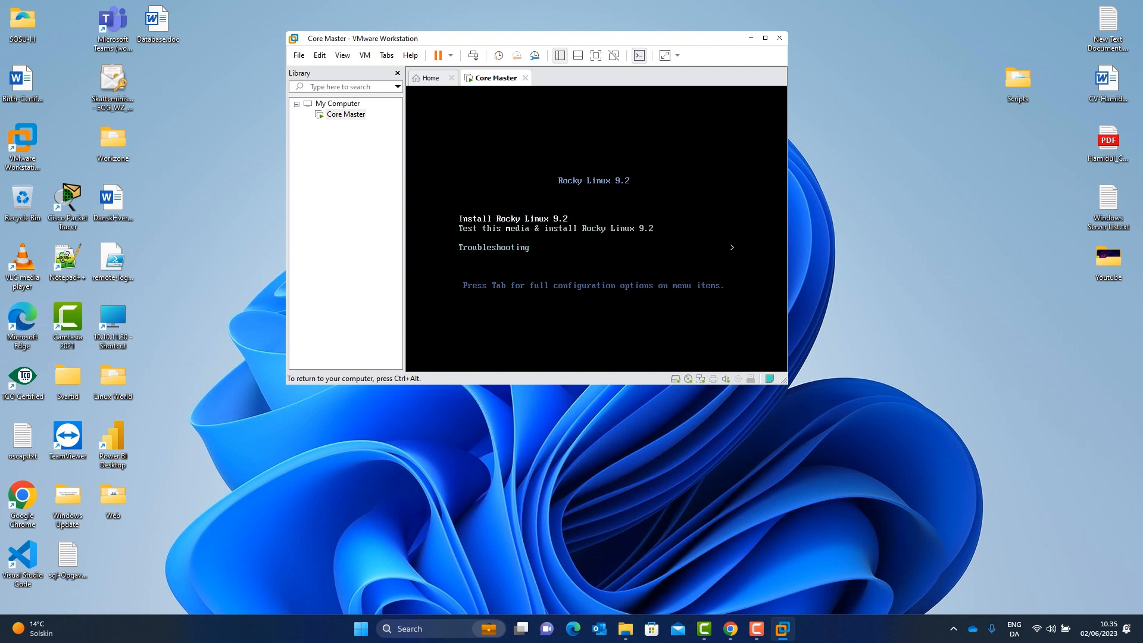
{"action": "key", "text": "Return"}
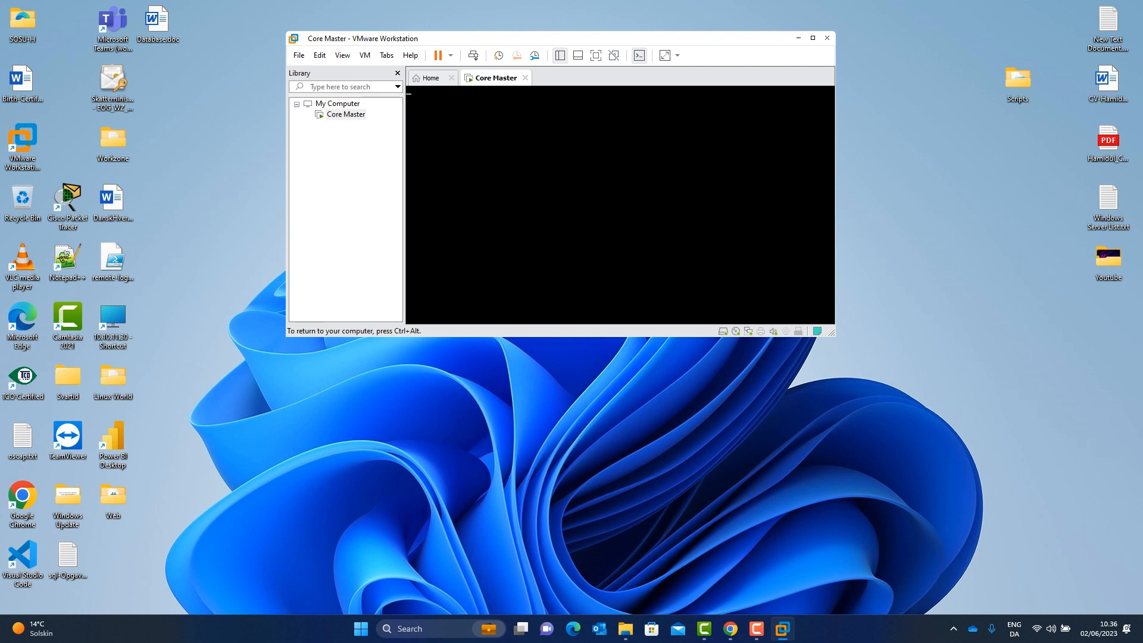
Release input from the virtual machine, open Hyper-V Manager to check for virtual machines, and close it.
{"action": "key", "text": "ctrl+alt"}
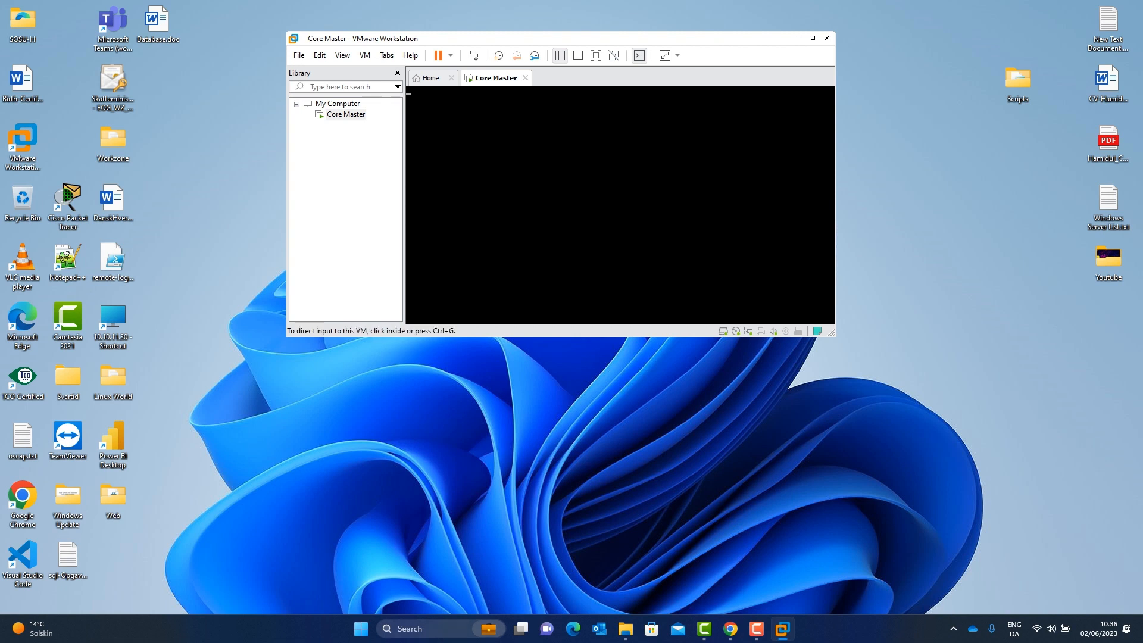
{"action": "left_click", "coordinate": [409, 629]}
{"action": "type", "text": "h"}
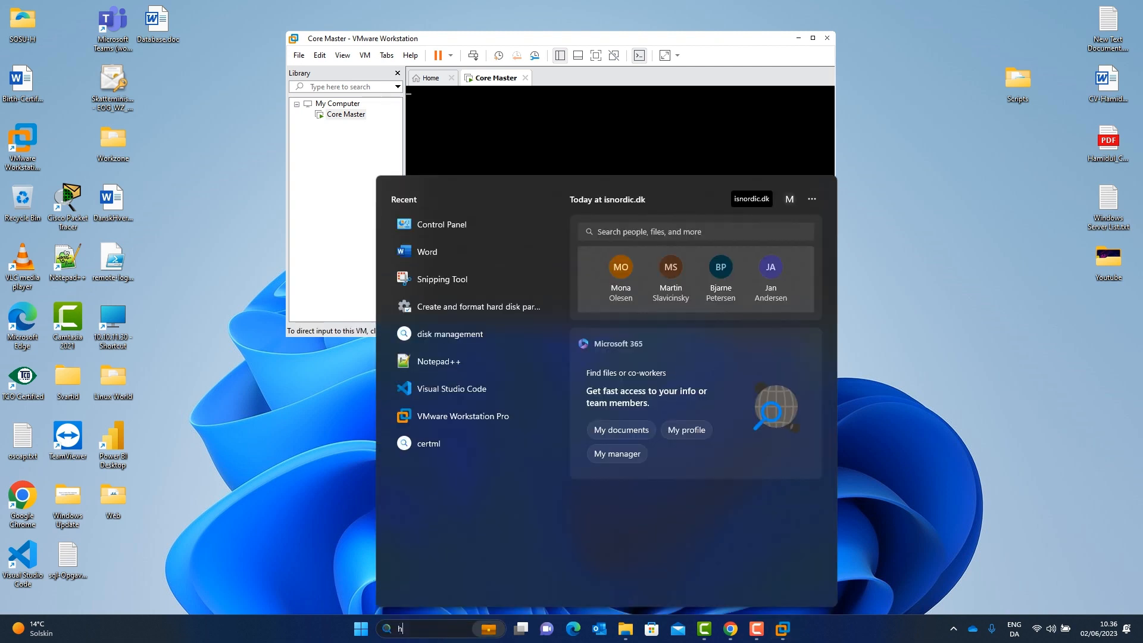
{"action": "type", "text": "yper-V Manager"}
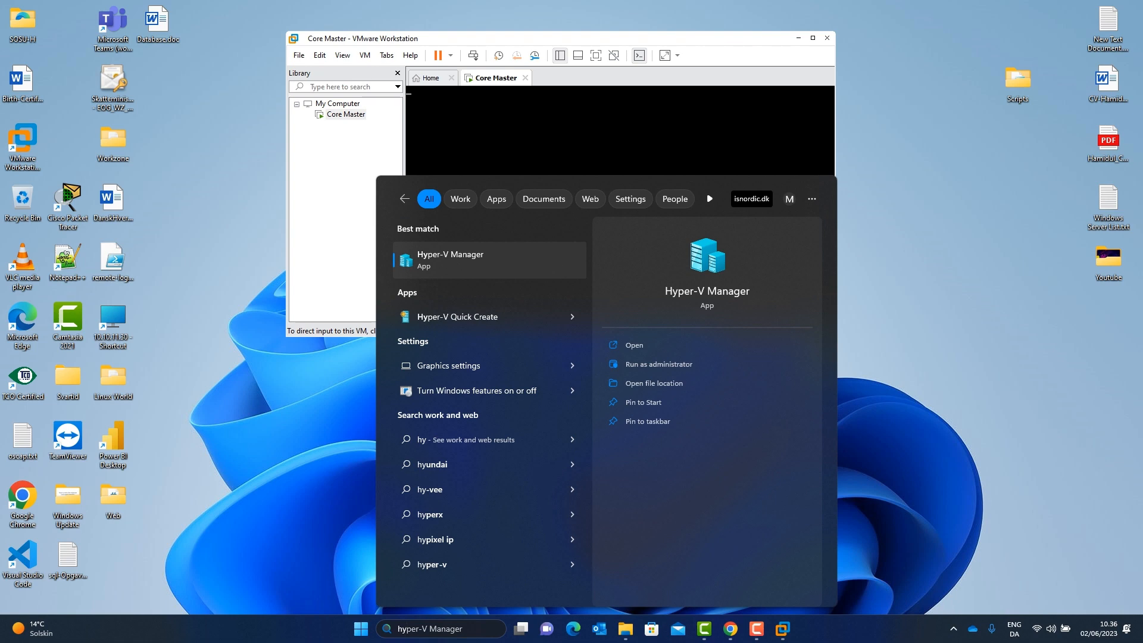
{"action": "key", "text": "Return"}
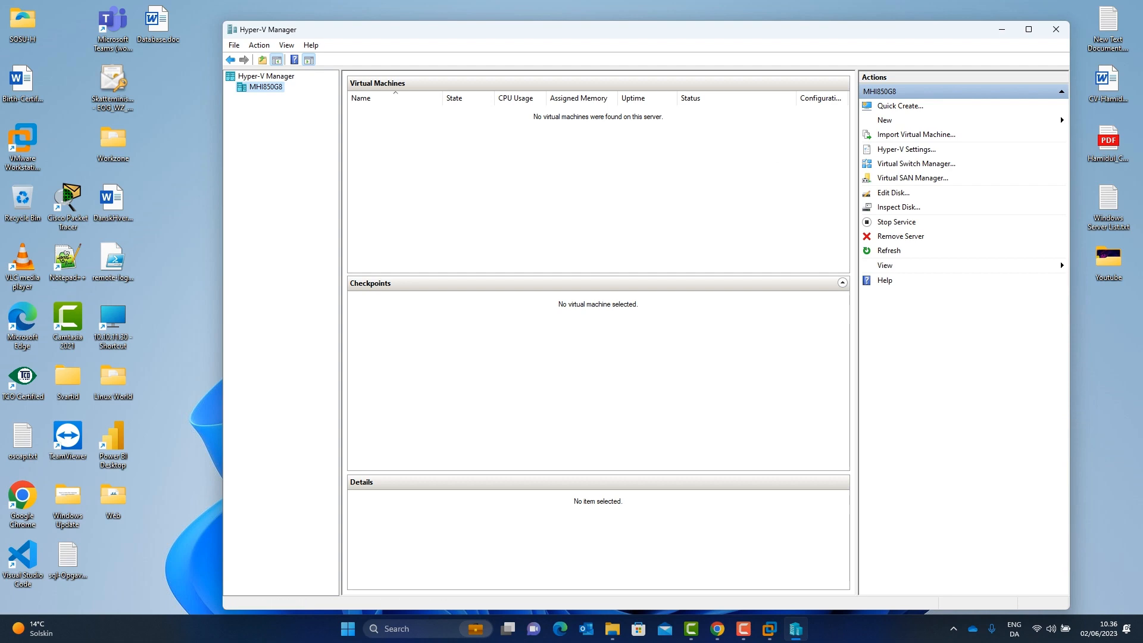
{"action": "left_click", "coordinate": [1055, 29]}
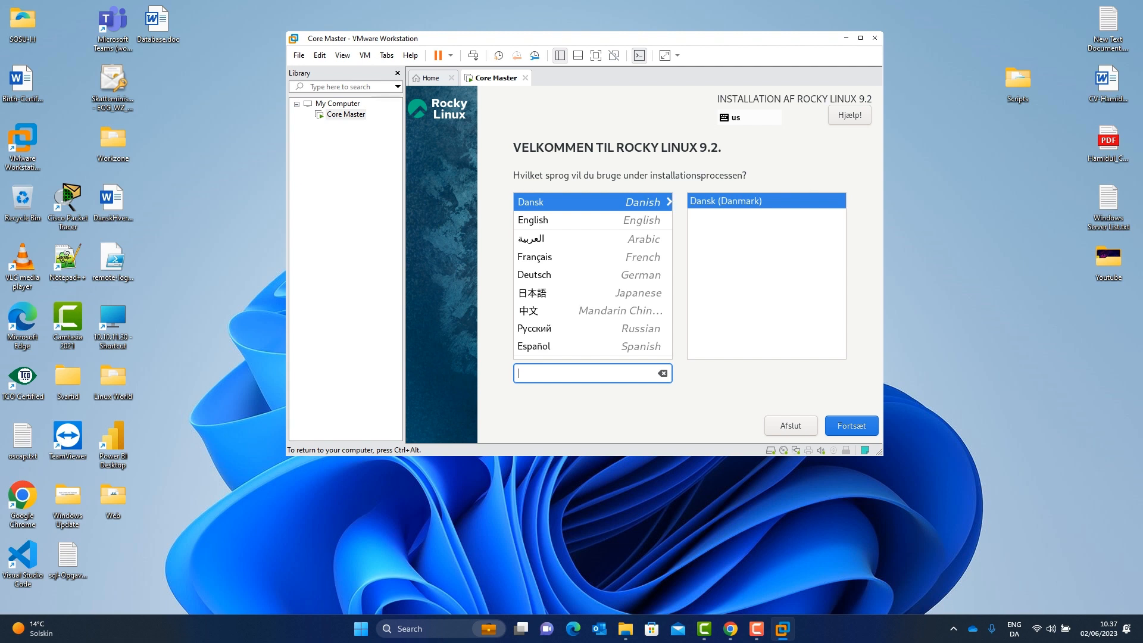
Continue the installer in Dansk (Danmark) and accept the 20 GiB VMware Virtual NVMe Disk with automatic storage configuration.
{"action": "left_click", "coordinate": [851, 425]}
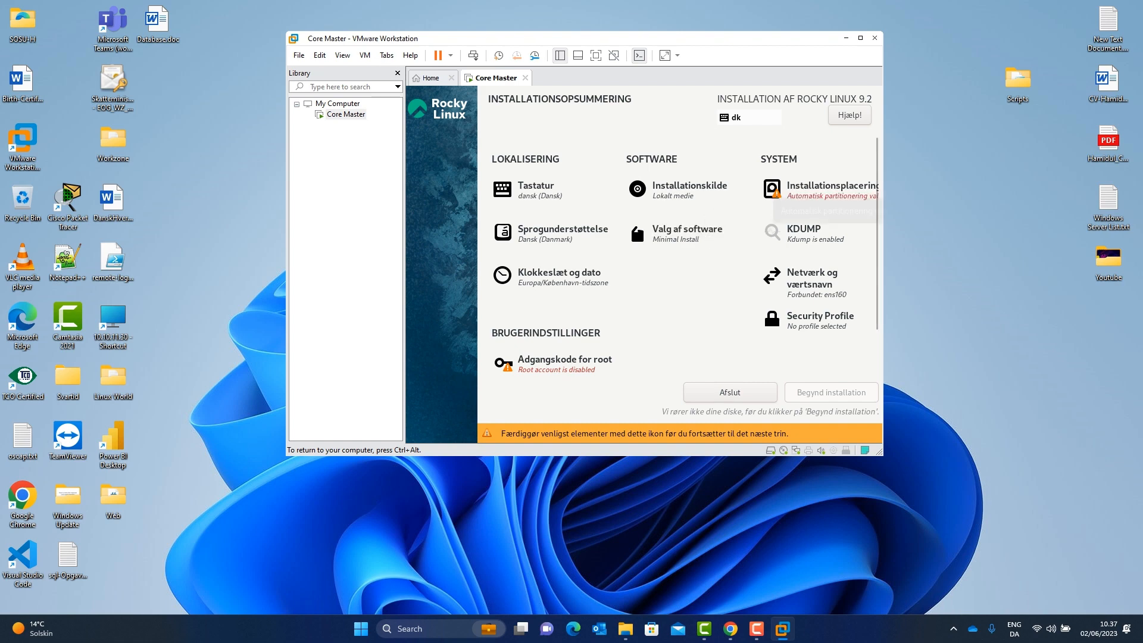
{"action": "left_click", "coordinate": [822, 191]}
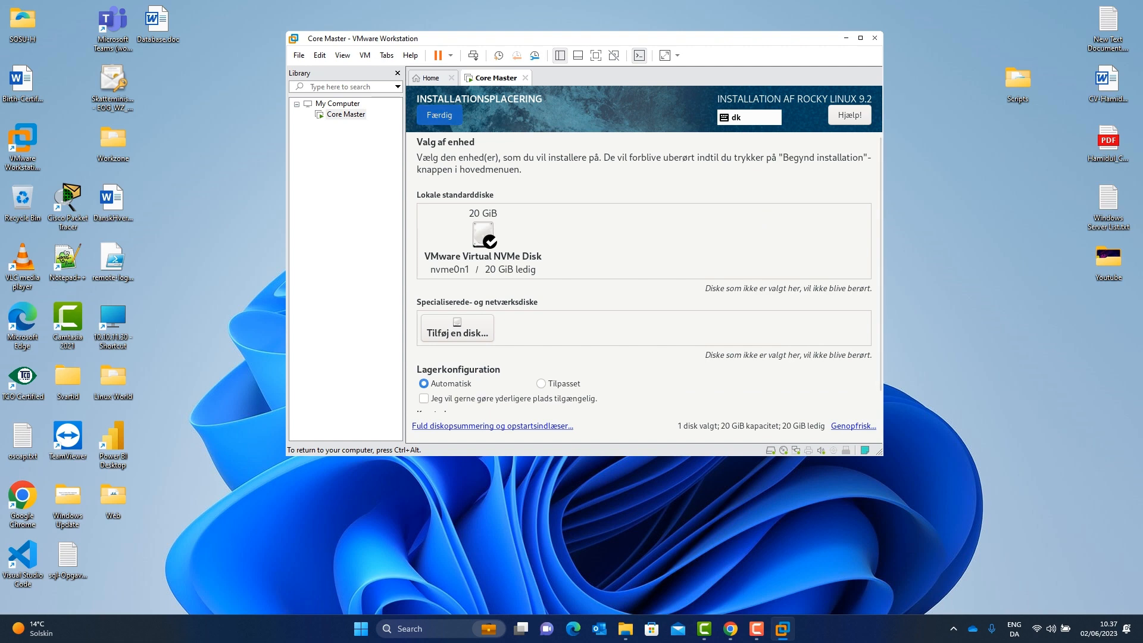
{"action": "left_click", "coordinate": [440, 115]}
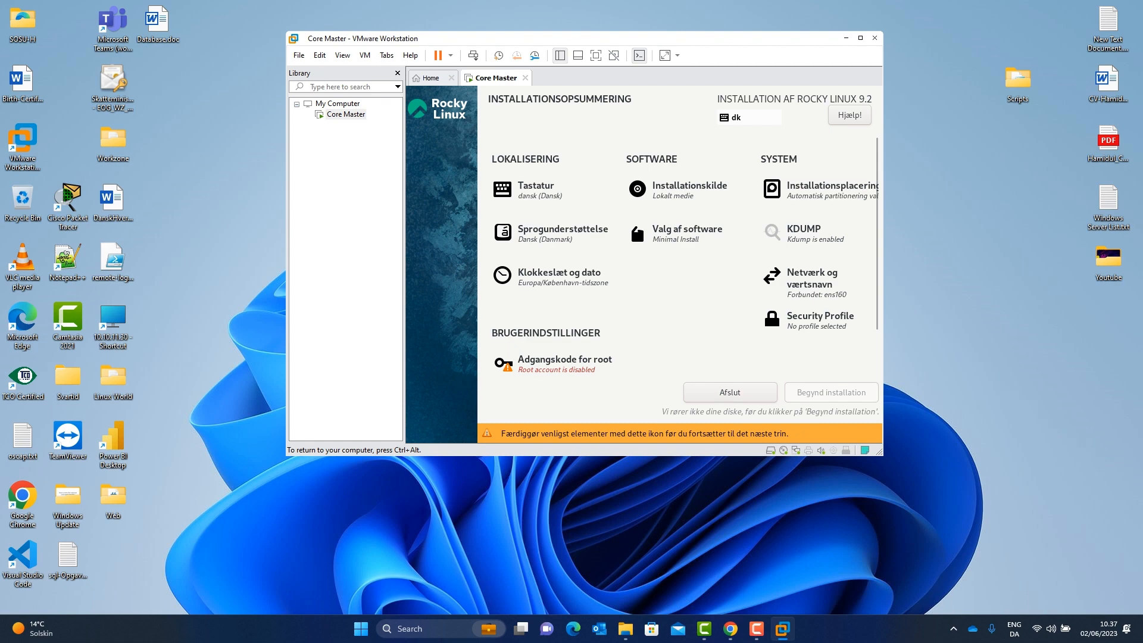
Accept the Europa/København time zone with network time, and save the ens160 connection with automatic connecting enabled.
{"action": "left_click", "coordinate": [559, 277]}
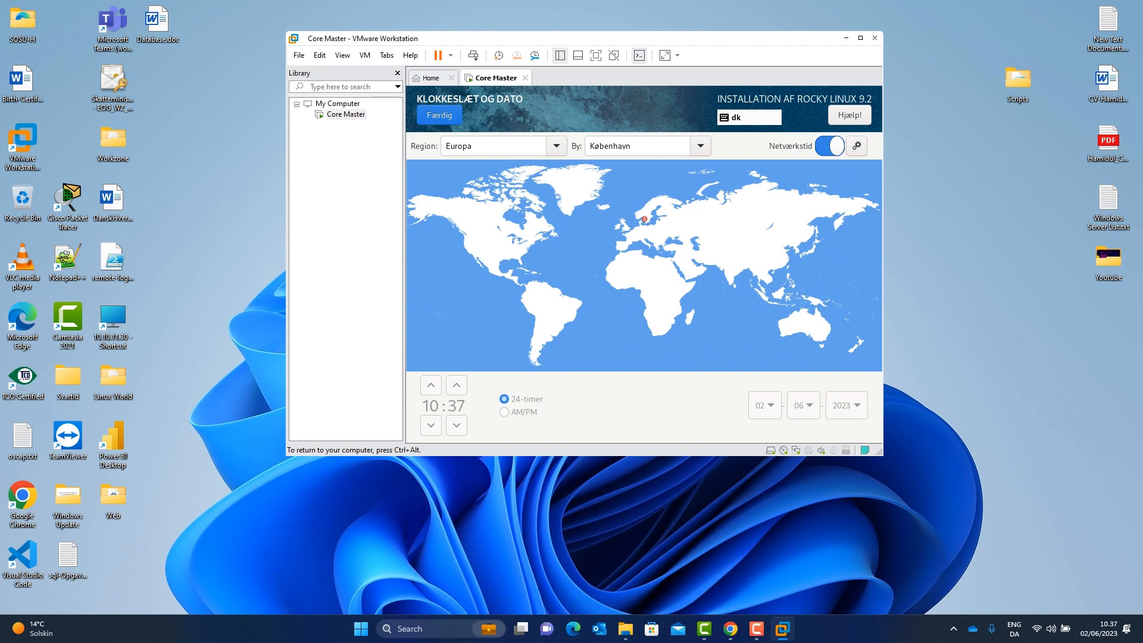
{"action": "left_click", "coordinate": [439, 115]}
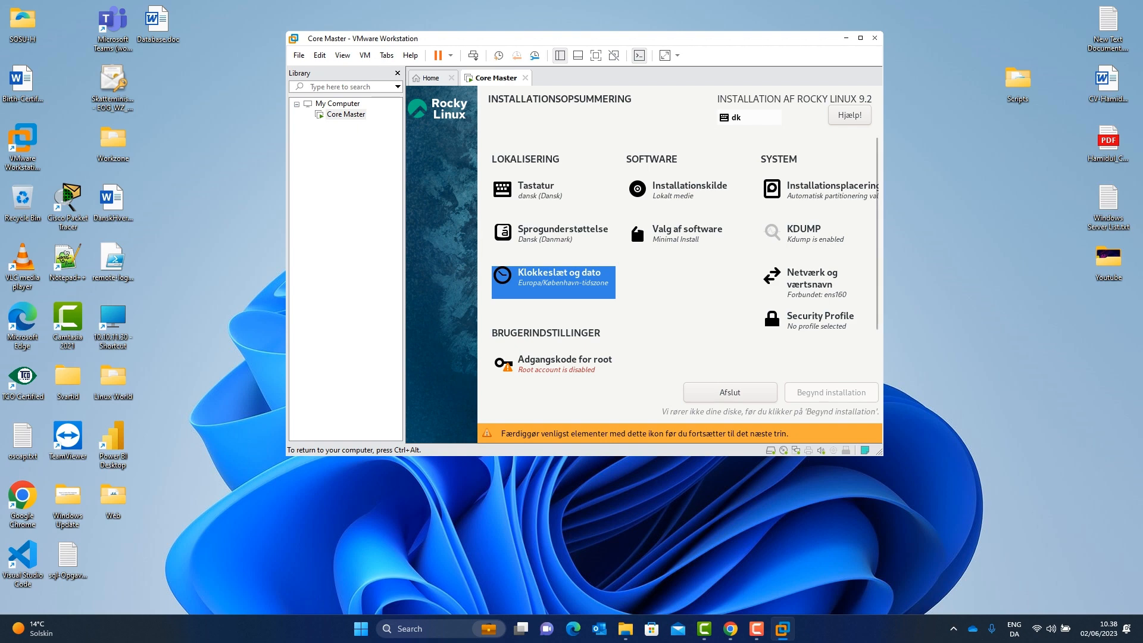
{"action": "left_click", "coordinate": [812, 278]}
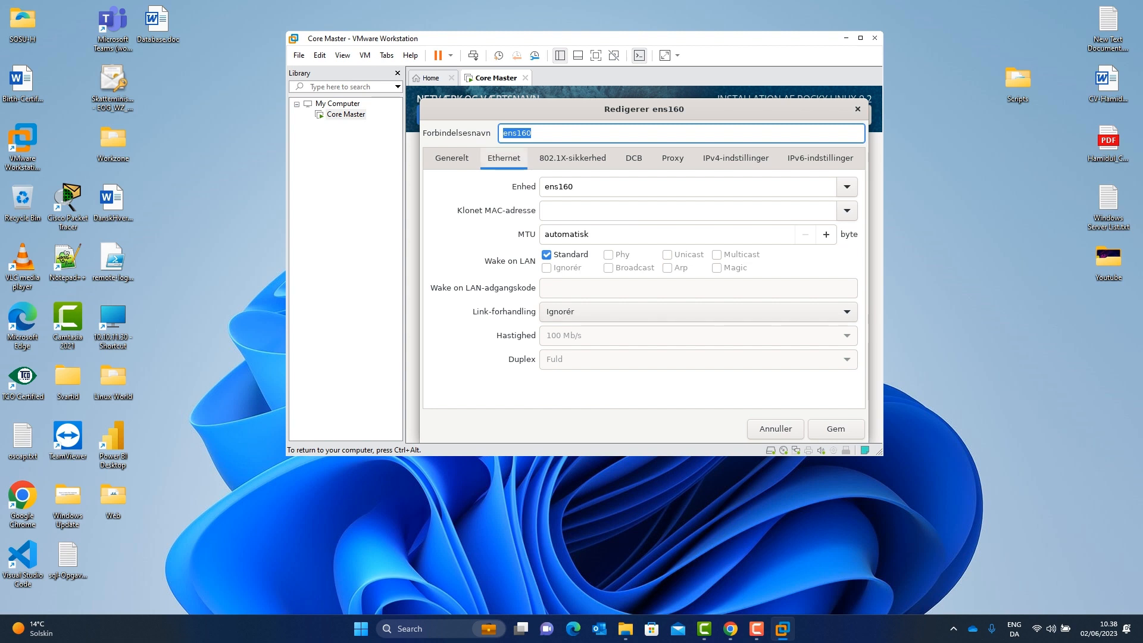
{"action": "left_click", "coordinate": [451, 158]}
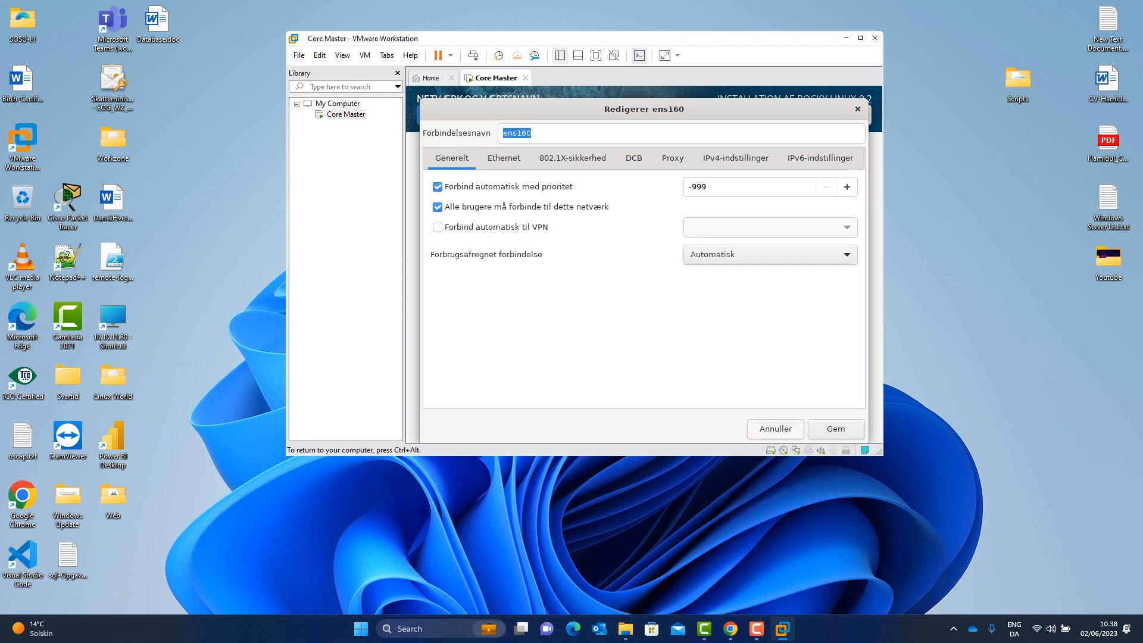
{"action": "left_click", "coordinate": [836, 429]}
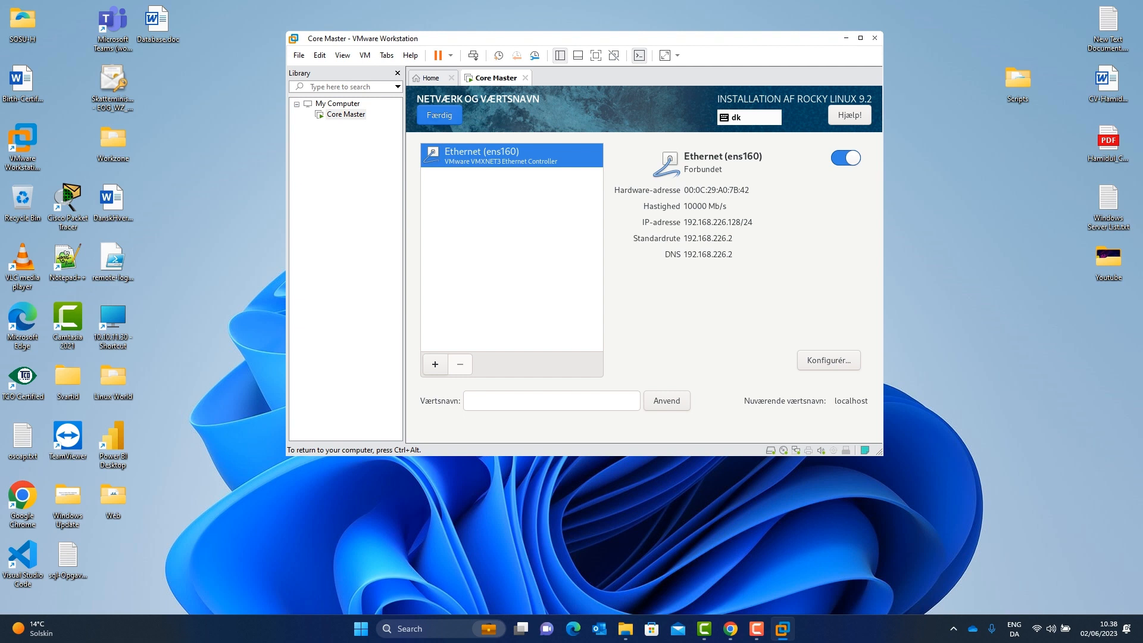
{"action": "left_click", "coordinate": [439, 115]}
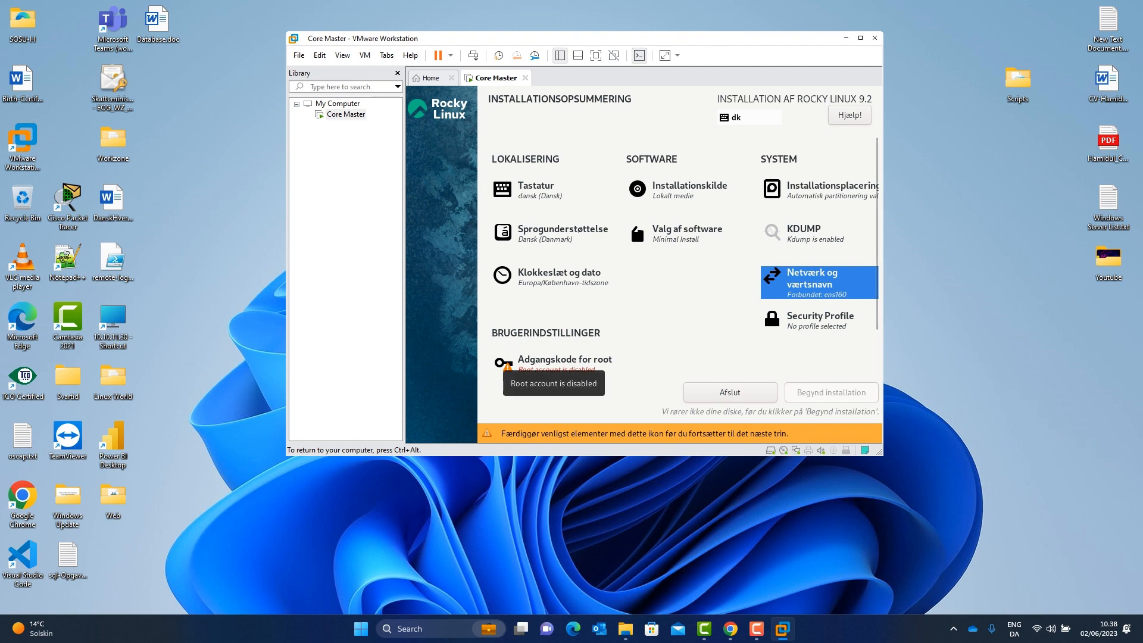
Enter and confirm the root account password, and accept it despite its weak strength.
{"action": "left_click", "coordinate": [507, 364]}
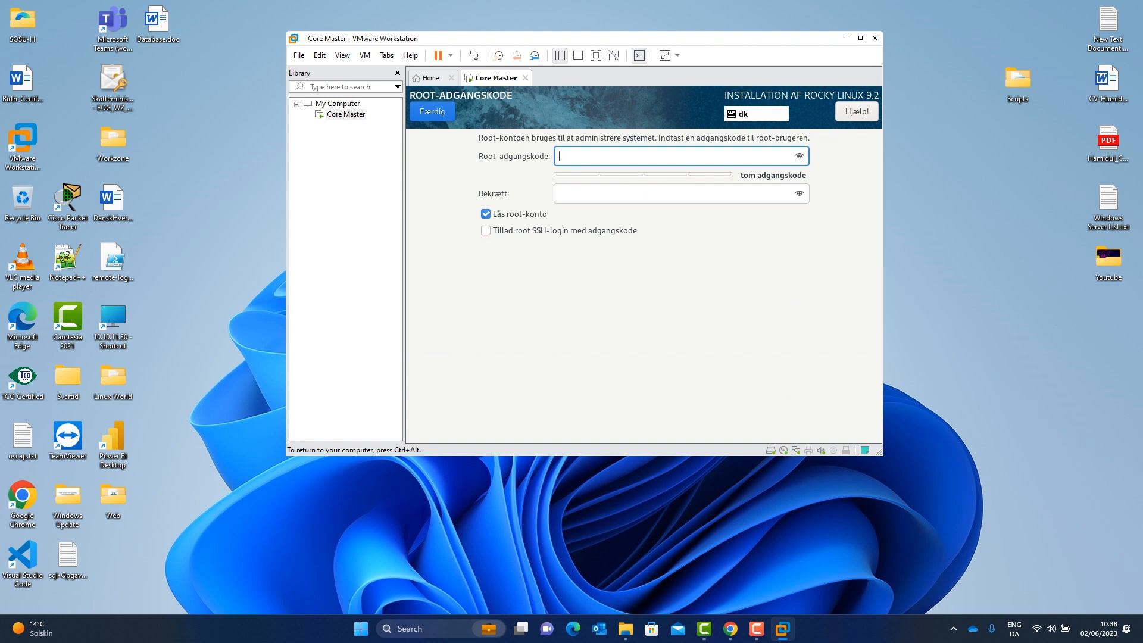
{"action": "type", "text": "•••••"}
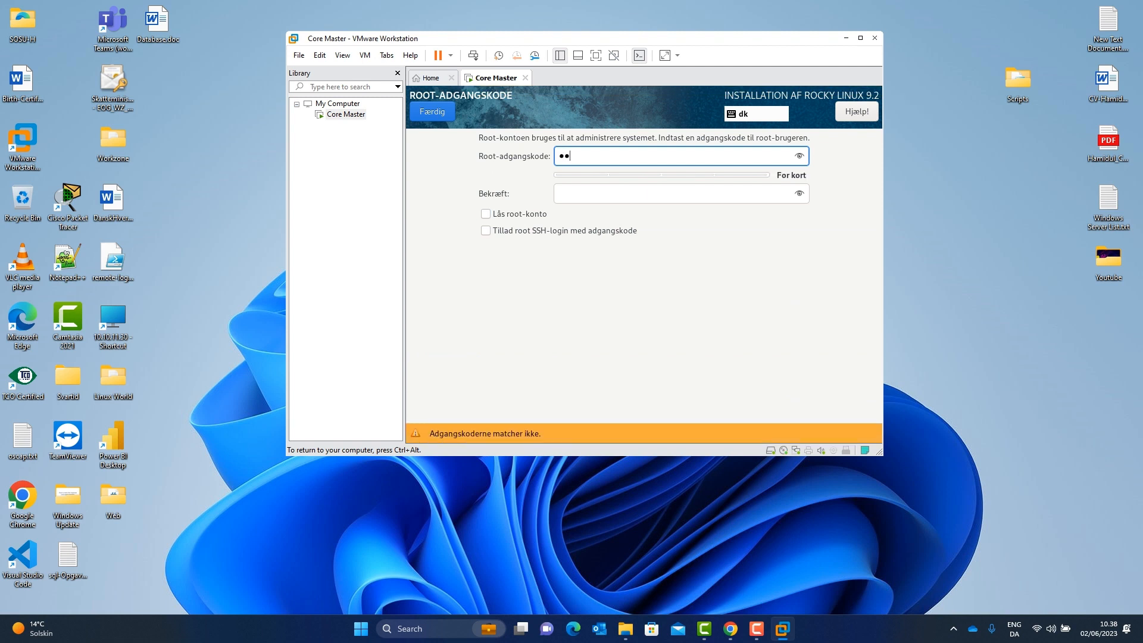
{"action": "type", "text": "•••"}
{"action": "left_click", "coordinate": [559, 193]}
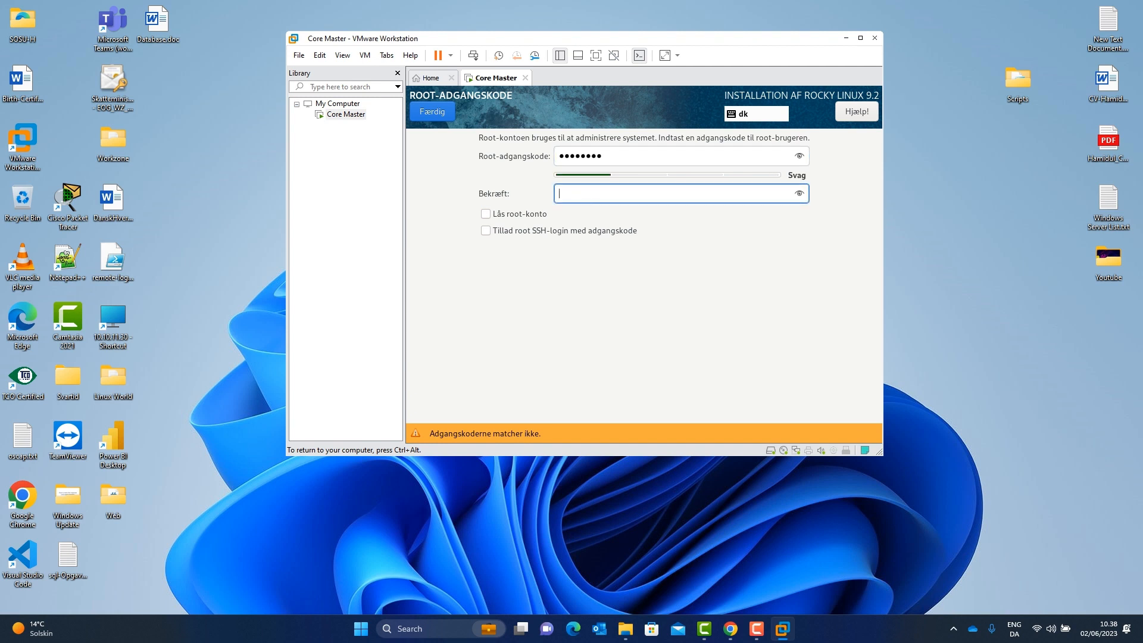
{"action": "type", "text": "••••••••"}
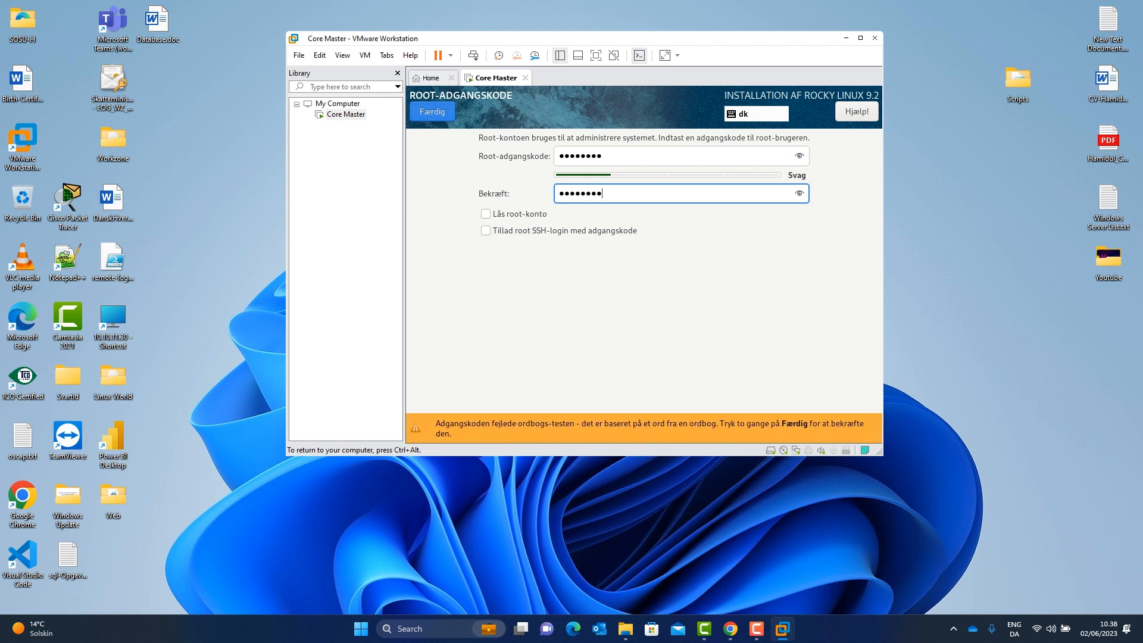
{"action": "left_click", "coordinate": [432, 112]}
{"action": "left_click", "coordinate": [432, 112]}
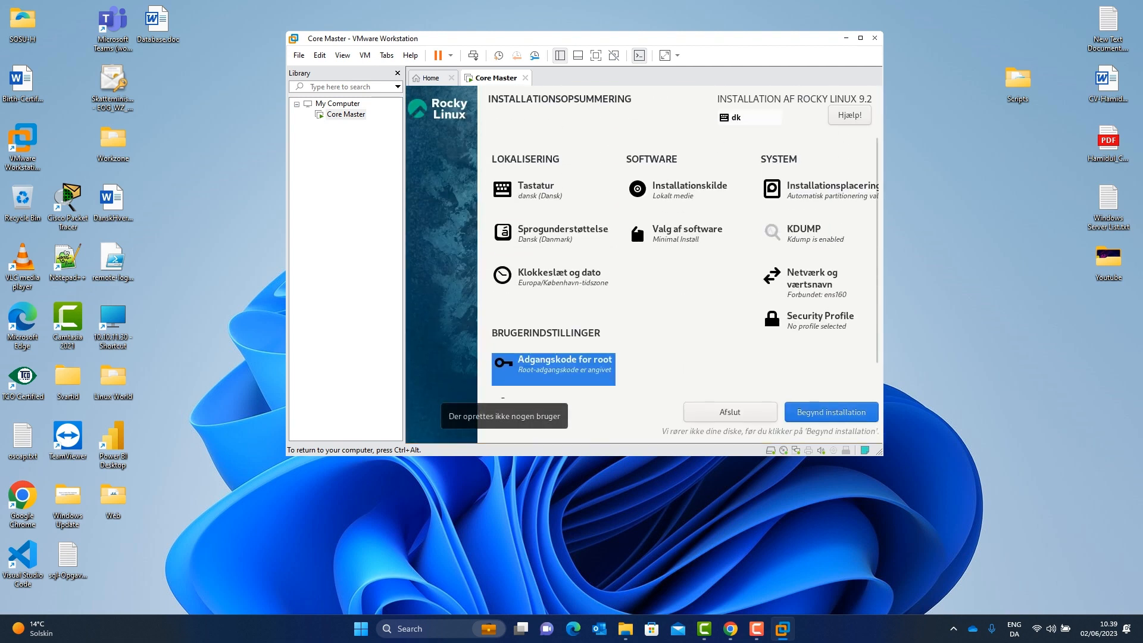
Start a new user account, enter the user's full name, and shorten the username to the user's initials.
{"action": "left_click", "coordinate": [505, 395]}
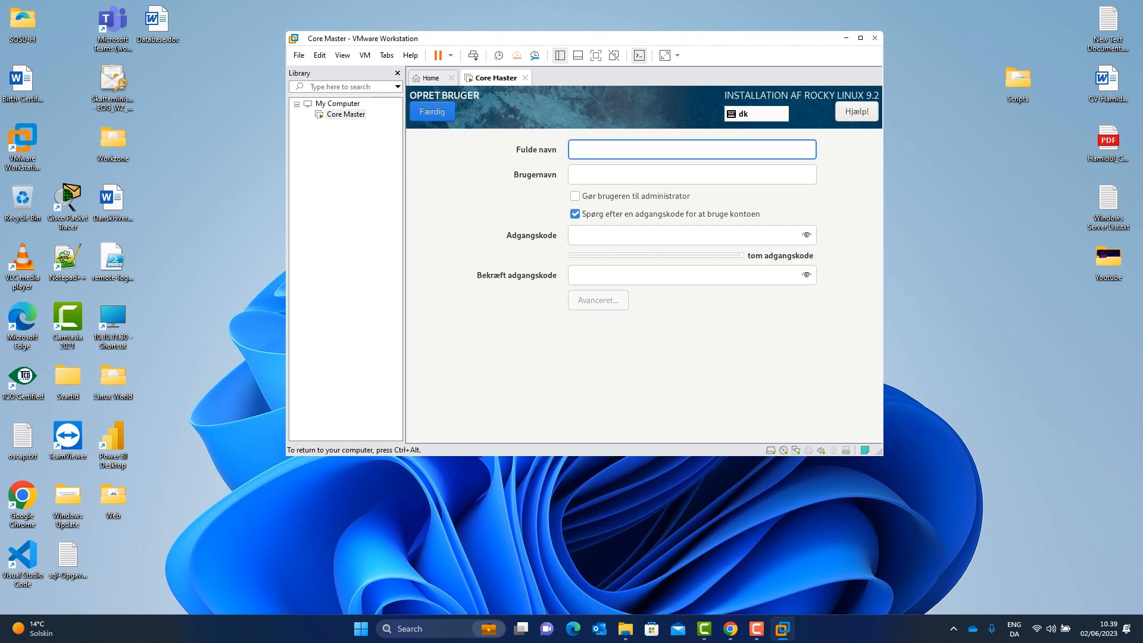
{"action": "type", "text": "Md. "}
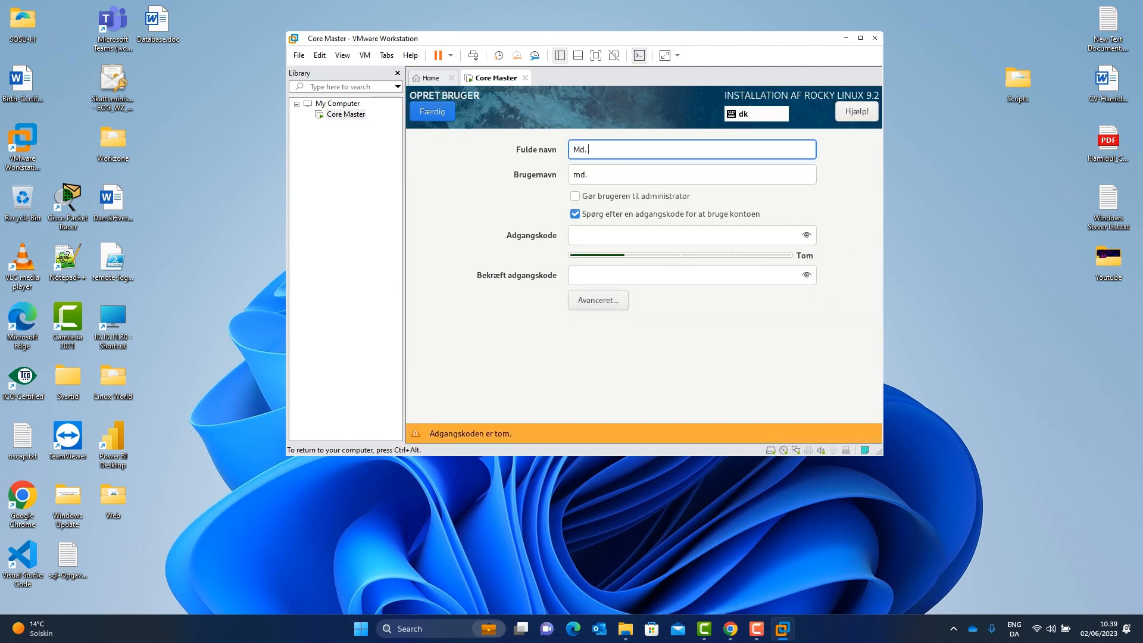
{"action": "type", "text": "Hamidul Islam"}
{"action": "left_click", "coordinate": [600, 175]}
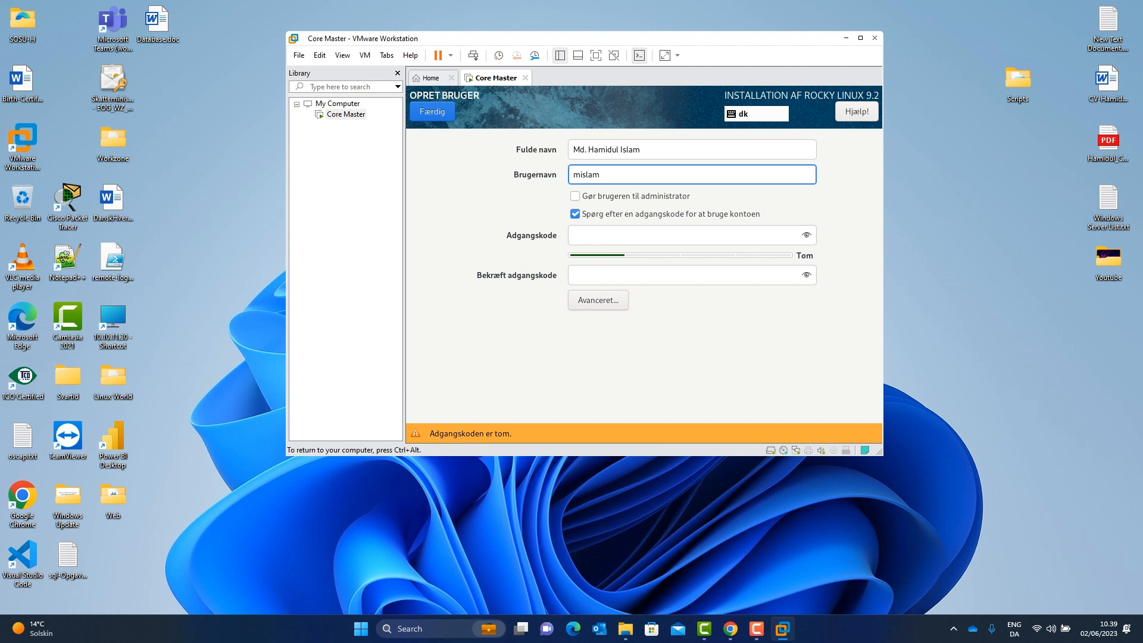
{"action": "key", "text": "BackSpace"}
{"action": "key", "text": "BackSpace"}
{"action": "key", "text": "BackSpace"}
{"action": "key", "text": "BackSpace"}
{"action": "key", "text": "BackSpace"}
{"action": "type", "text": "hi"}
Enter and confirm the new user's account password, check it in plain text, and accept the user.
{"action": "left_click", "coordinate": [619, 235]}
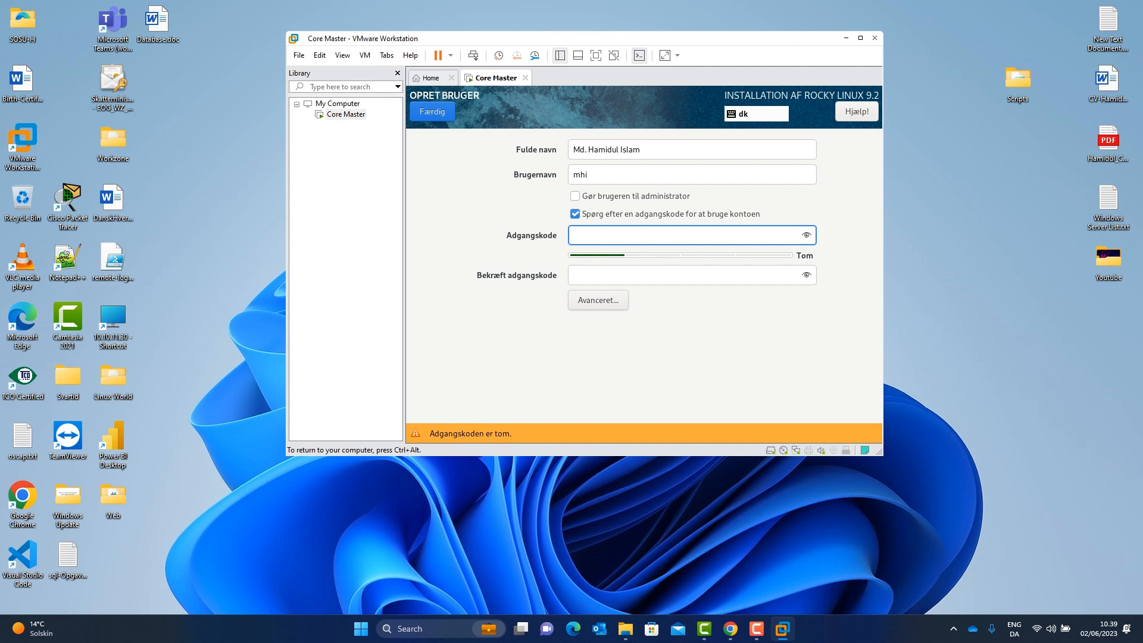
{"action": "type", "text": "••••••••"}
{"action": "left_click", "coordinate": [619, 275]}
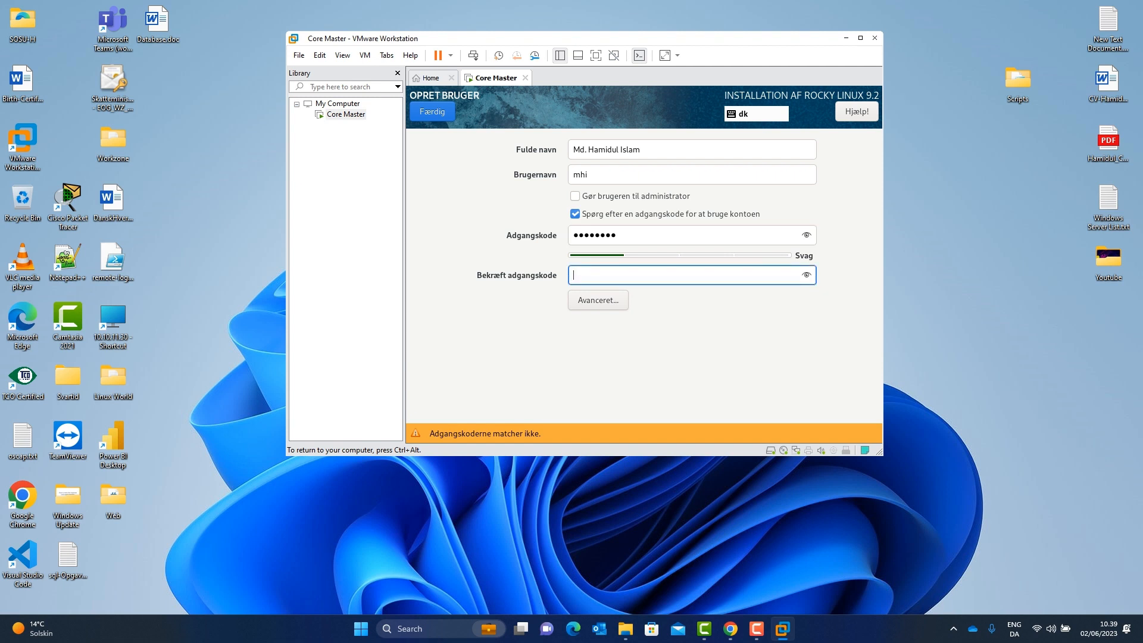
{"action": "type", "text": "••••••••"}
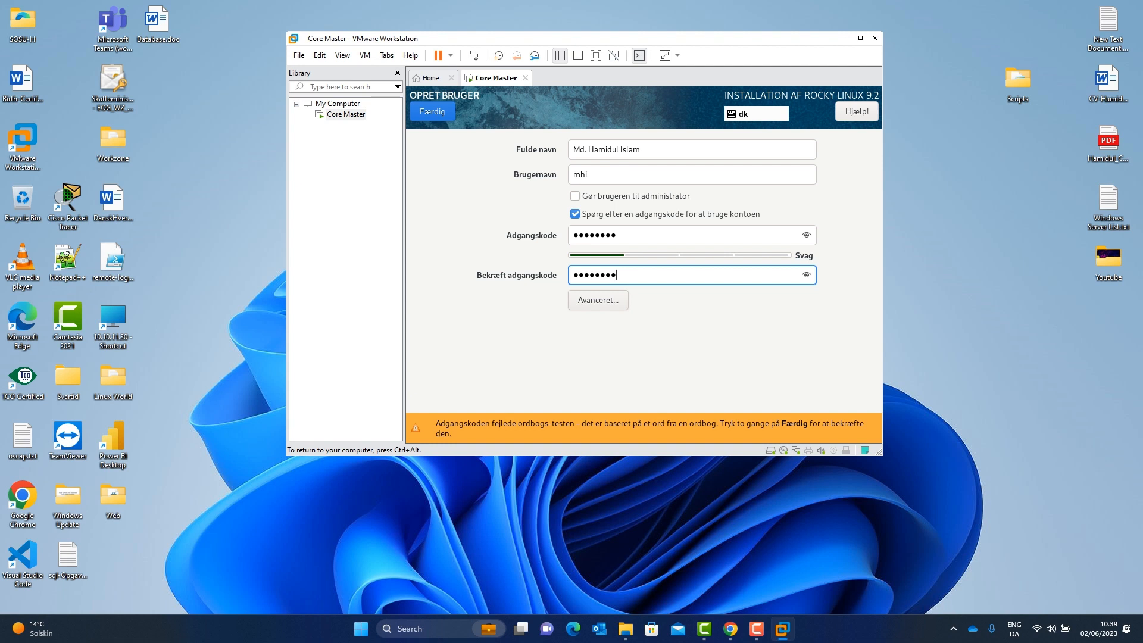
{"action": "left_click", "coordinate": [806, 235]}
{"action": "left_click", "coordinate": [806, 235]}
{"action": "left_click", "coordinate": [432, 112]}
{"action": "left_click", "coordinate": [432, 112]}
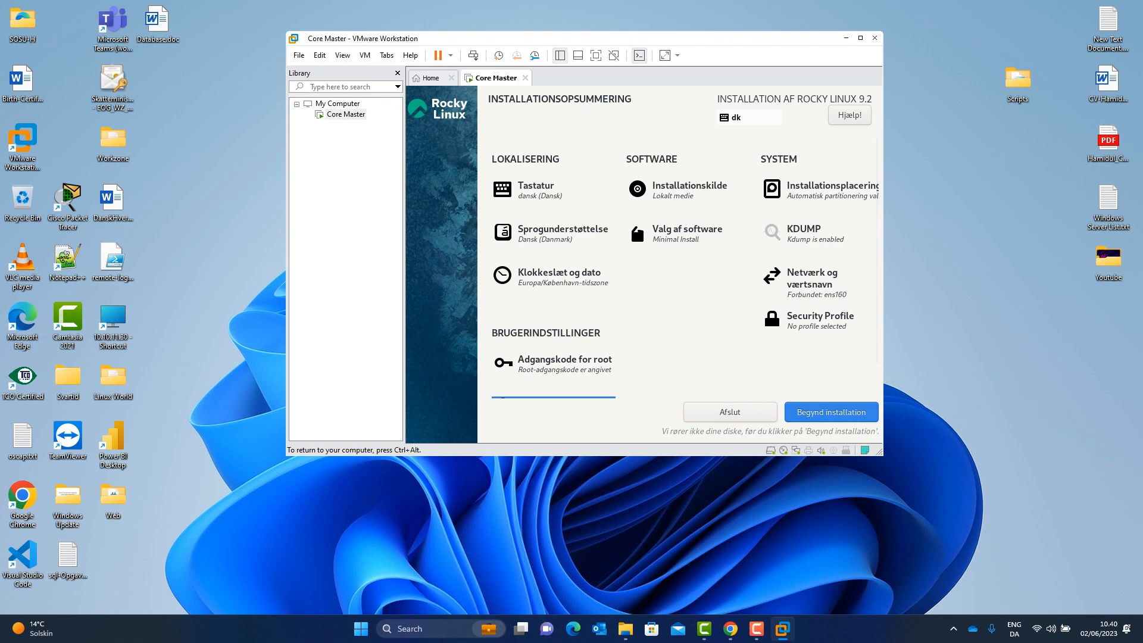
Begin the Rocky Linux 9.2 installation and release input from the virtual machine while it runs.
{"action": "left_click", "coordinate": [831, 412]}
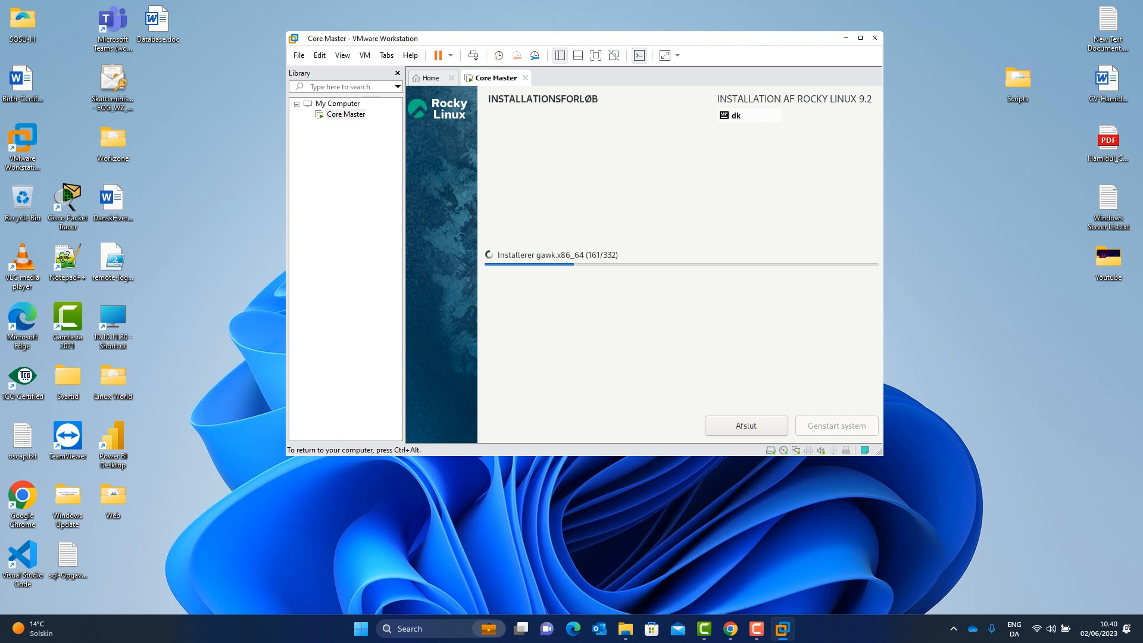
{"action": "key", "text": "ctrl+alt"}
{"action": "left_click", "coordinate": [757, 628]}
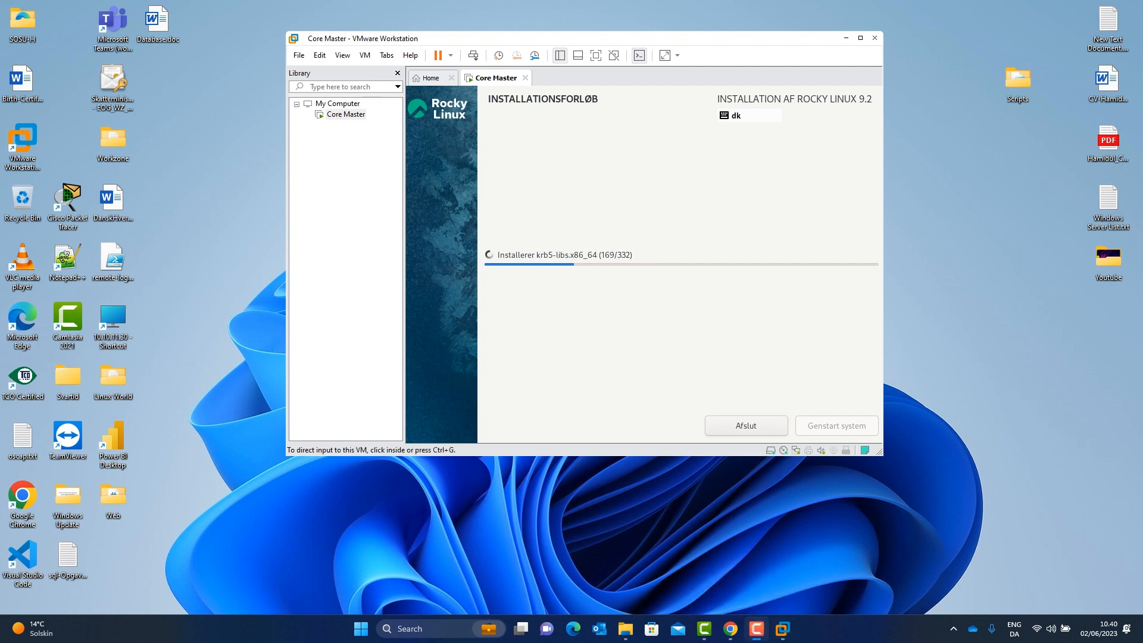